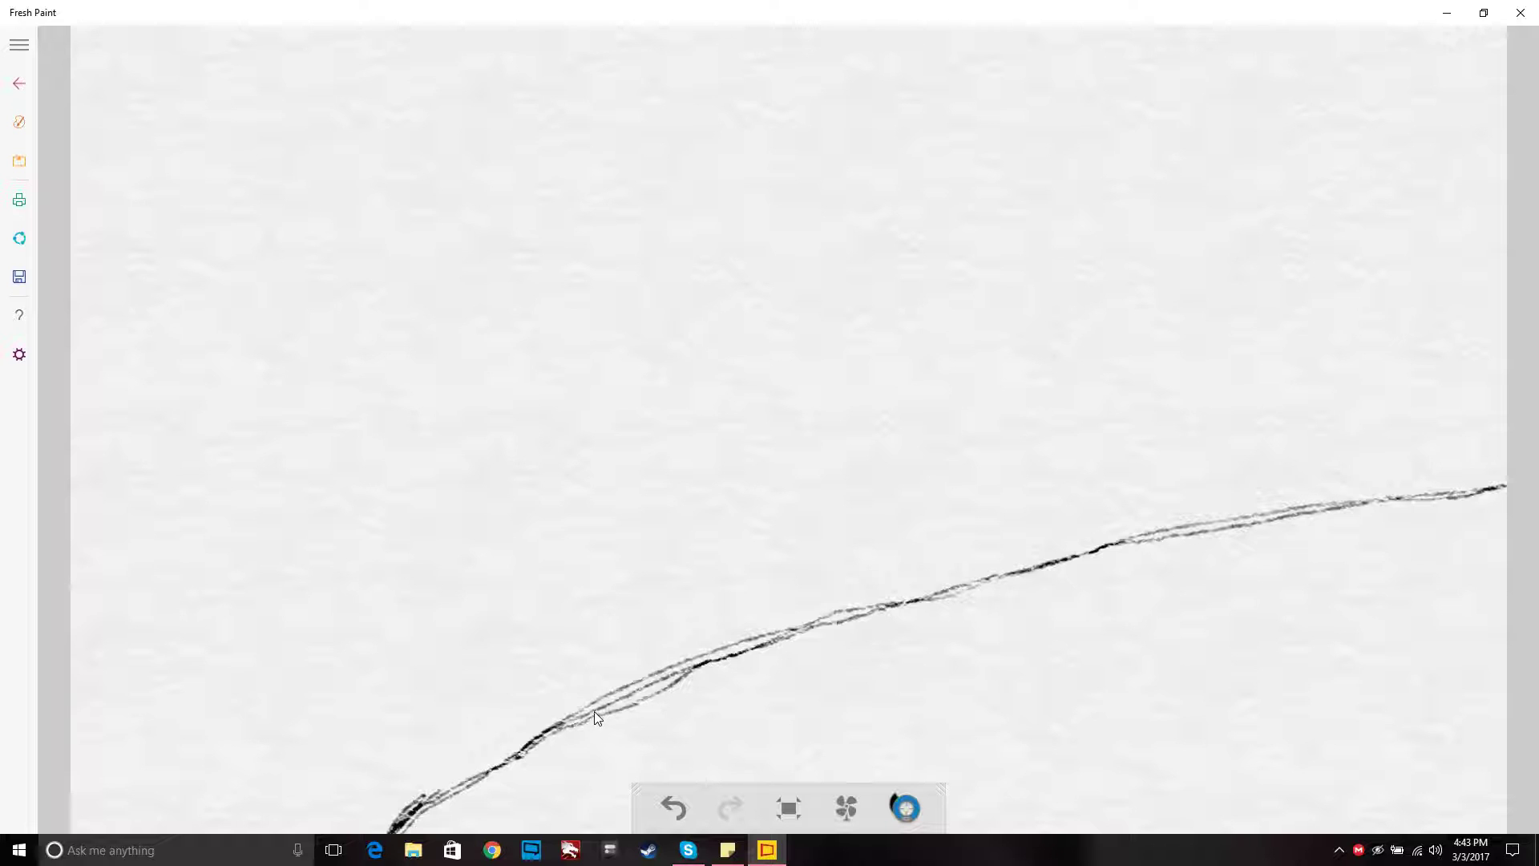
Step: Draw the distant ridge line sweeping left from the hill curve toward the paper's left edge
drag(587, 707, 517, 661)
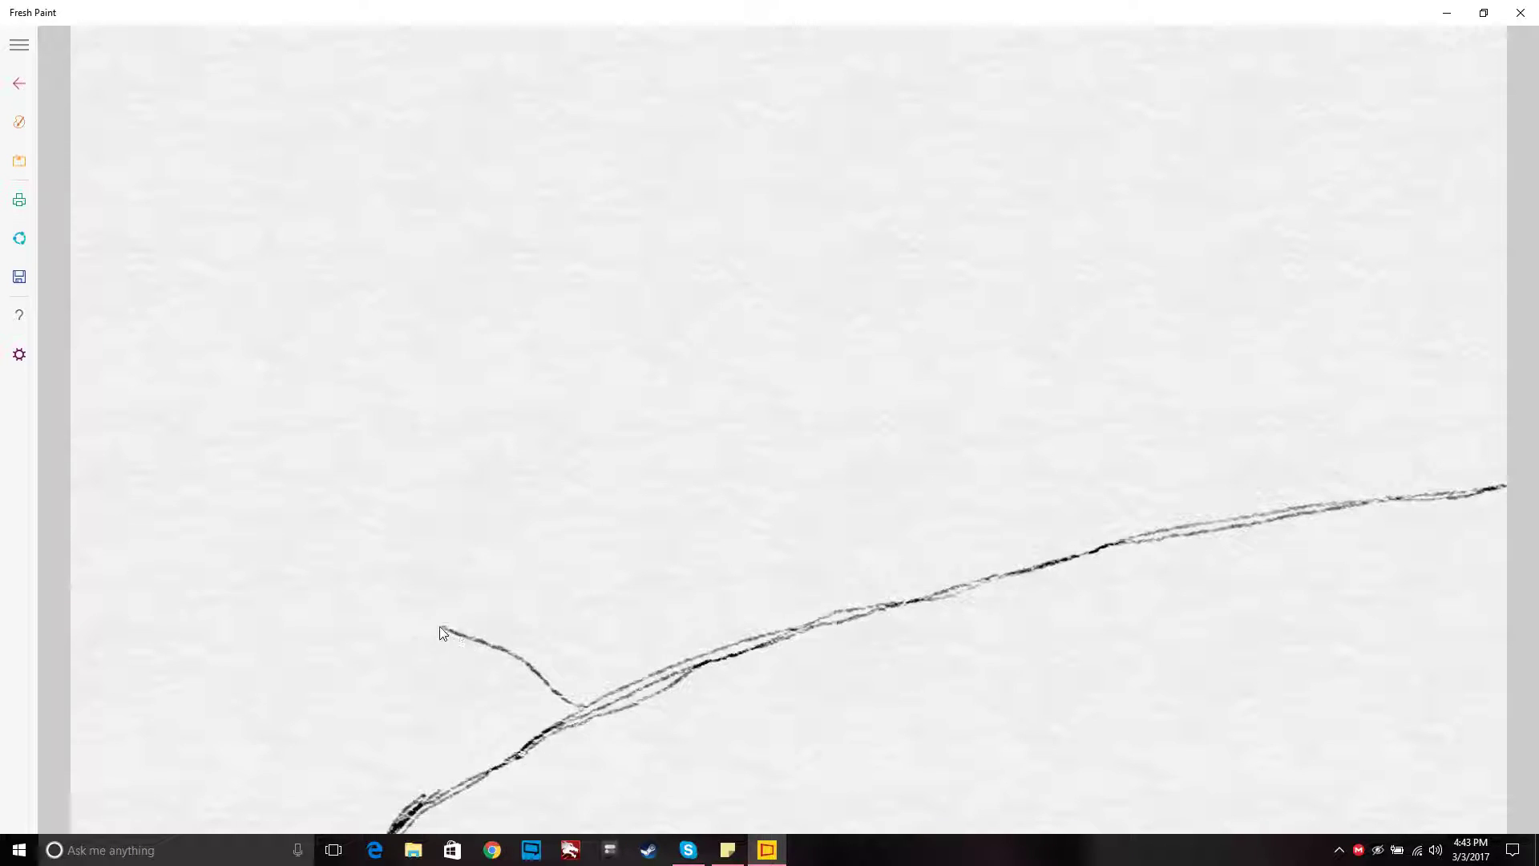
mouse_move(445, 626)
mouse_down()
mouse_move(285, 585)
mouse_move(55, 621)
mouse_up()
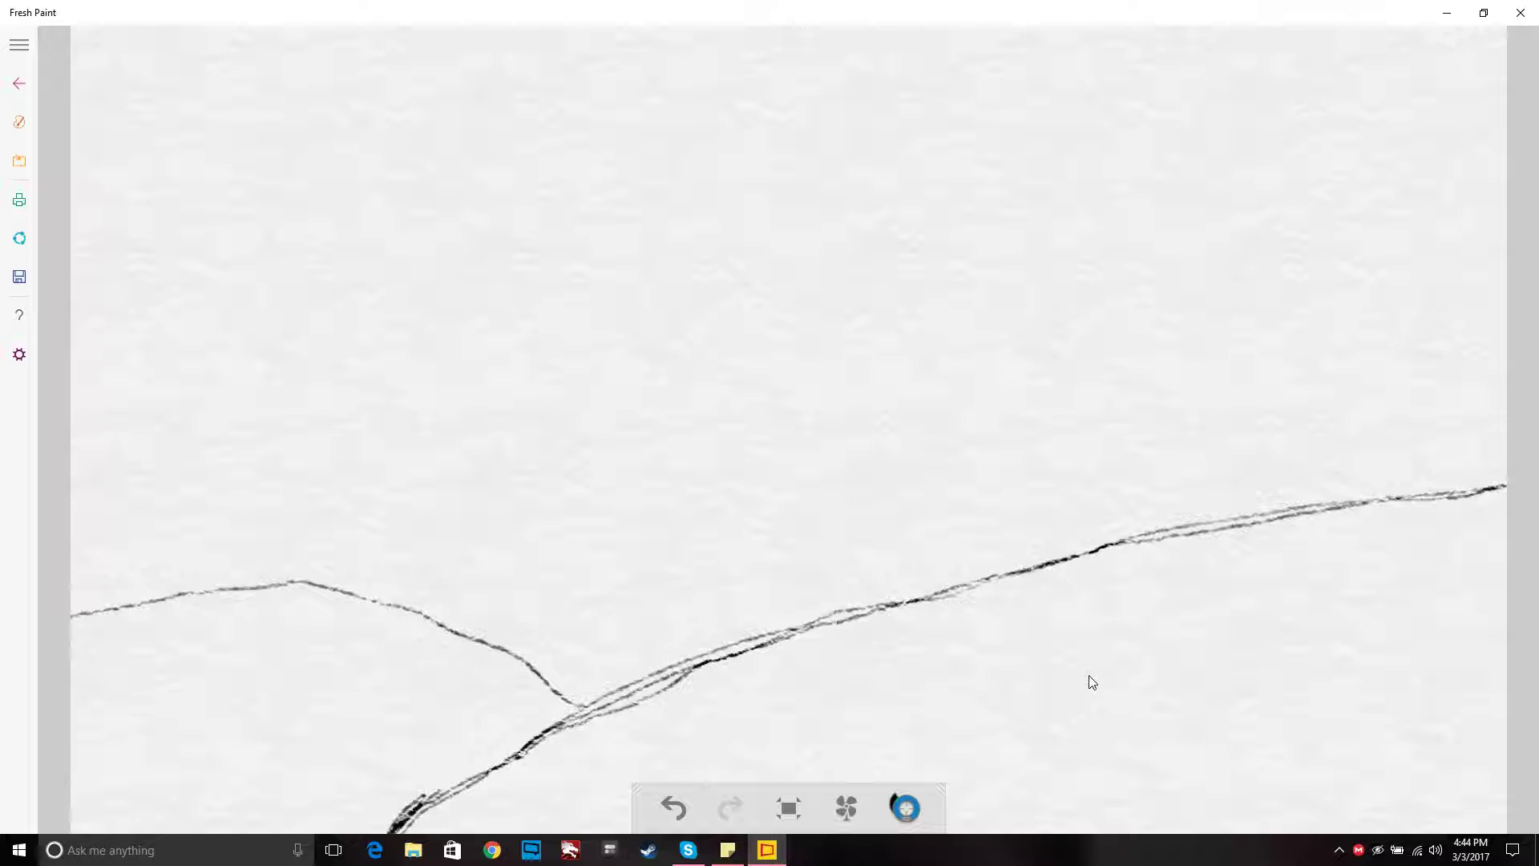
Step: Sketch two vertical trunk lines through the hill, then undo them to start over
mouse_move(1090, 687)
mouse_down()
mouse_move(1096, 506)
mouse_move(1067, 422)
mouse_up()
drag(1060, 306, 1060, 270)
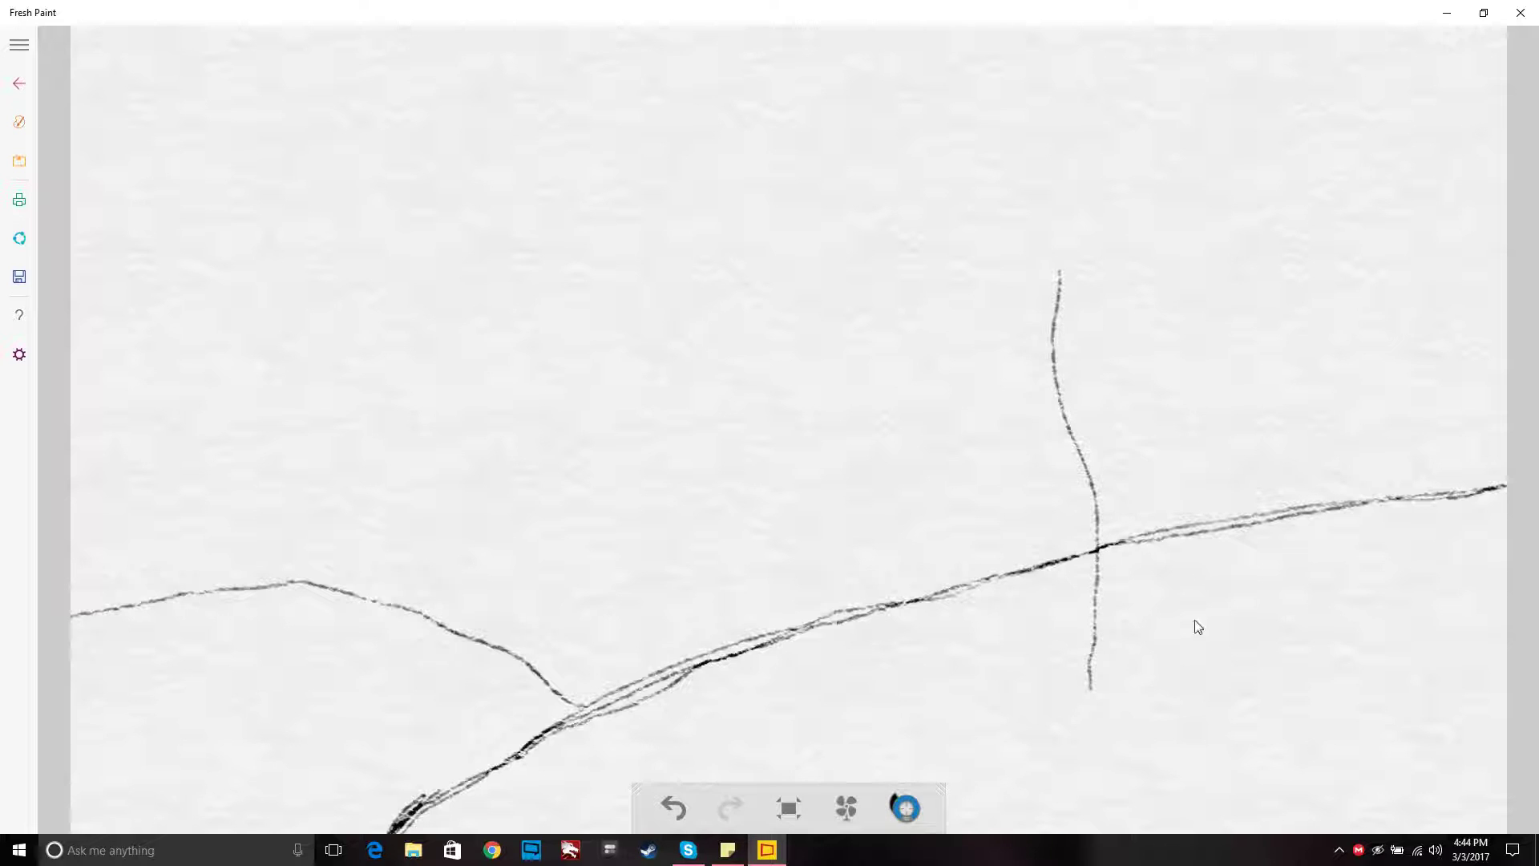
mouse_move(1210, 677)
mouse_down()
mouse_move(1190, 454)
mouse_move(1213, 394)
mouse_up()
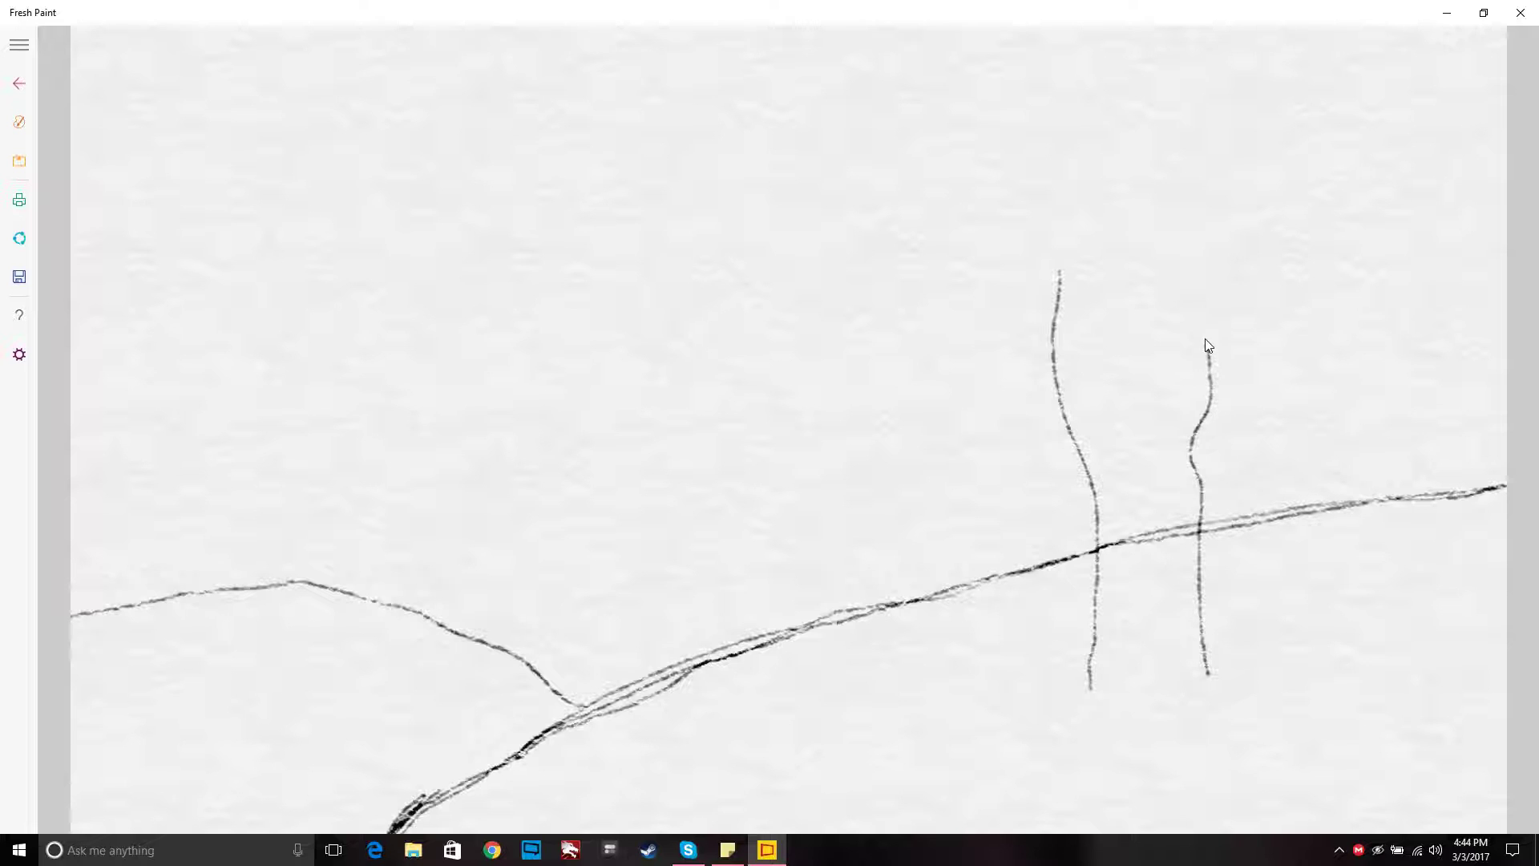
drag(1206, 340, 1202, 315)
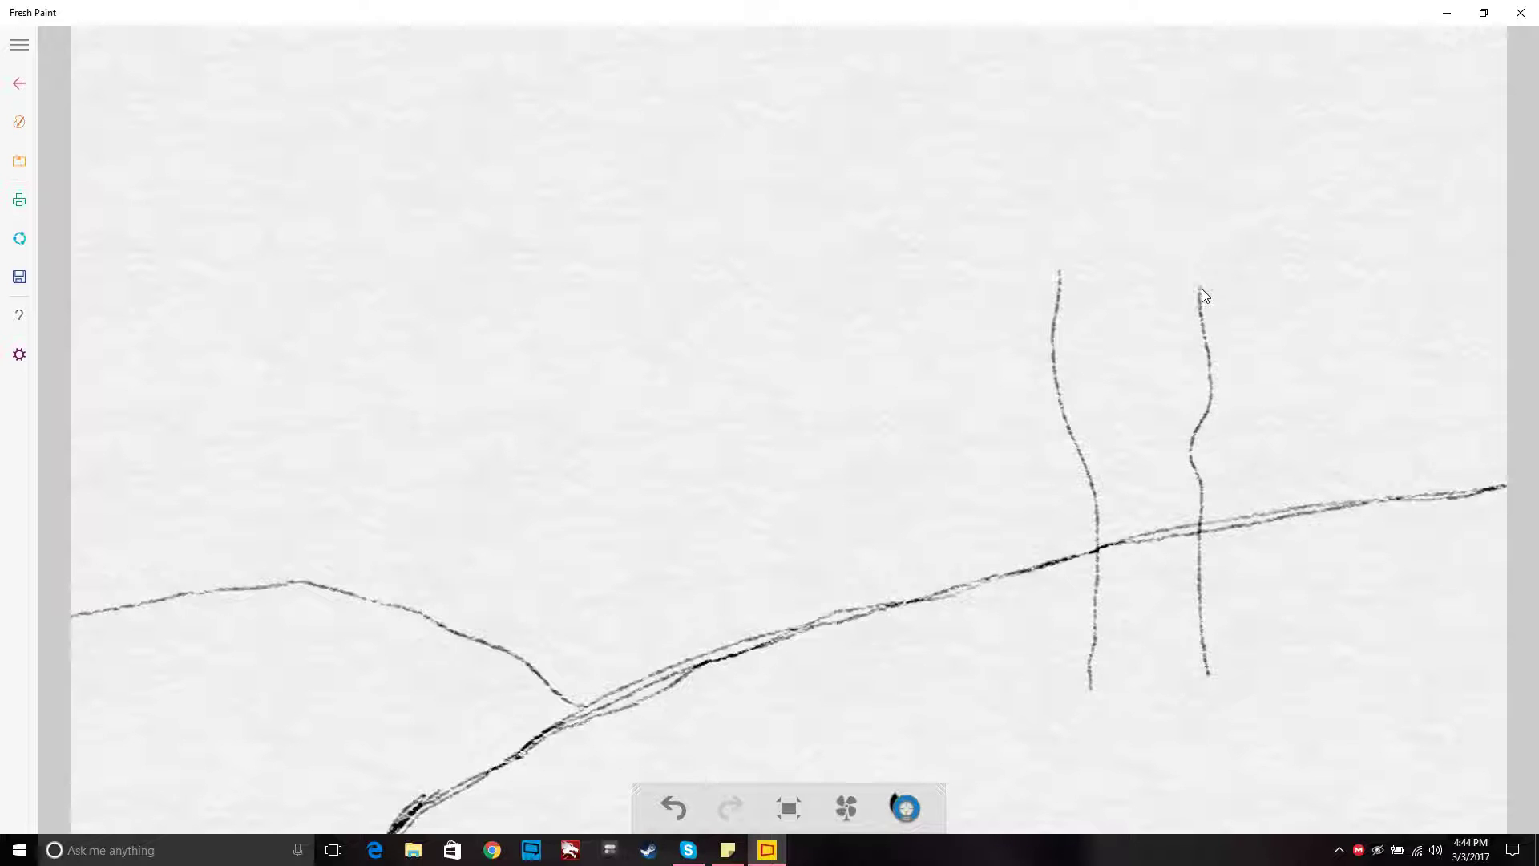
key(ctrl+z)
key(ctrl+z)
Step: Redraw the left and right trunk lines rising through the hill to the paper's top
drag(1175, 718, 1170, 695)
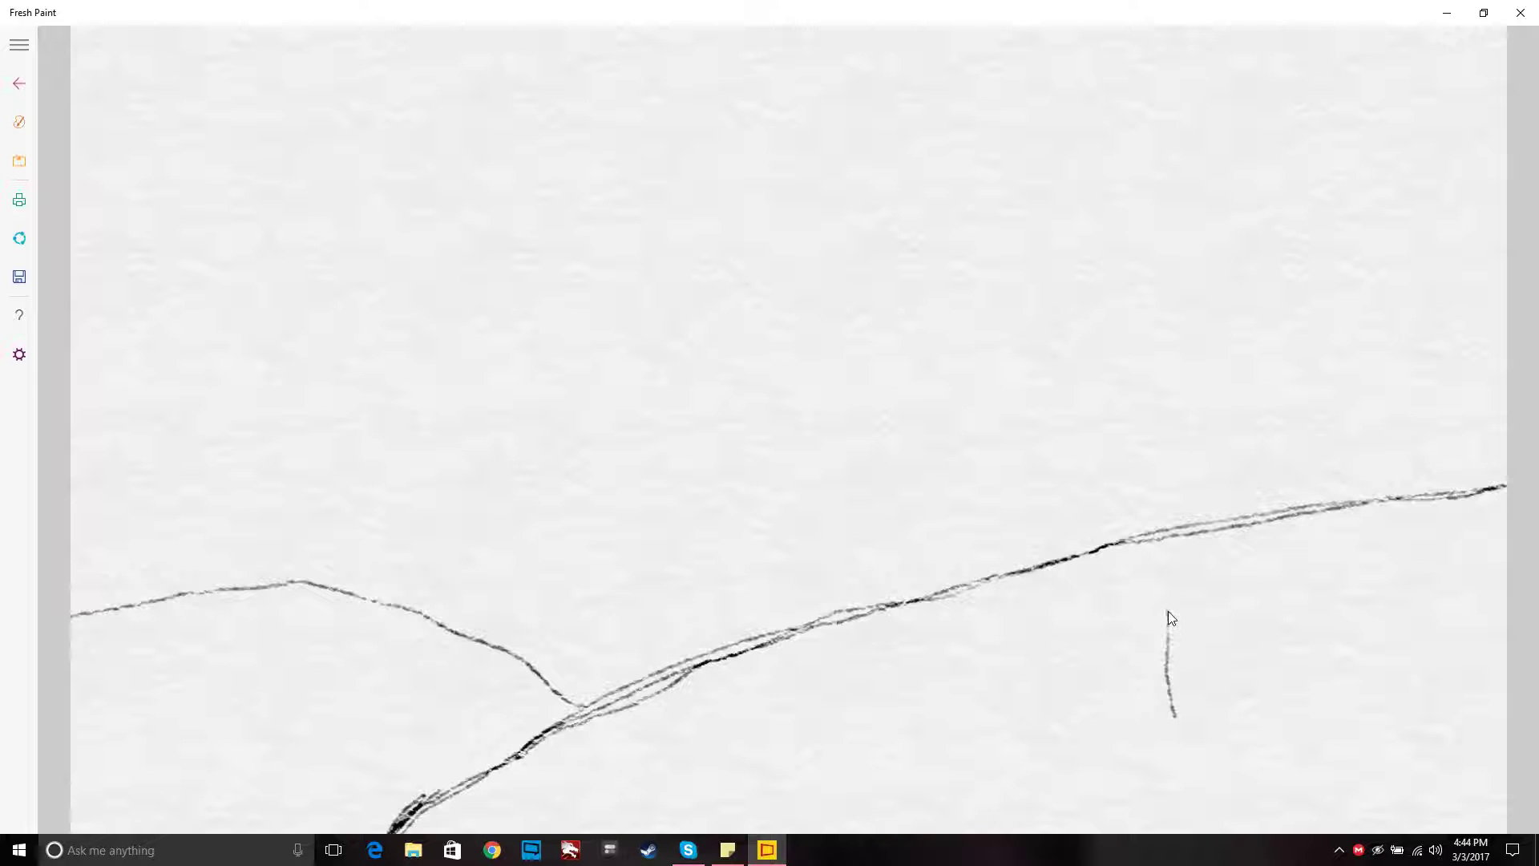
drag(1149, 541, 1148, 377)
drag(1156, 325, 1152, 279)
mouse_move(1292, 713)
mouse_down()
mouse_move(1301, 590)
mouse_move(1284, 458)
mouse_up()
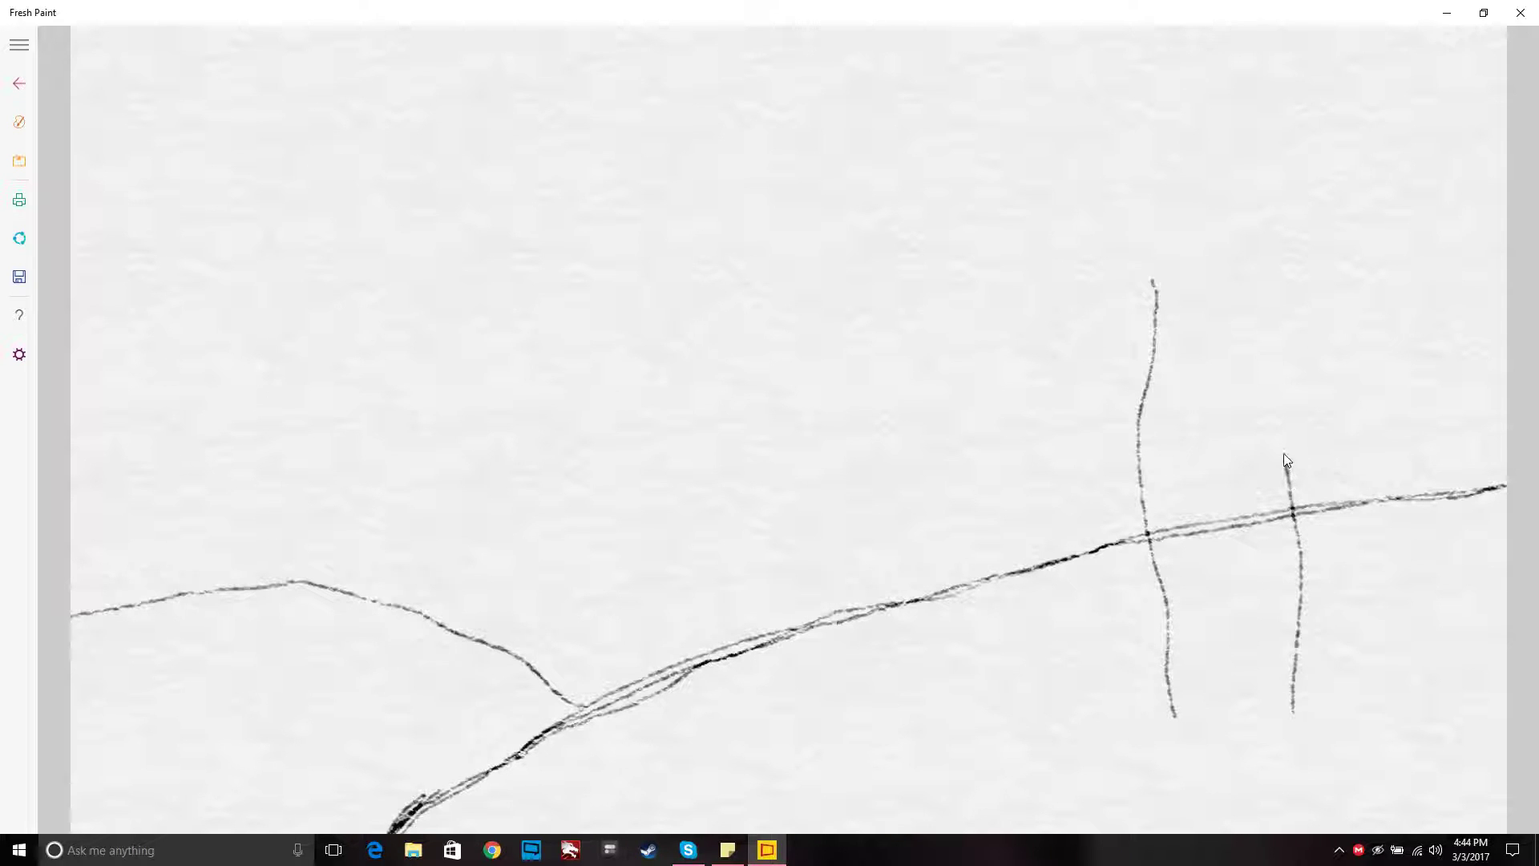
drag(1289, 390, 1275, 271)
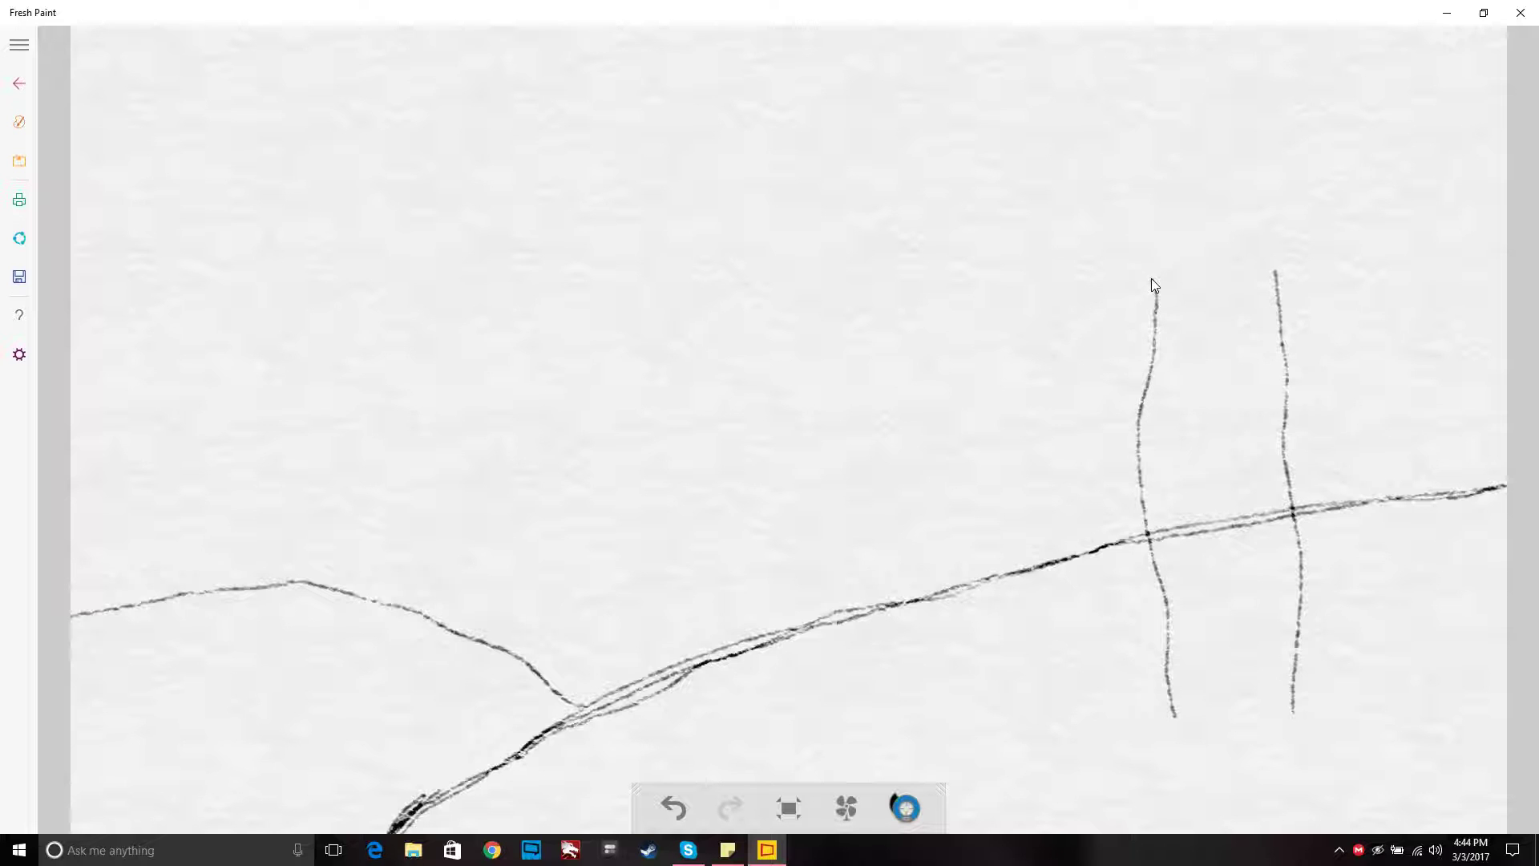
drag(1153, 281, 1161, 239)
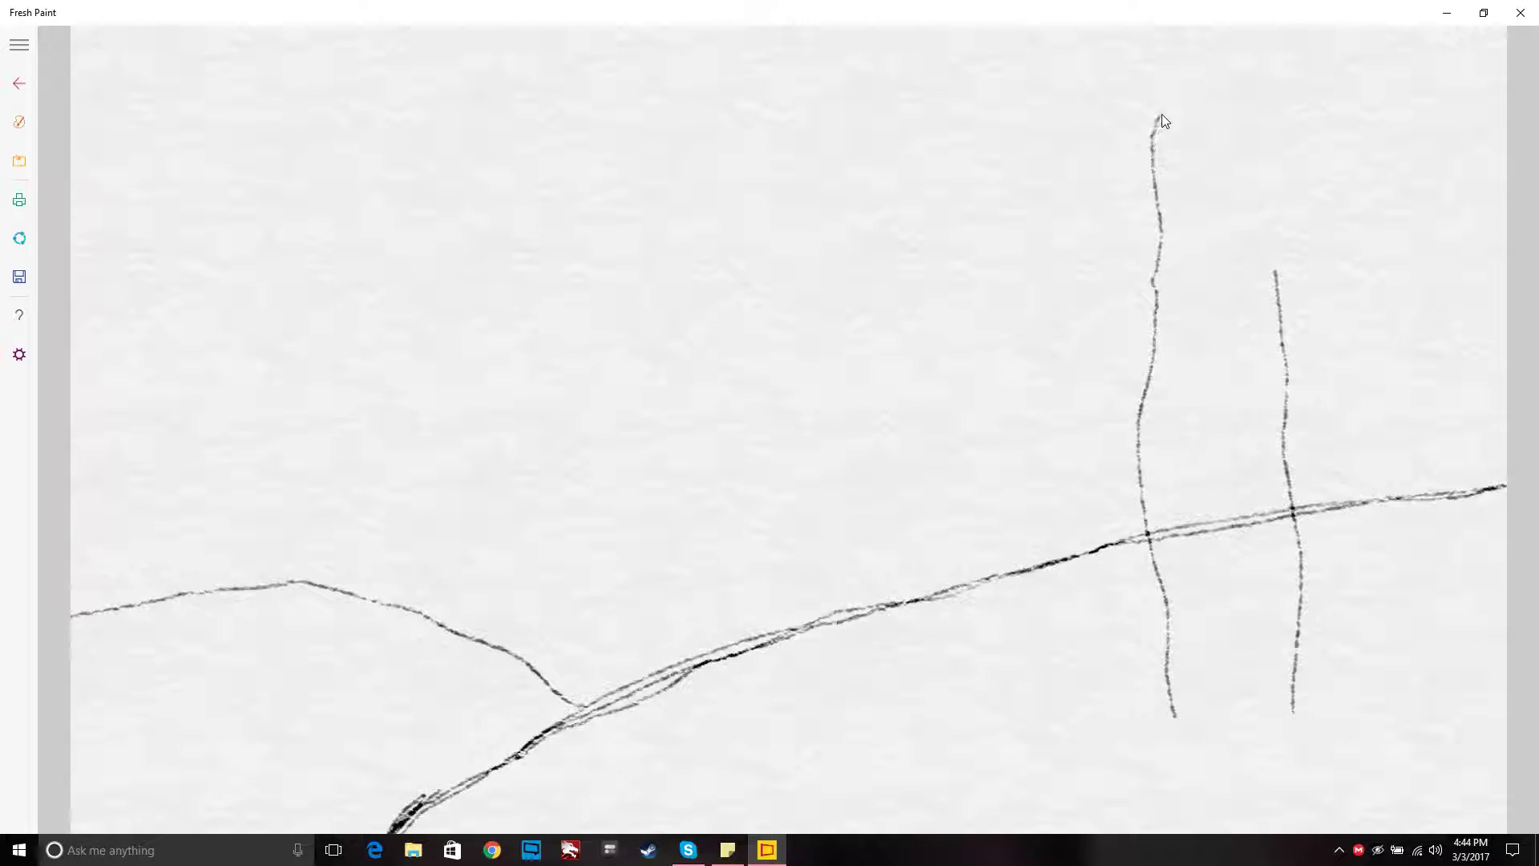
drag(1164, 120, 1191, 27)
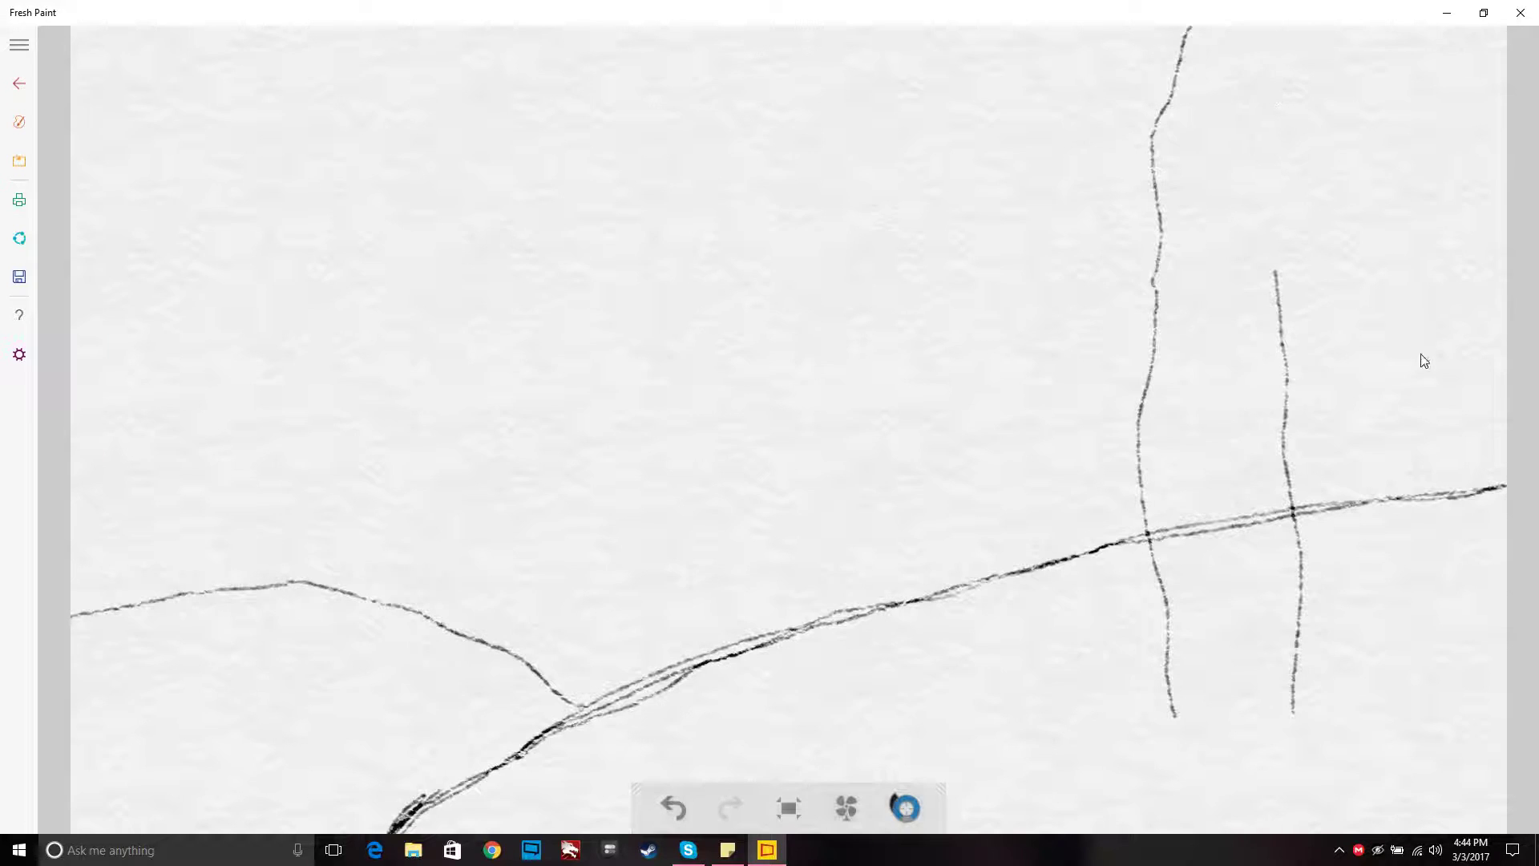
drag(1273, 271, 1273, 270)
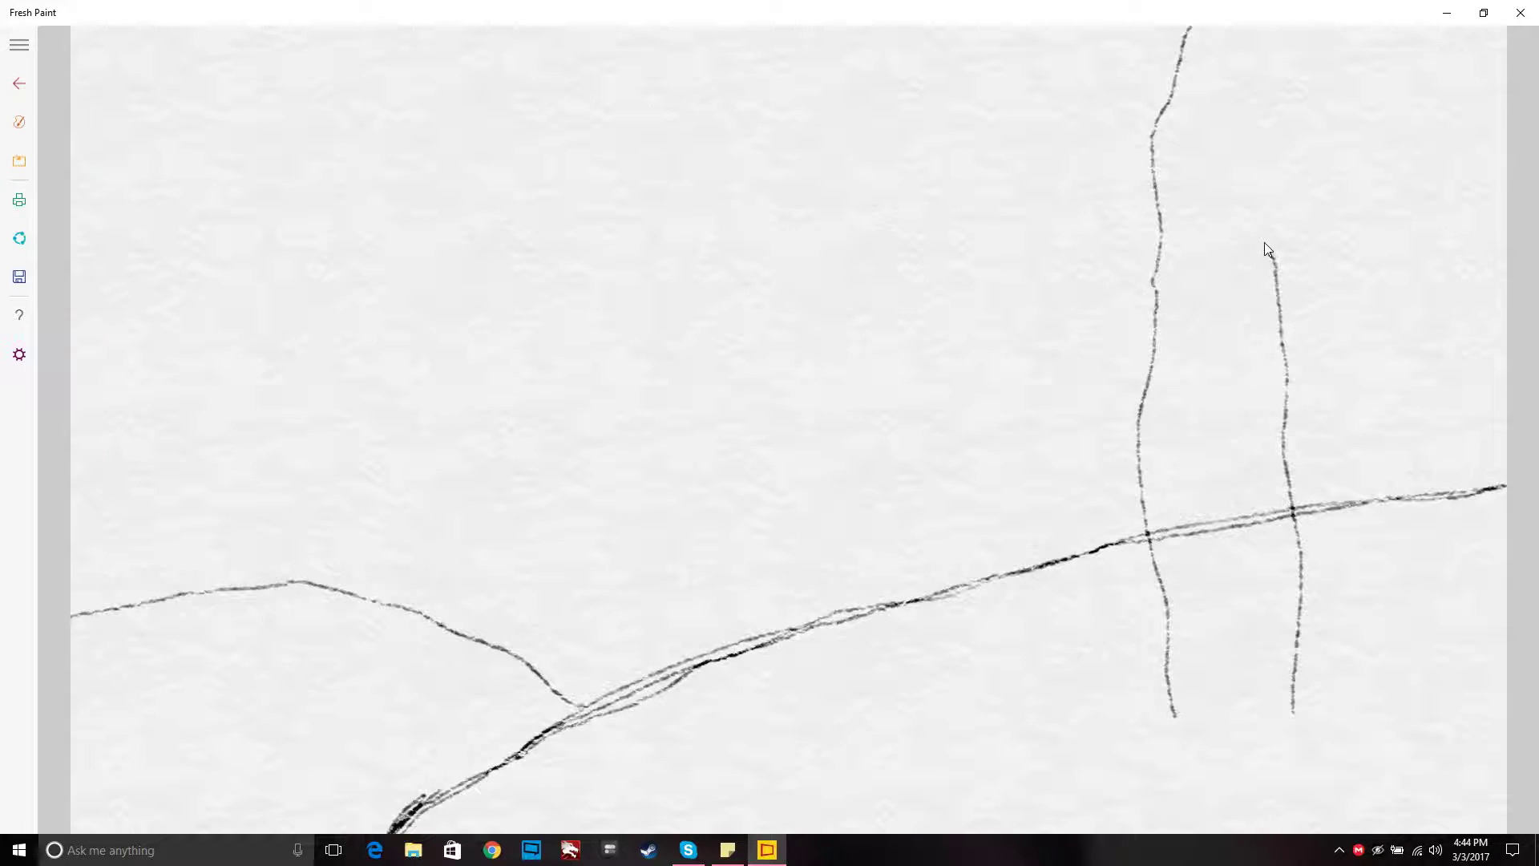
mouse_move(1265, 105)
mouse_down()
mouse_move(1258, 33)
mouse_move(1223, 138)
mouse_move(1243, 253)
mouse_move(1231, 269)
mouse_up()
Step: Undo the stray loop atop the trunk and shape both trunk tops into points
right_click(1225, 237)
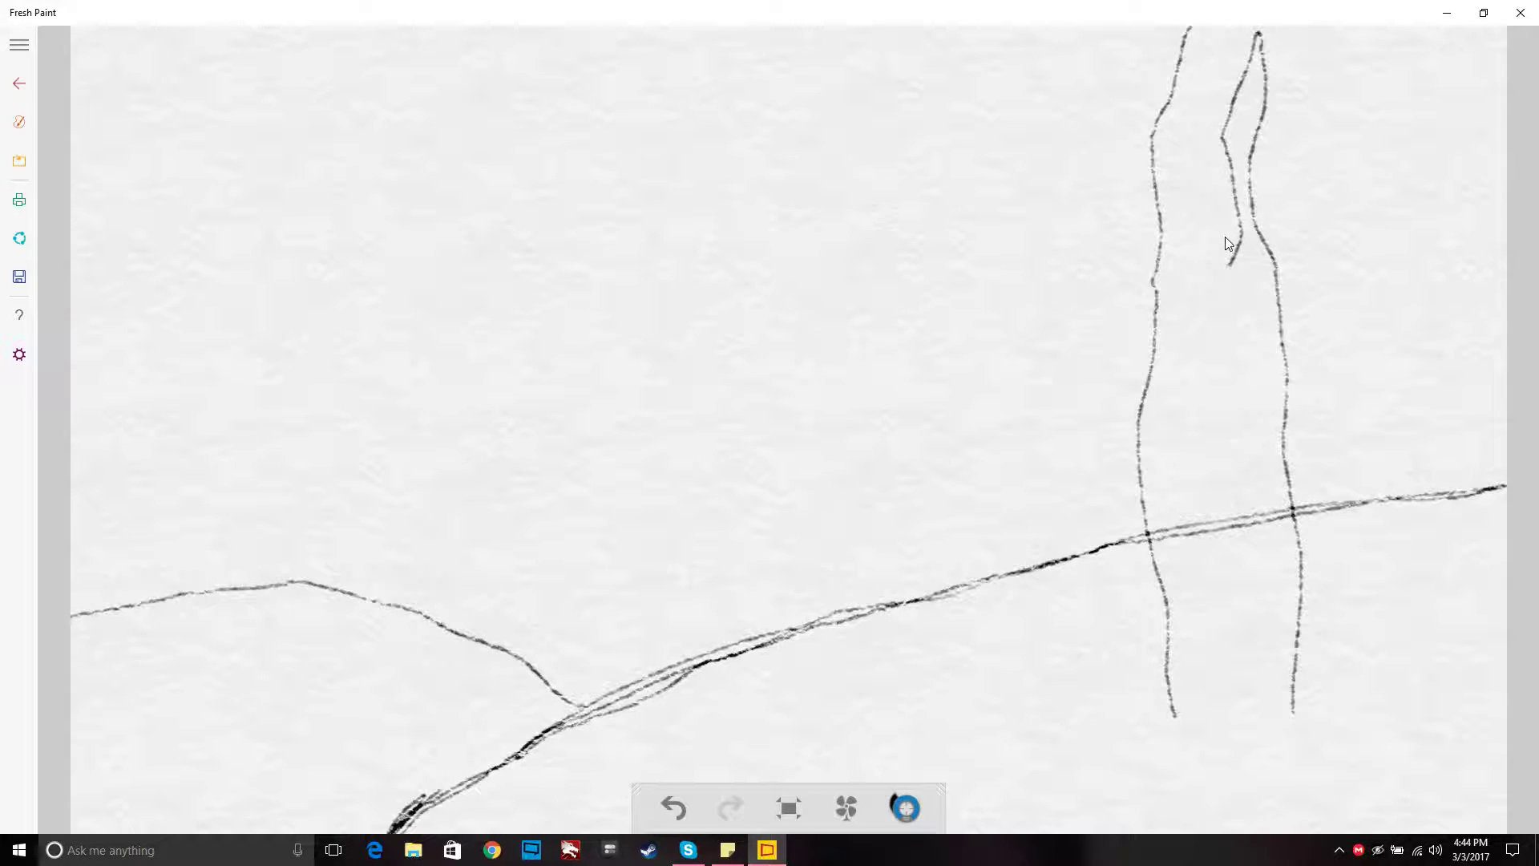
key(ctrl+z)
click(1273, 271)
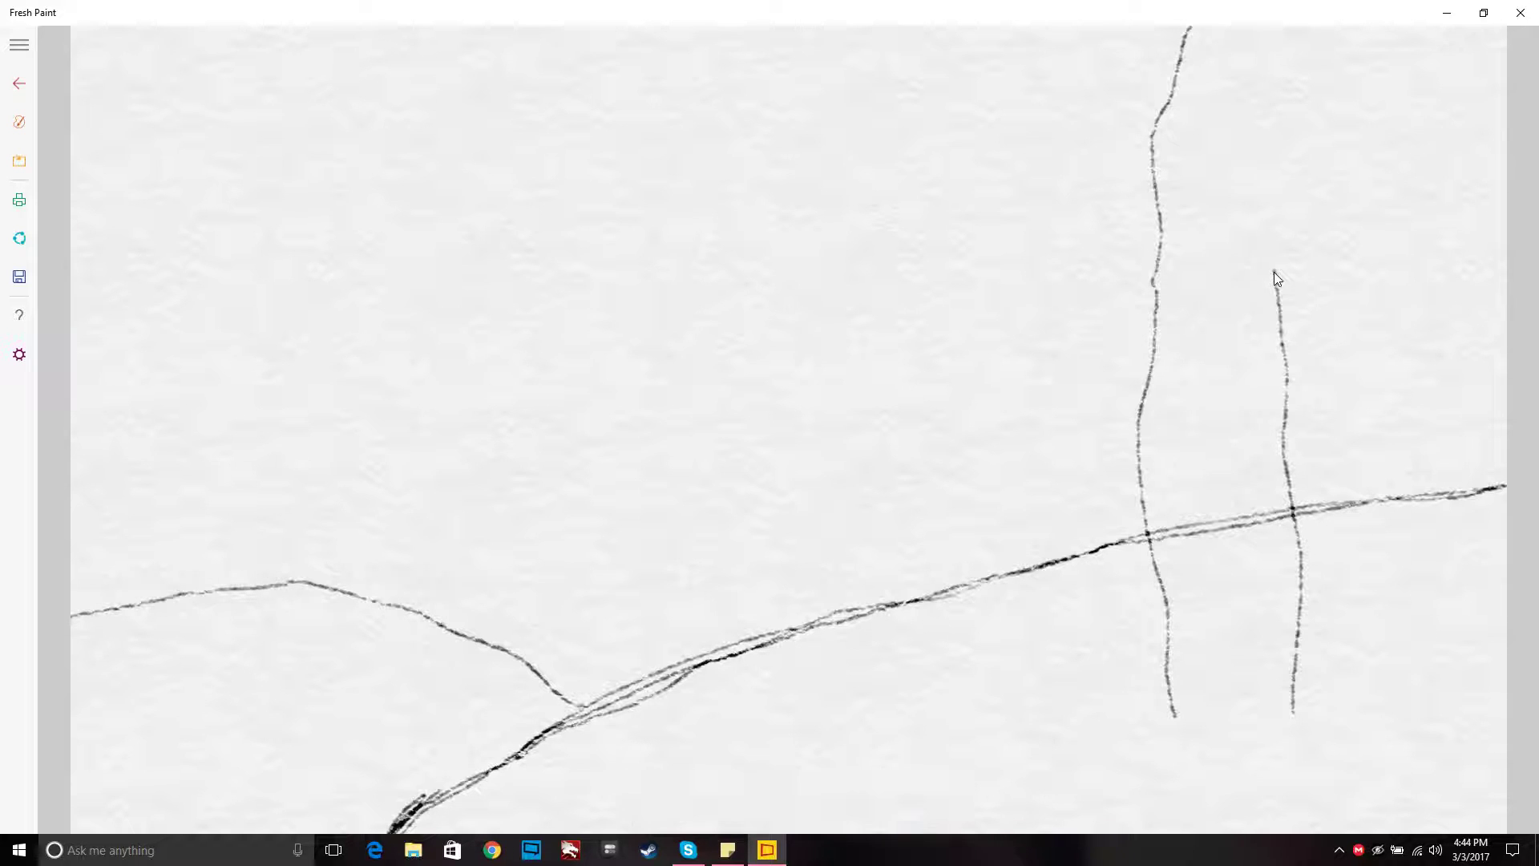
drag(1273, 271, 1283, 126)
drag(1260, 61, 1248, 210)
click(1232, 151)
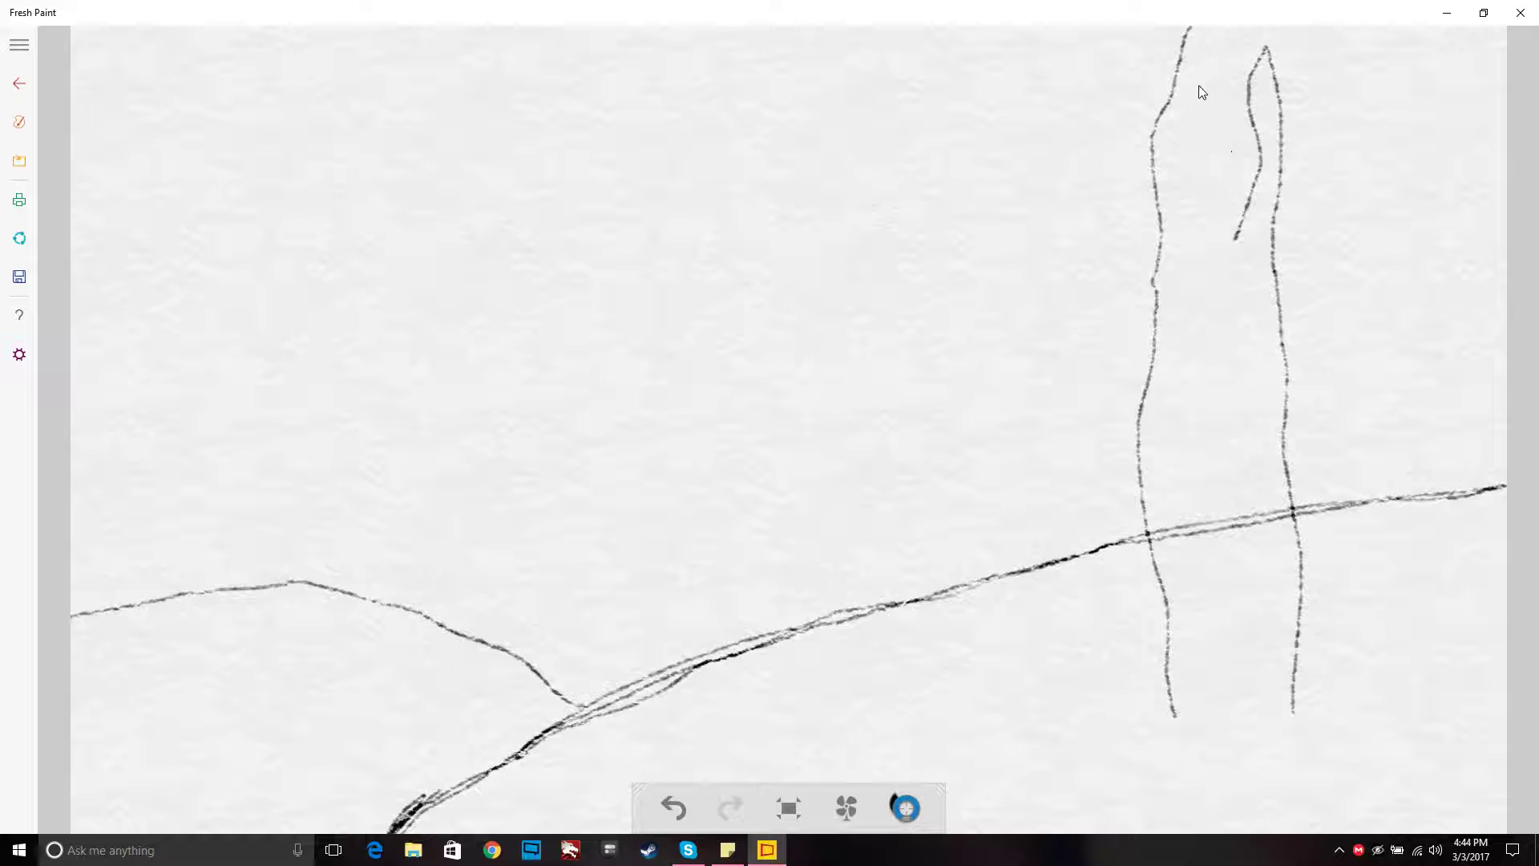
mouse_move(1191, 27)
mouse_down()
mouse_move(1223, 119)
mouse_move(1234, 239)
mouse_up()
Step: Add branches reaching left and right plus a lower forked branch, then bring up the palette
mouse_move(1156, 271)
mouse_down()
mouse_move(1051, 254)
mouse_move(935, 261)
mouse_move(1007, 302)
mouse_move(1148, 326)
mouse_up()
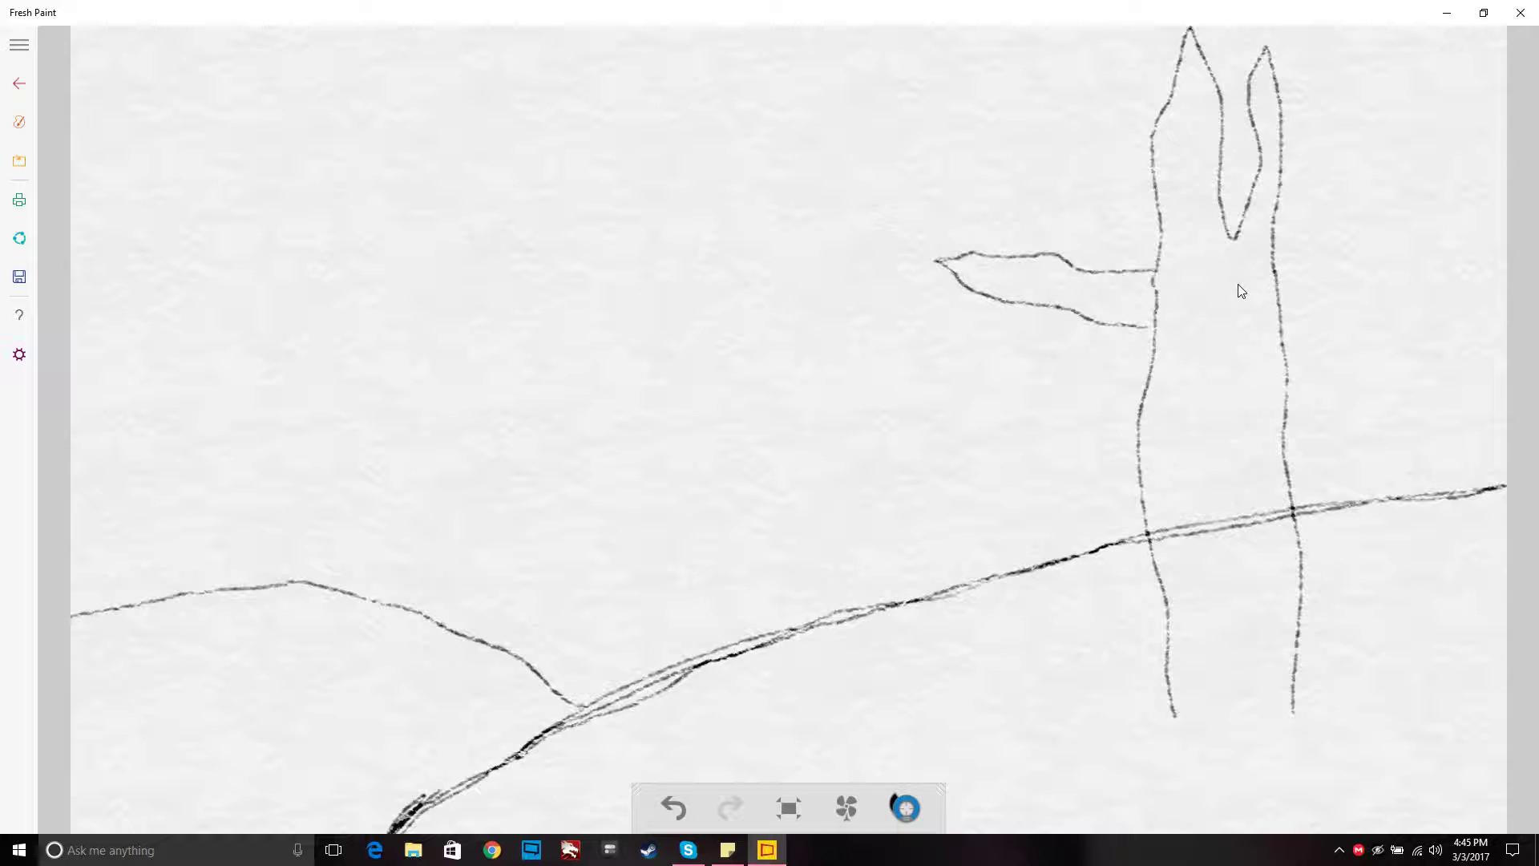
mouse_move(1238, 280)
mouse_down()
mouse_move(1334, 265)
mouse_move(1418, 202)
mouse_move(1409, 235)
mouse_move(1358, 261)
mouse_move(1435, 267)
mouse_move(1424, 282)
mouse_move(1252, 303)
mouse_up()
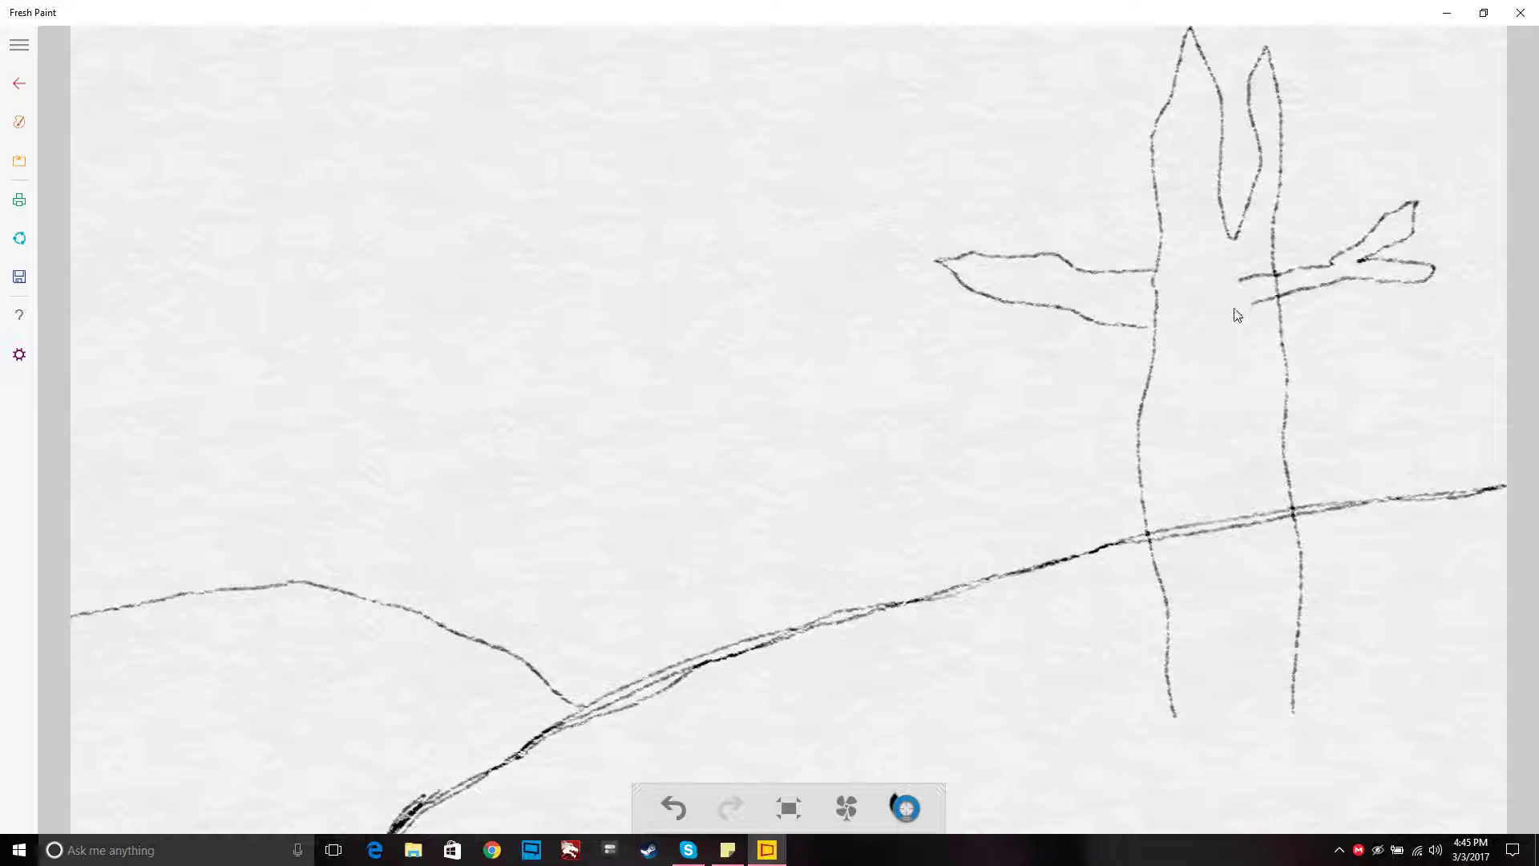
drag(1199, 330, 1158, 361)
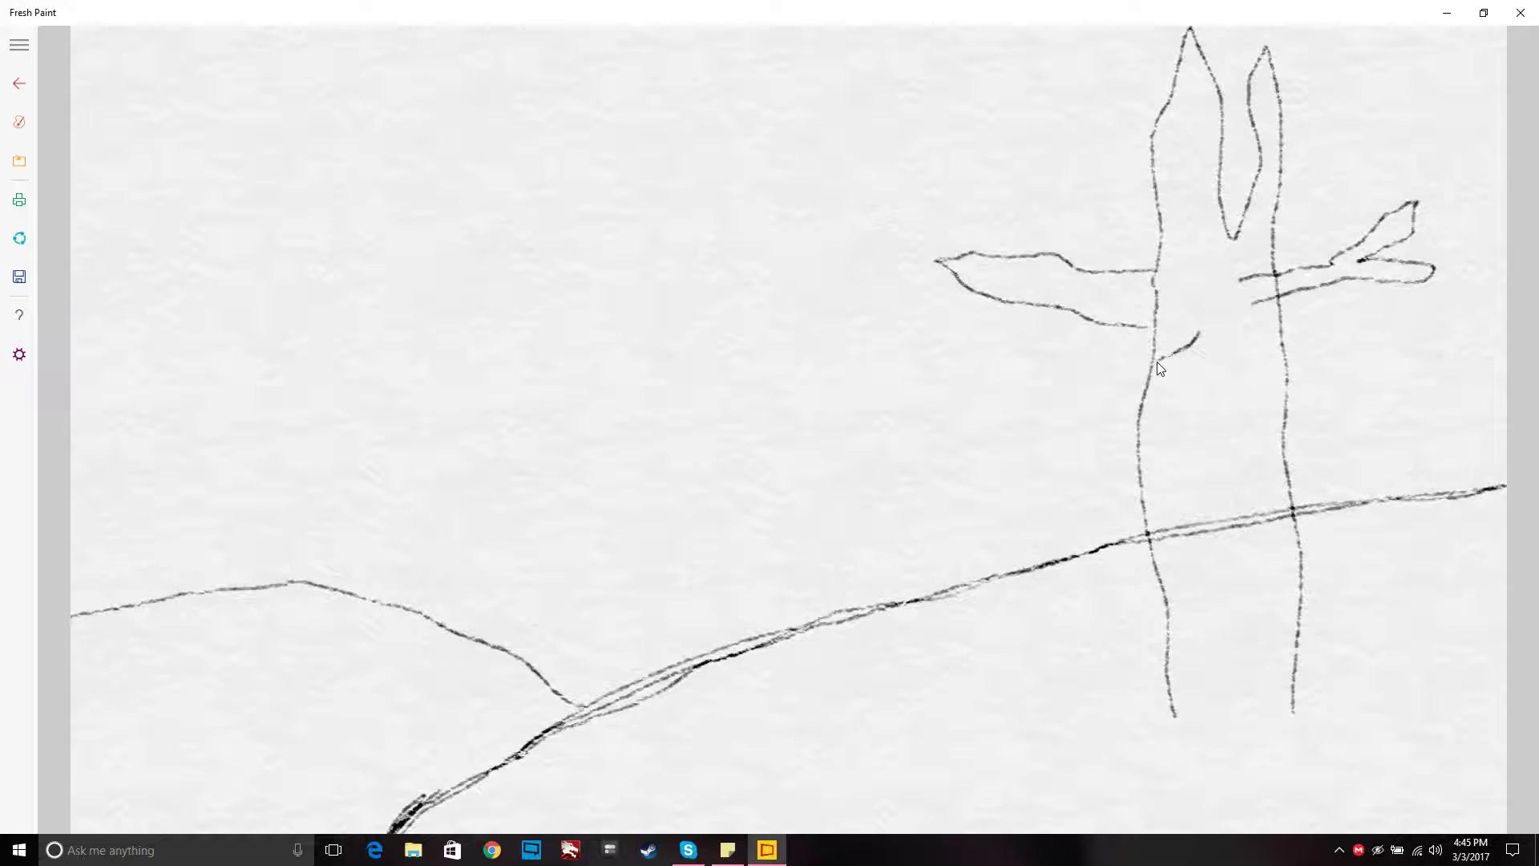
mouse_move(1105, 407)
mouse_down()
mouse_move(1027, 411)
mouse_move(1092, 411)
mouse_move(1053, 454)
mouse_move(1112, 428)
mouse_move(1159, 480)
mouse_move(1127, 417)
mouse_move(1208, 363)
mouse_up()
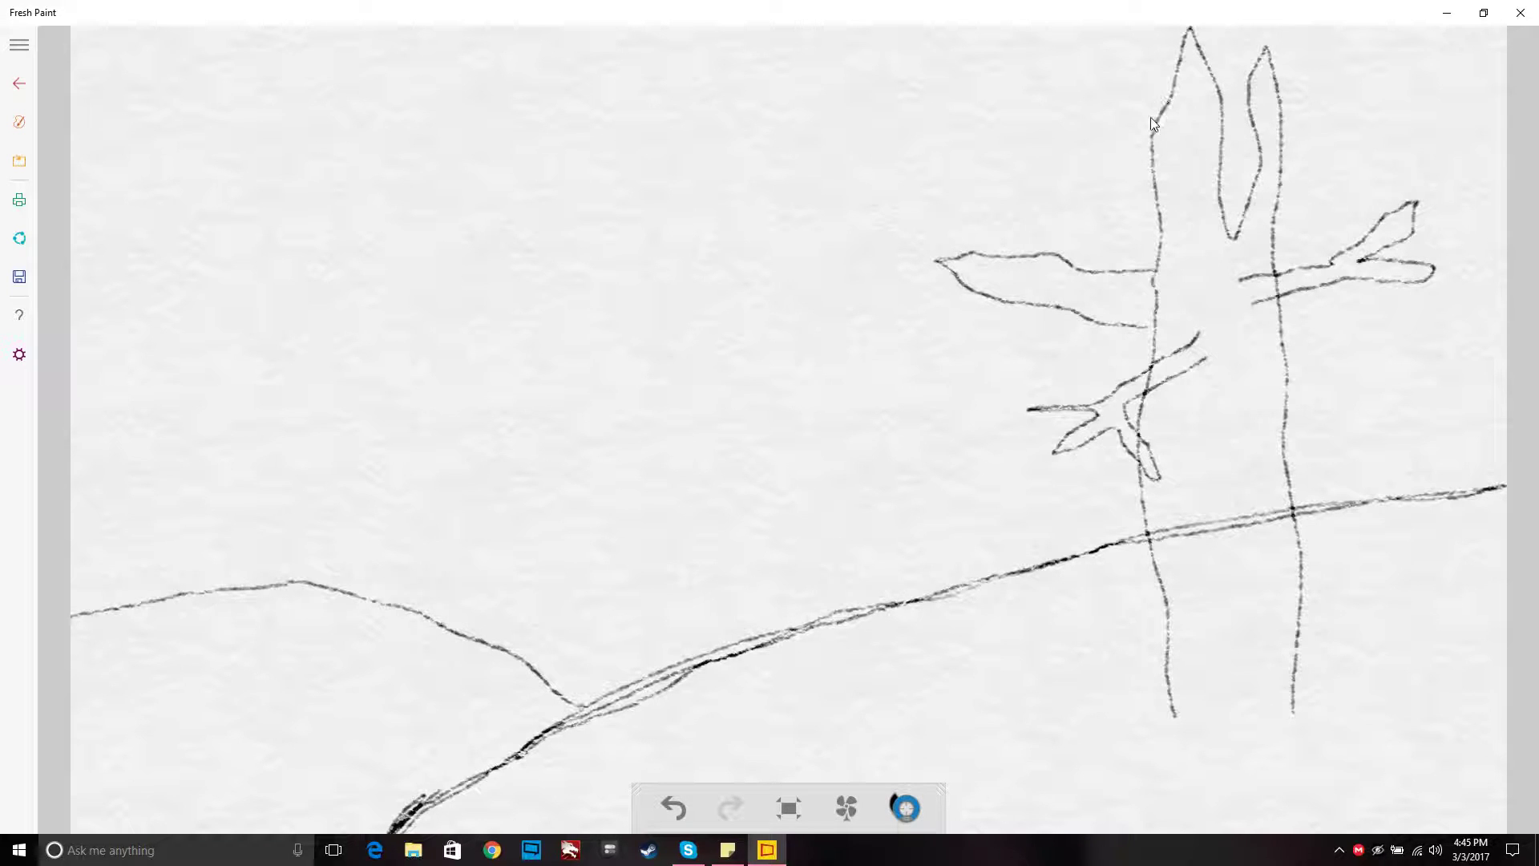
click(19, 122)
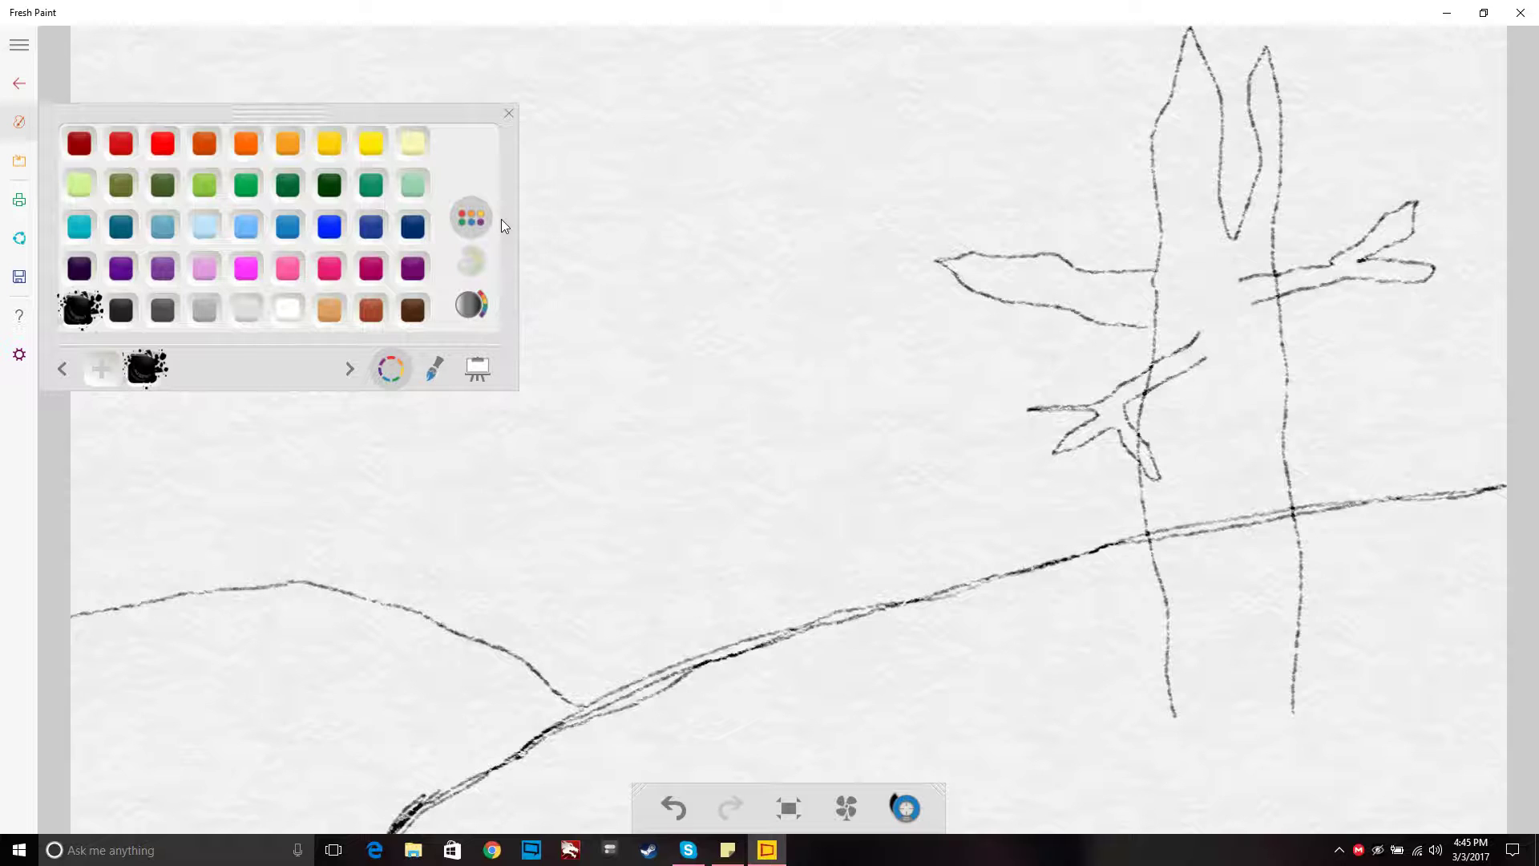
Step: Close the palette and draw upper branches reaching left and right, darkening the right one
click(509, 113)
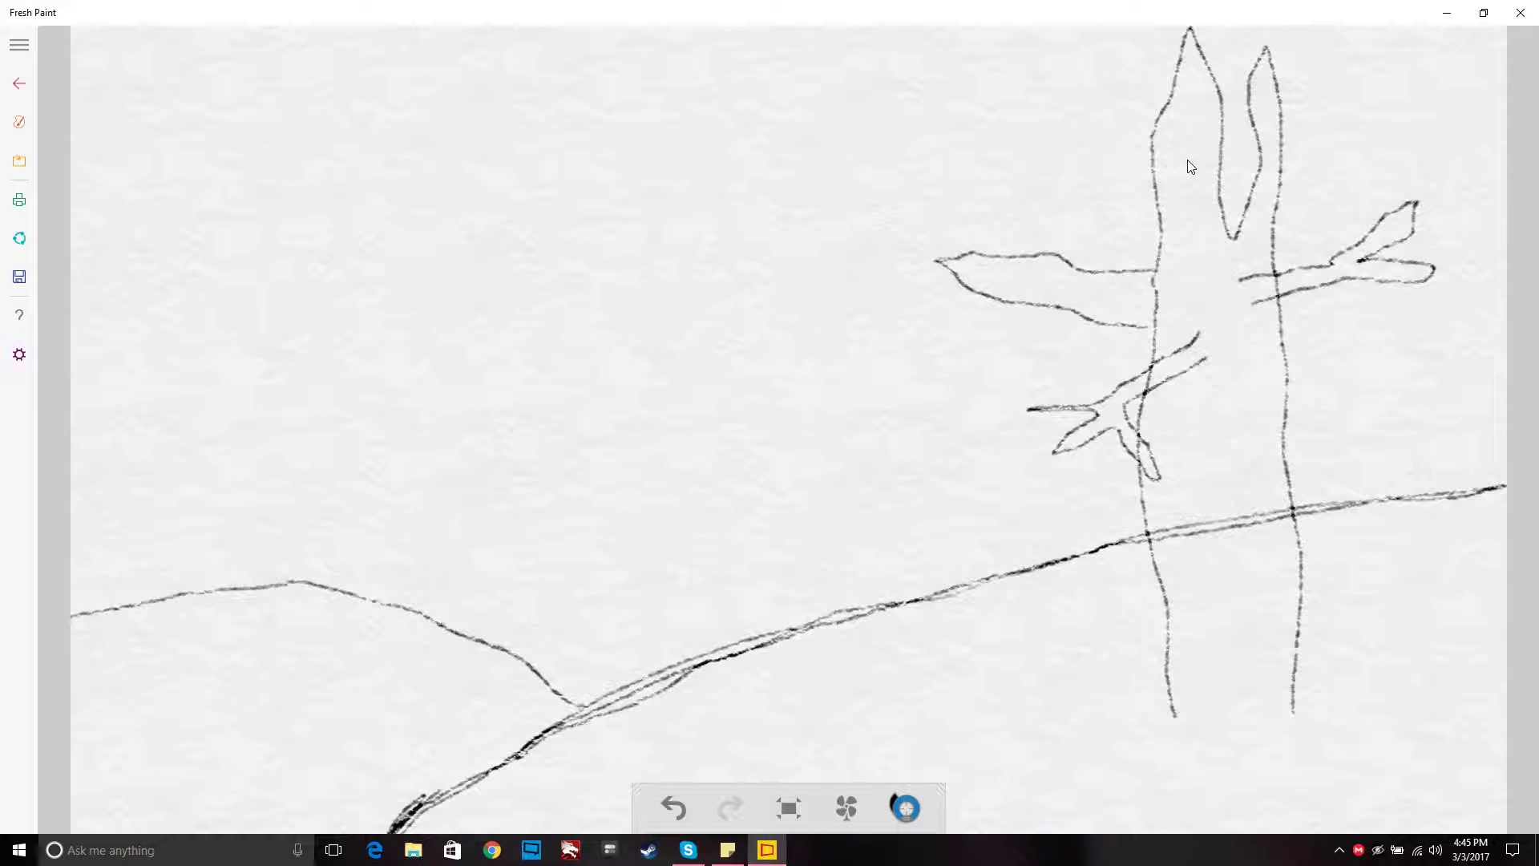
mouse_move(1183, 130)
mouse_down()
mouse_move(1036, 104)
mouse_move(987, 114)
mouse_move(1023, 110)
mouse_move(1049, 150)
mouse_move(1153, 142)
mouse_up()
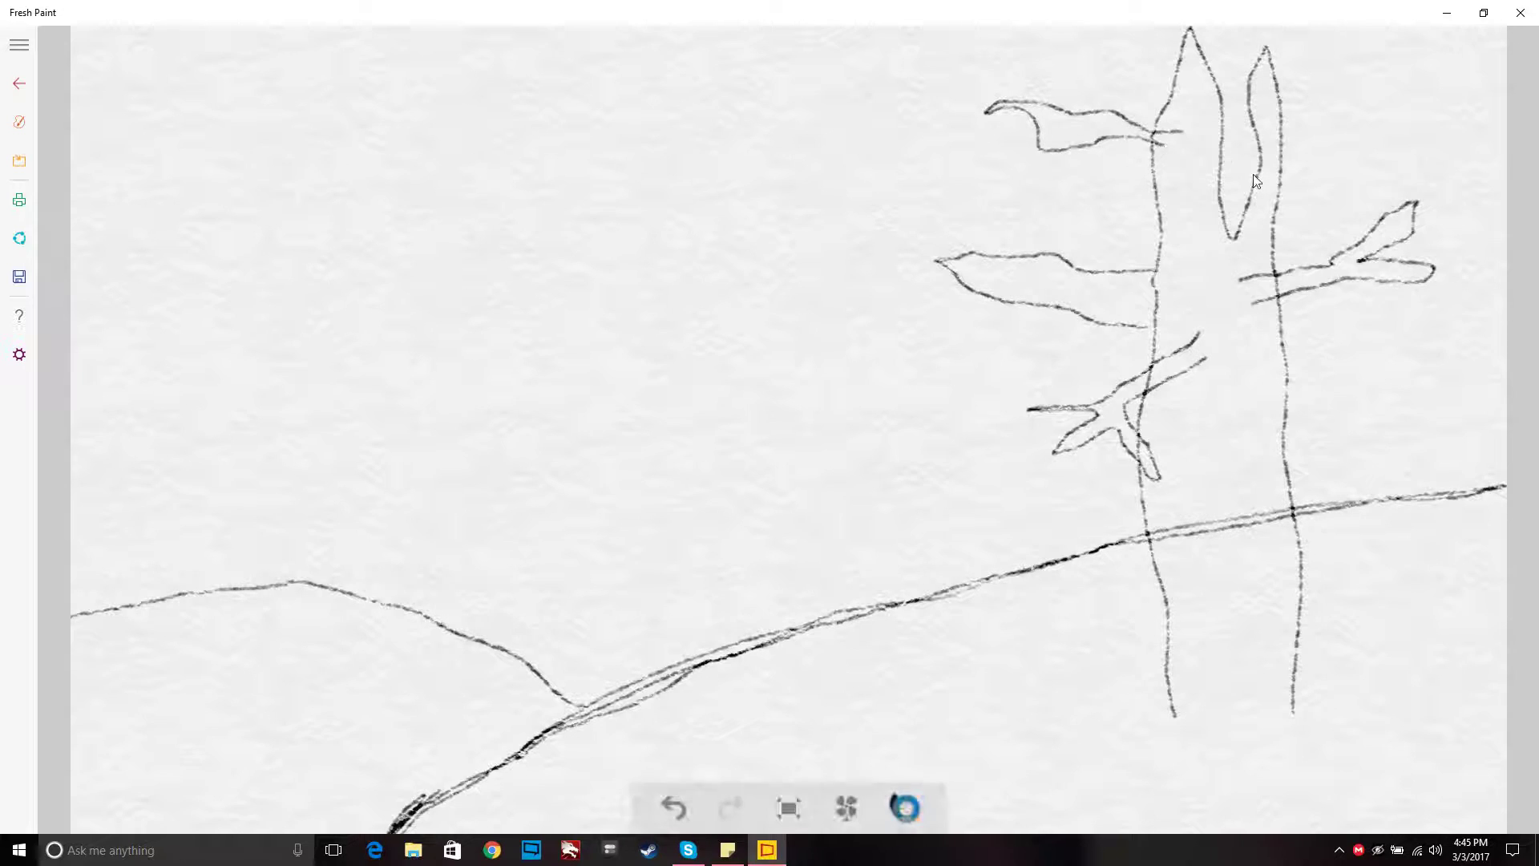
mouse_move(1271, 101)
mouse_down()
mouse_move(1469, 78)
mouse_move(1414, 93)
mouse_move(1445, 127)
mouse_move(1396, 96)
mouse_move(1356, 105)
mouse_move(1376, 133)
mouse_move(1349, 116)
mouse_move(1281, 123)
mouse_move(1253, 186)
mouse_up()
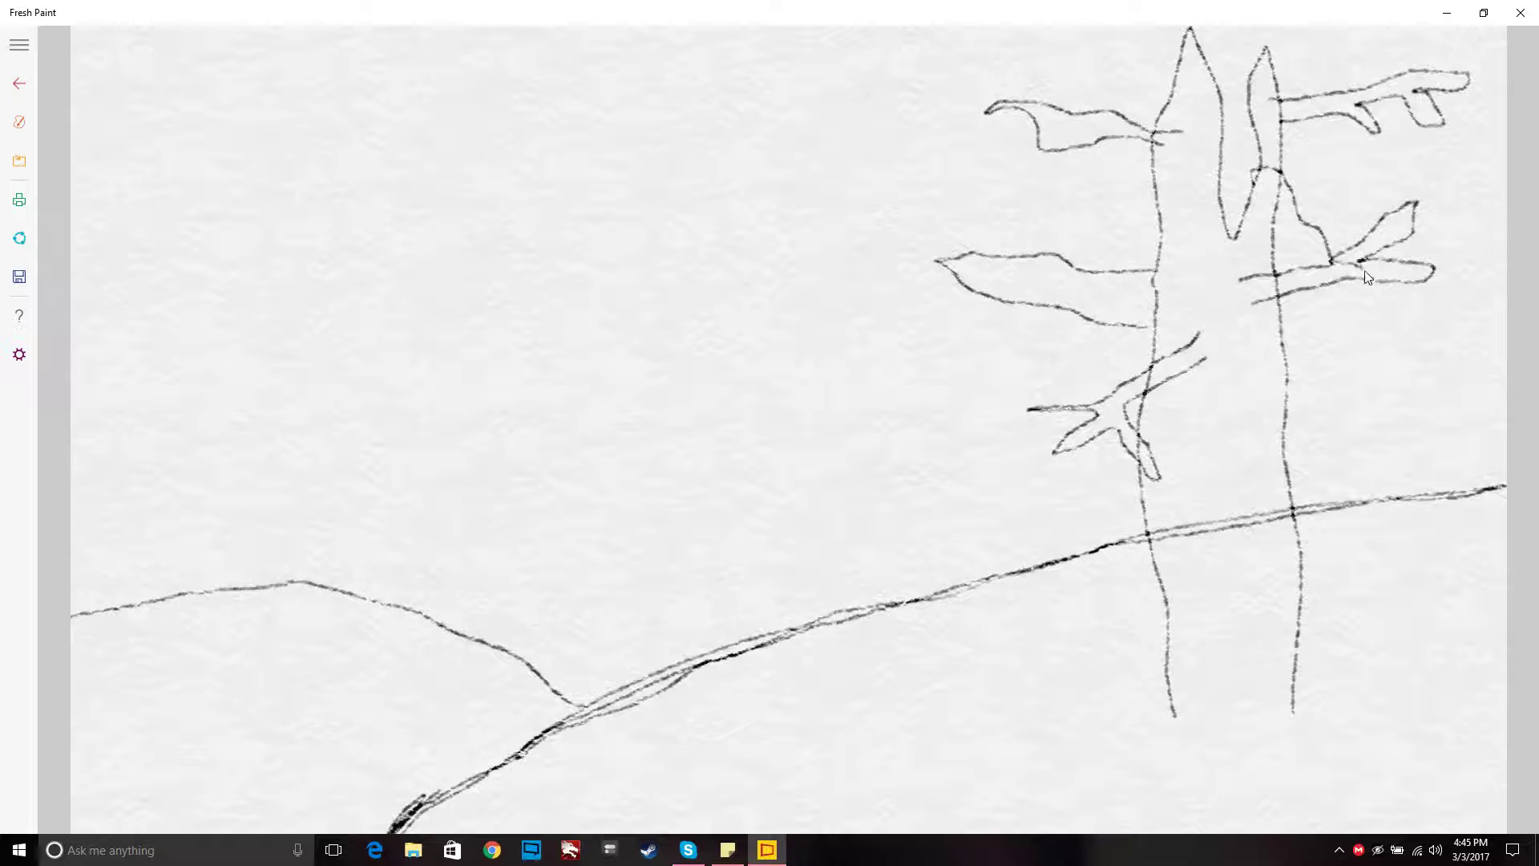
drag(1354, 292, 1311, 281)
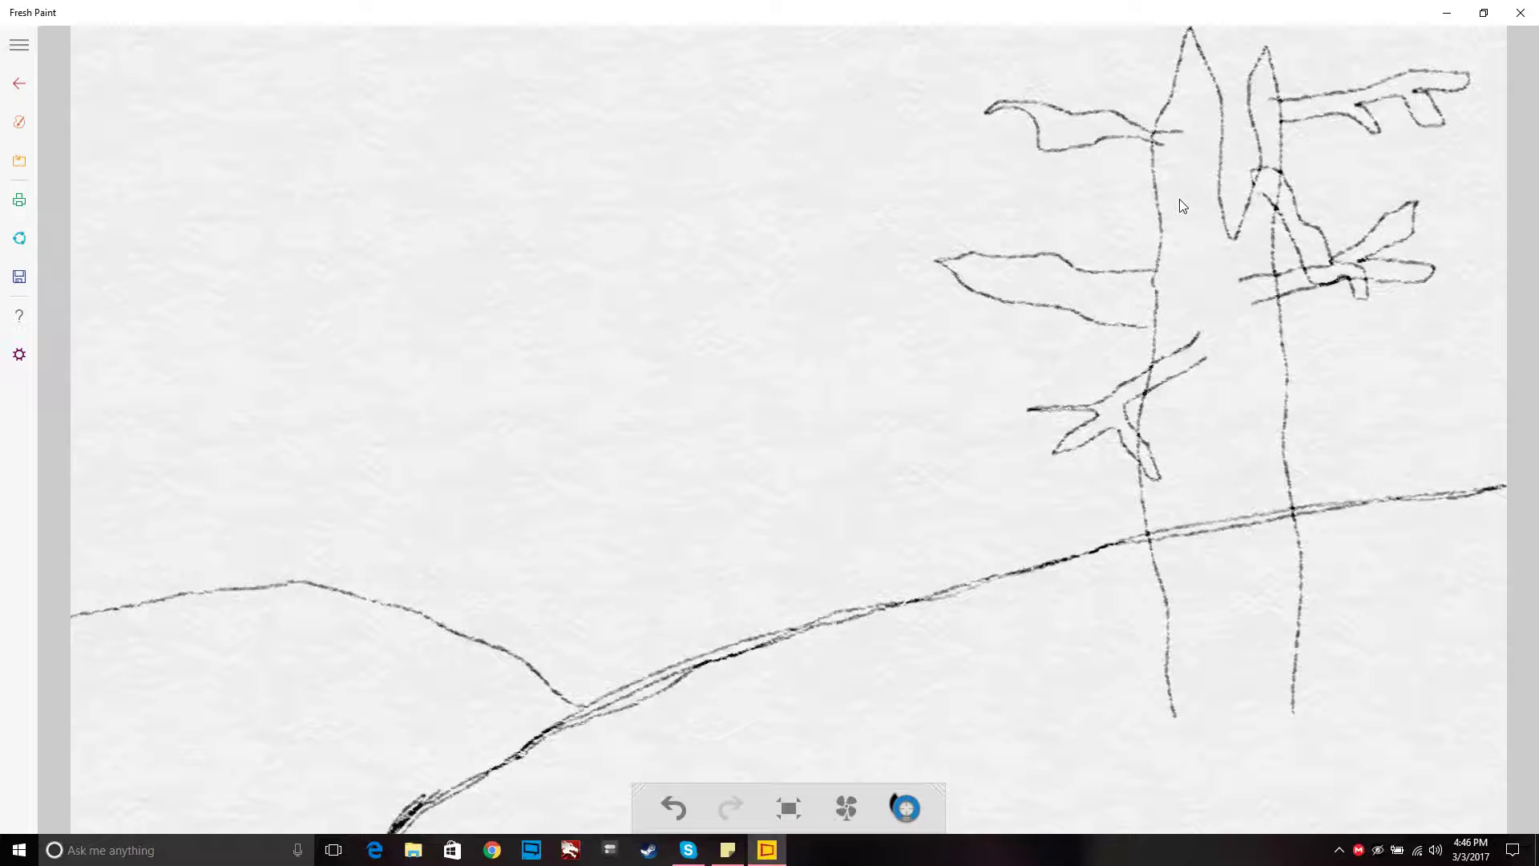
Step: Try a second upper-left branch, undo unwanted strokes, and draw a drooping branch toward the right trunk
mouse_move(1194, 241)
mouse_down()
mouse_move(1087, 189)
mouse_move(1028, 201)
mouse_up()
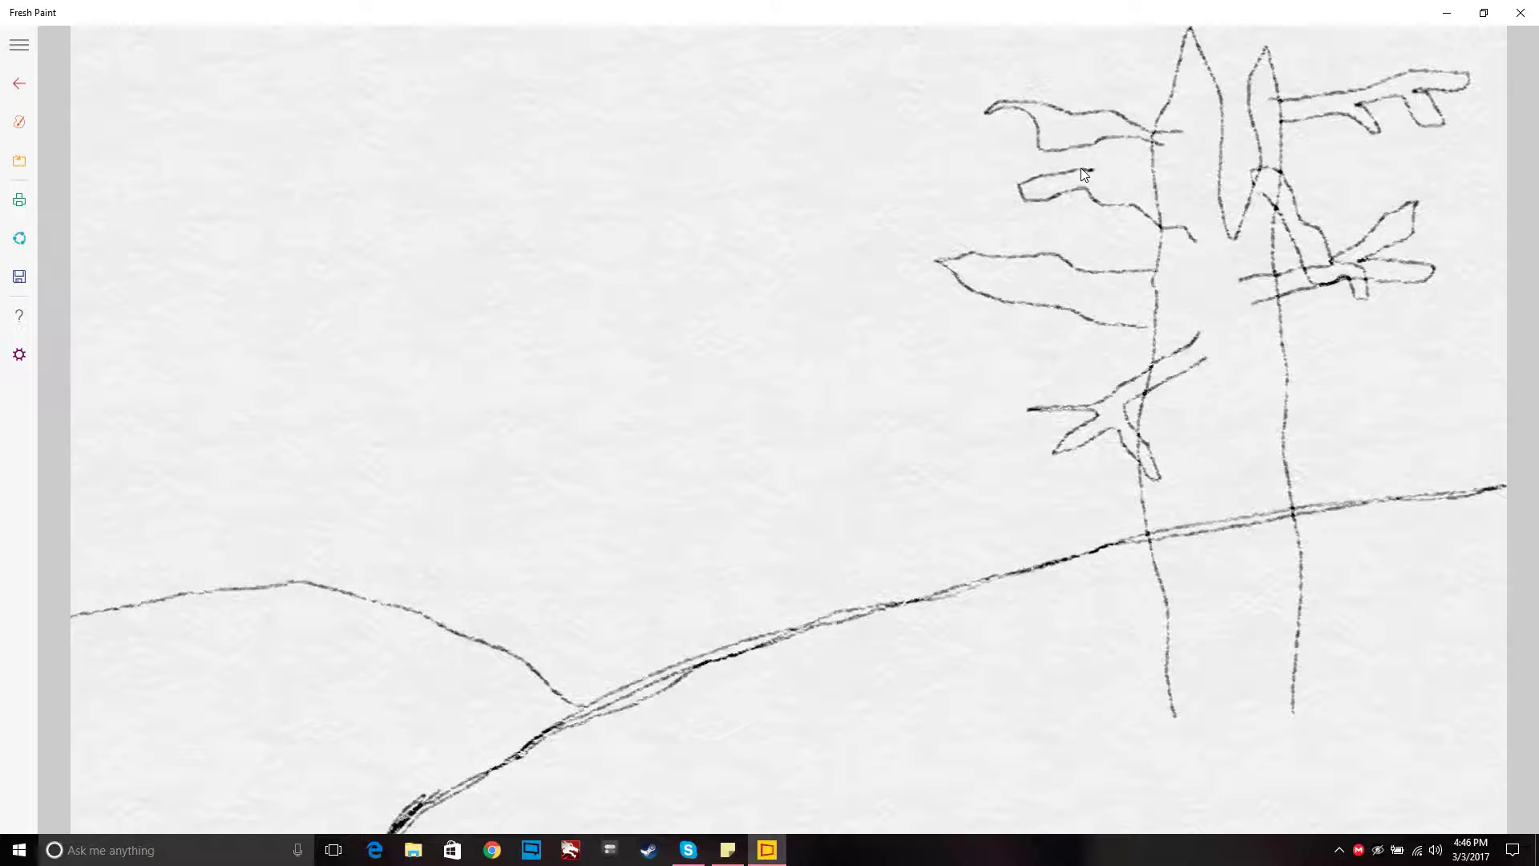
mouse_move(1092, 170)
mouse_down()
mouse_move(1122, 136)
mouse_move(1161, 200)
mouse_up()
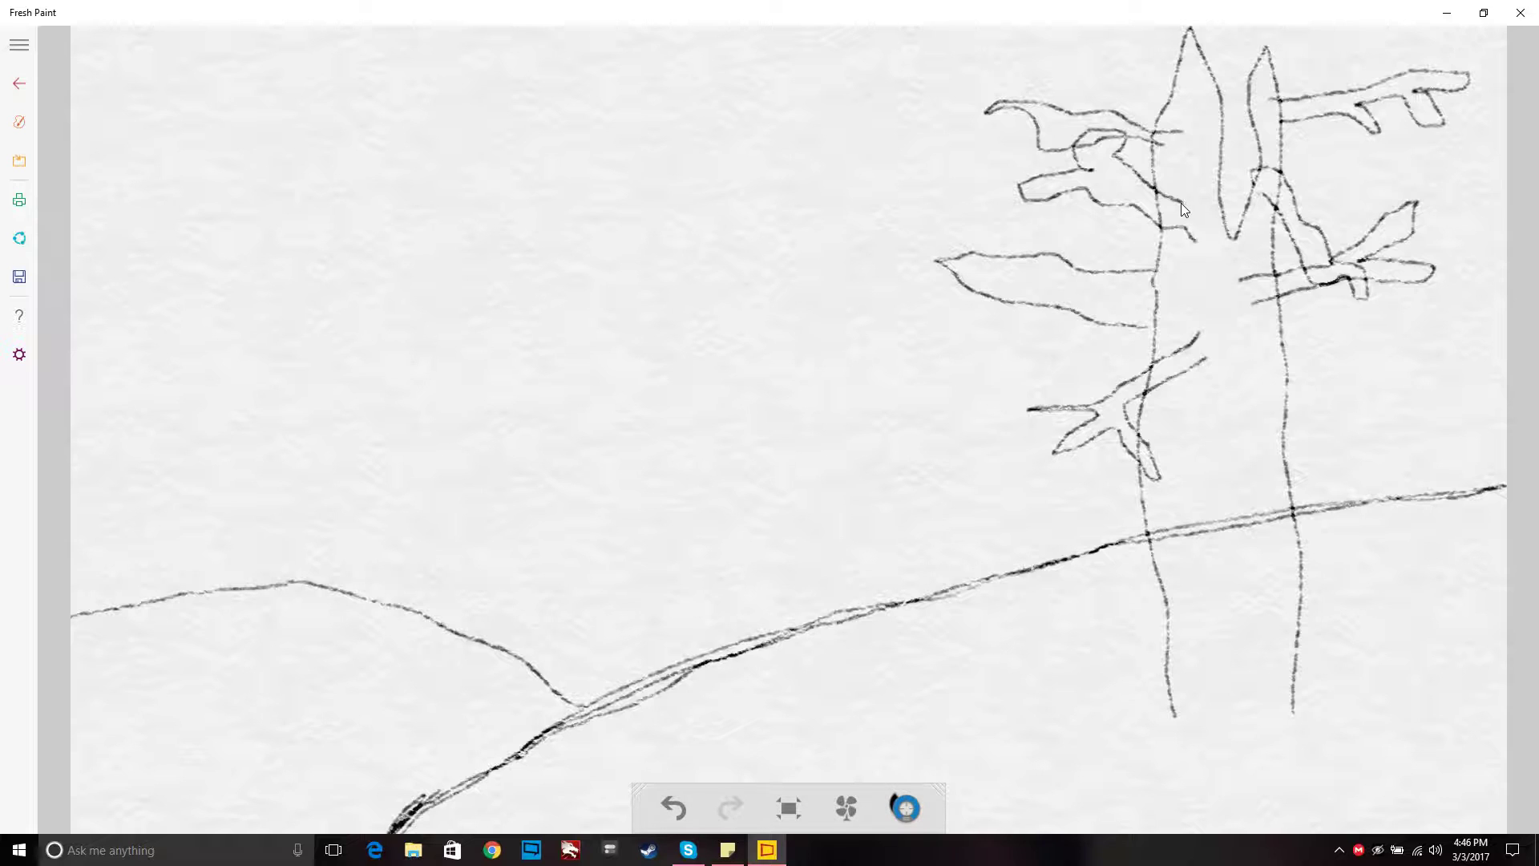
key(ctrl+z)
key(ctrl+z)
key(ctrl+z)
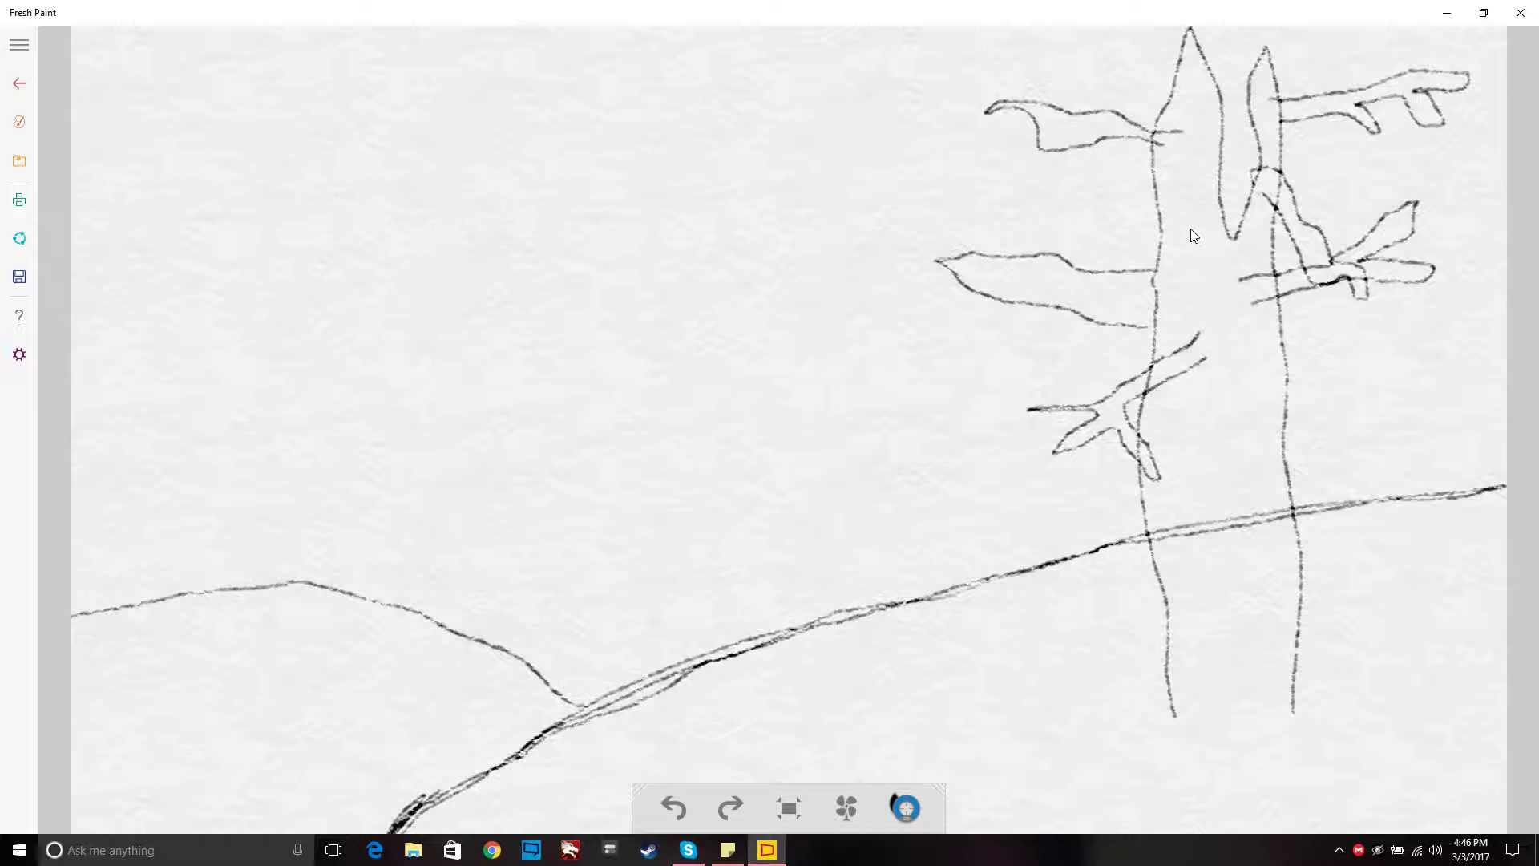
key(ctrl+z)
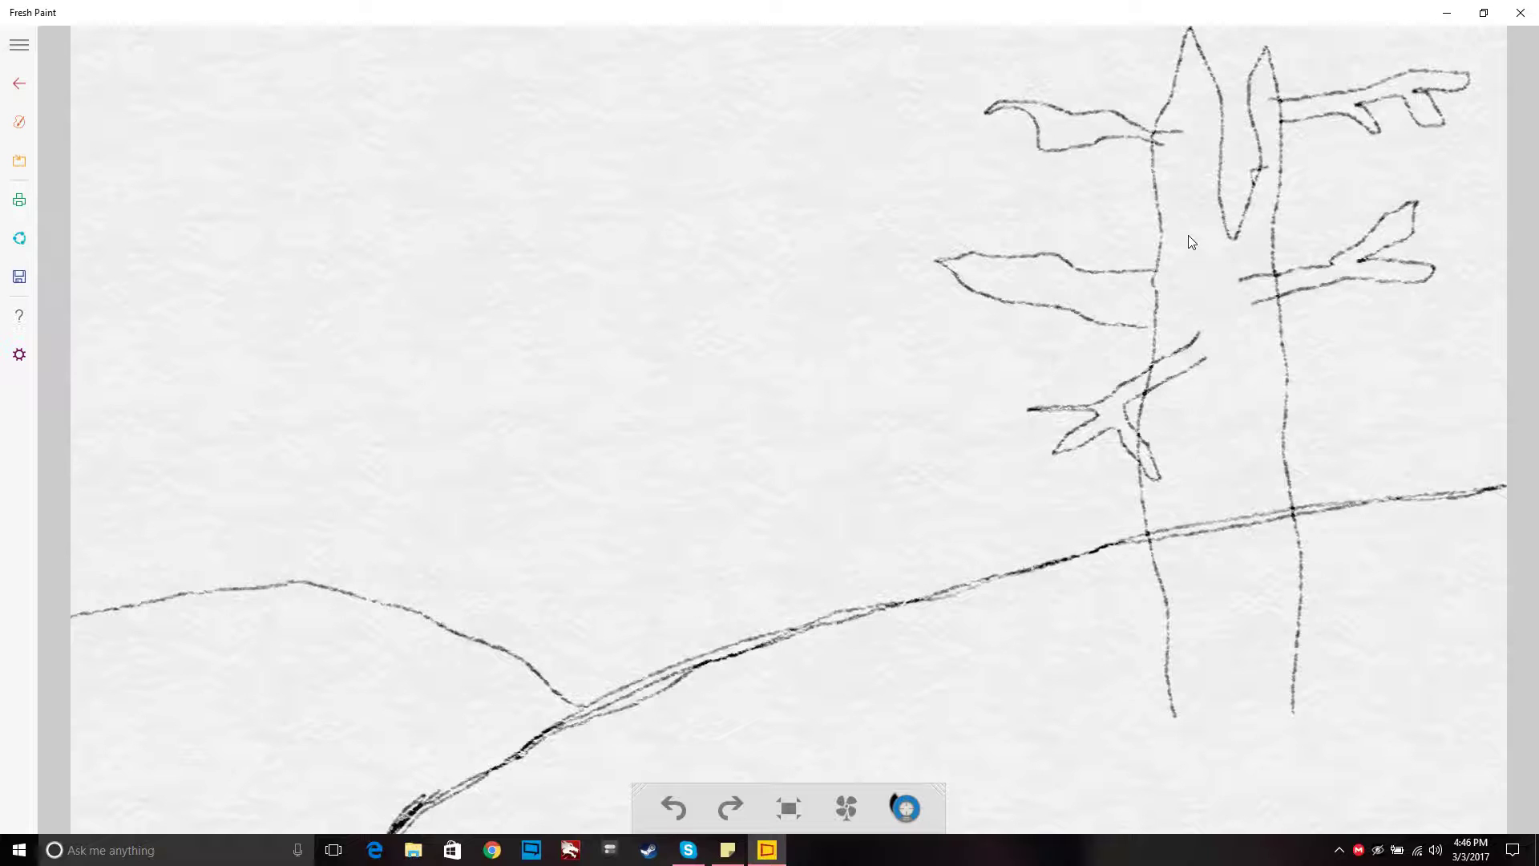
mouse_move(1227, 281)
mouse_down()
mouse_move(1300, 370)
mouse_move(1332, 351)
mouse_move(1360, 370)
mouse_move(1386, 353)
mouse_move(1348, 335)
mouse_move(1353, 298)
mouse_move(1332, 305)
mouse_up()
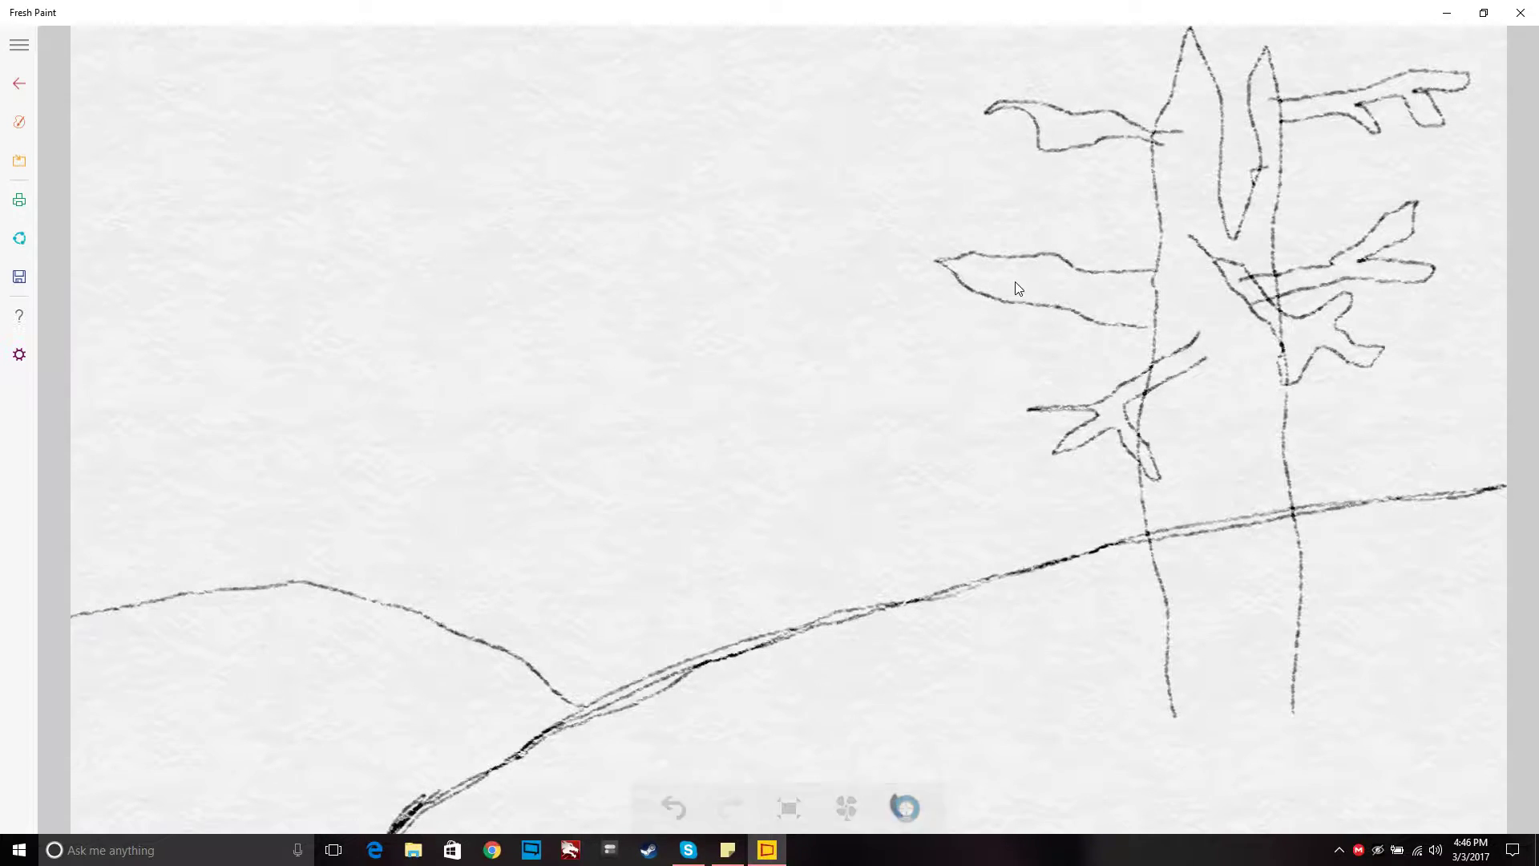
Step: Add short drooping twigs and detail strokes along the left branches and the left trunk top
drag(1012, 282, 1018, 357)
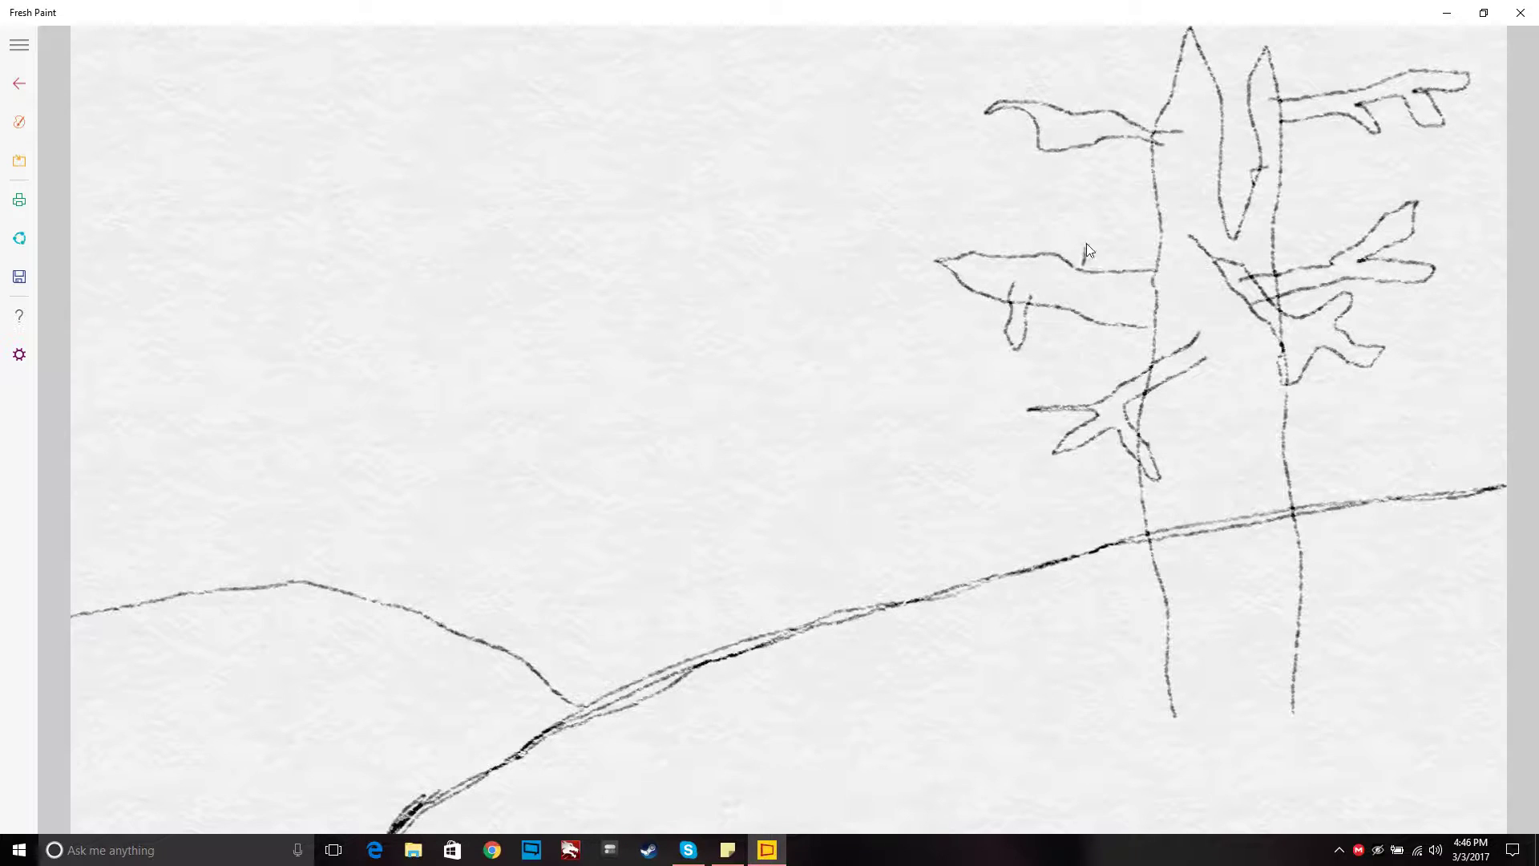
key(ctrl+z)
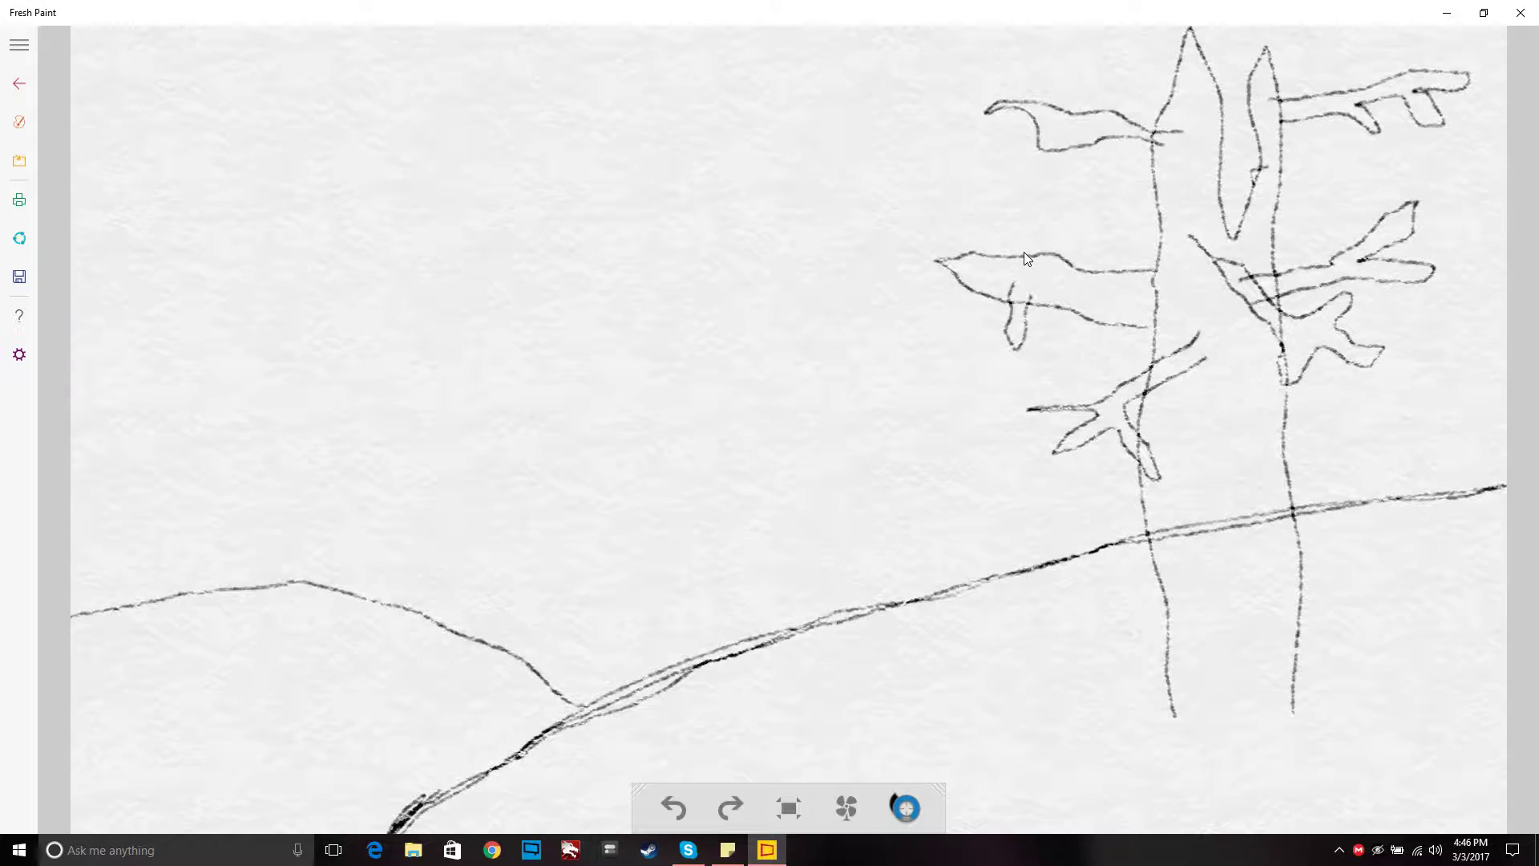
key(ctrl+z)
drag(1009, 269, 973, 335)
mouse_move(1058, 298)
mouse_down()
mouse_move(1070, 343)
mouse_move(1111, 308)
mouse_move(1145, 312)
mouse_move(1032, 313)
mouse_up()
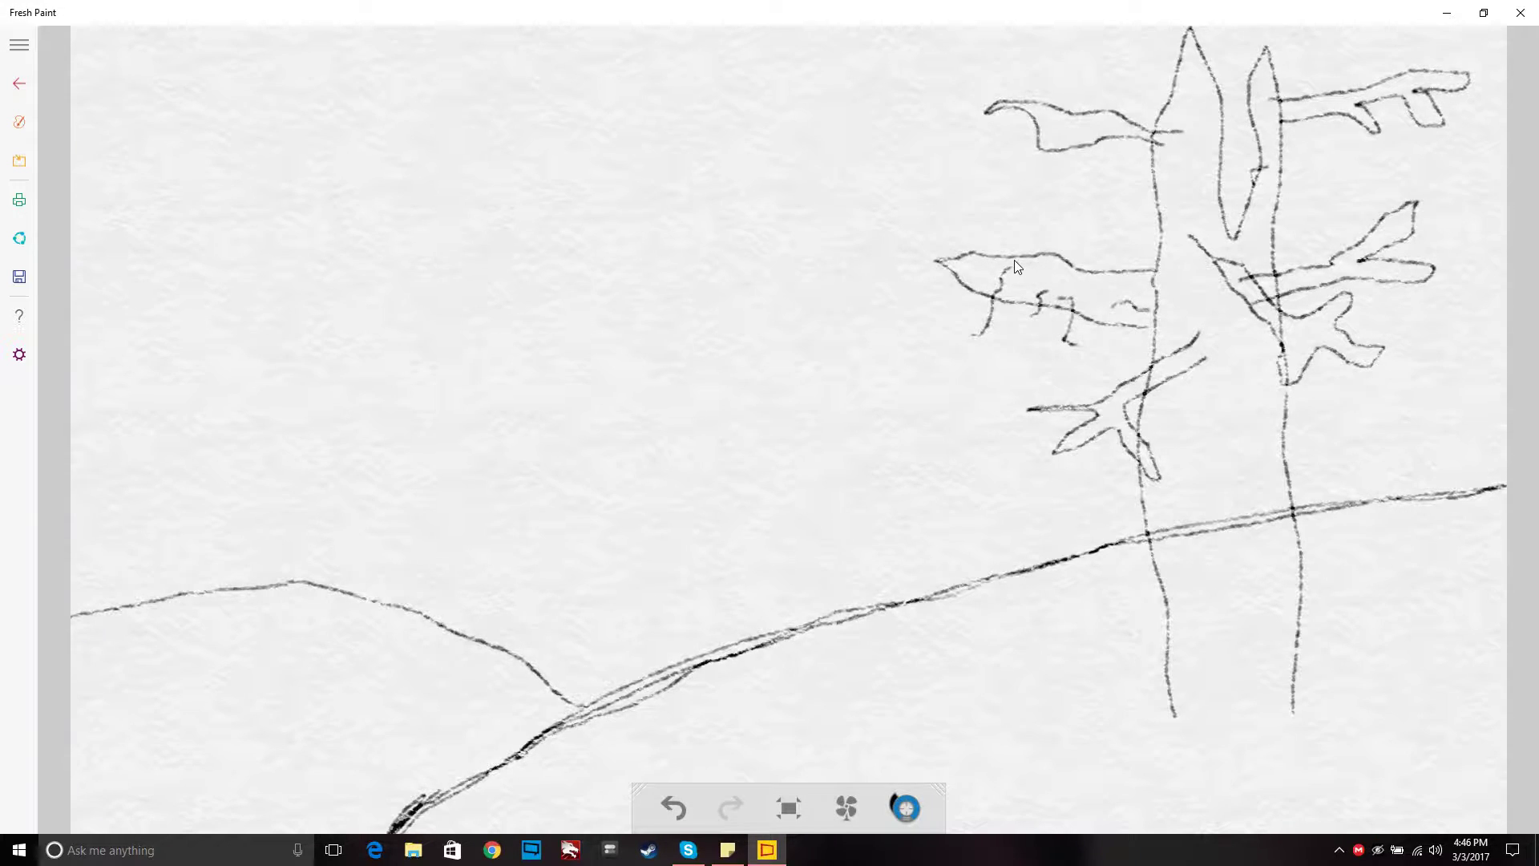
drag(997, 232, 998, 248)
mouse_move(1130, 249)
mouse_down()
mouse_move(1058, 274)
mouse_move(1046, 263)
mouse_move(1080, 232)
mouse_up()
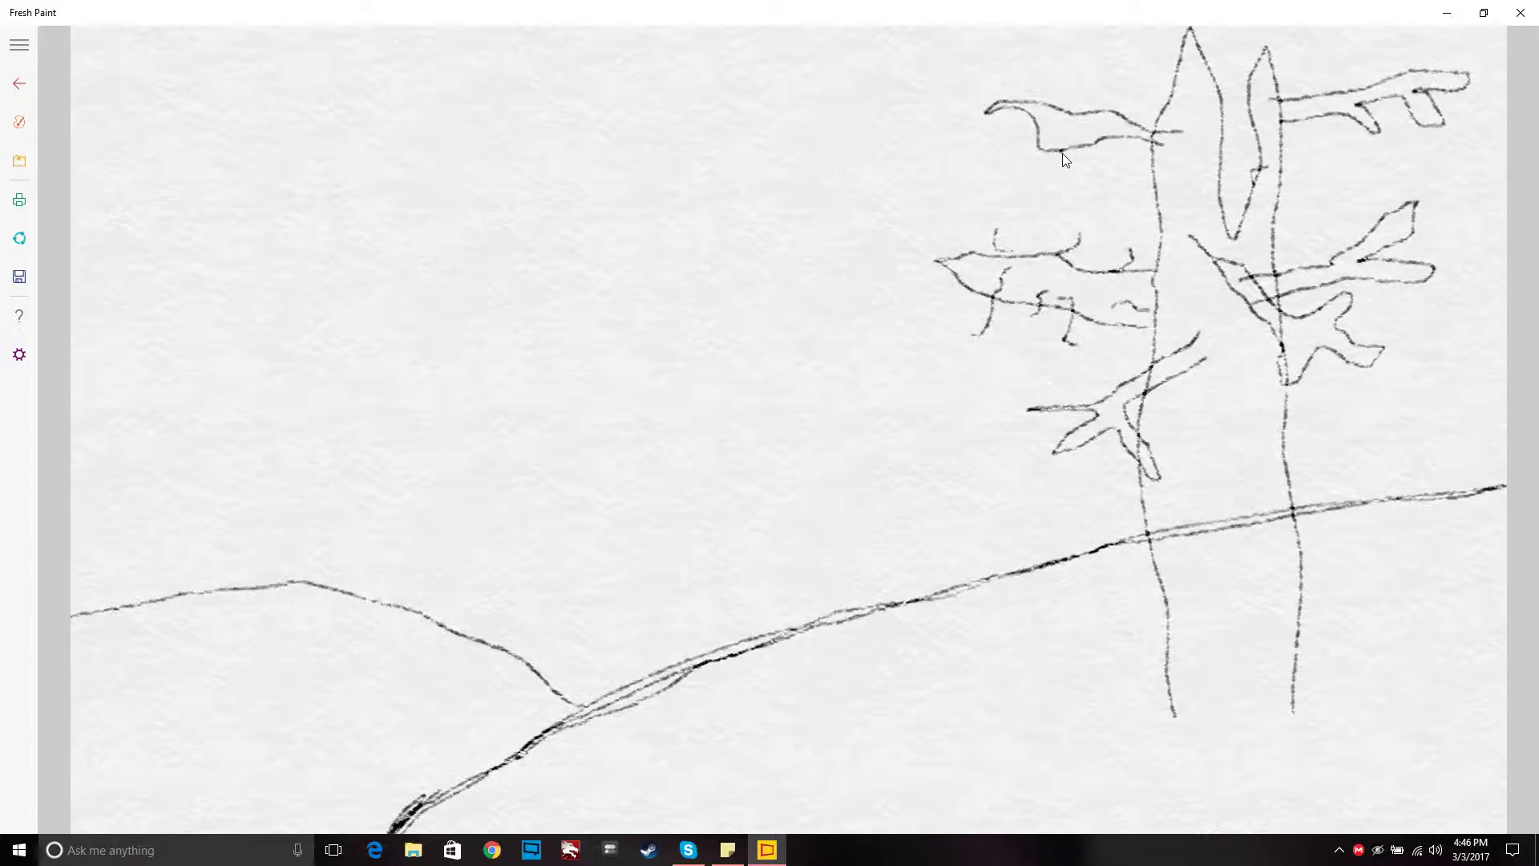
drag(1060, 168, 1050, 178)
mouse_move(1159, 110)
mouse_down()
mouse_move(1148, 95)
mouse_move(1126, 103)
mouse_up()
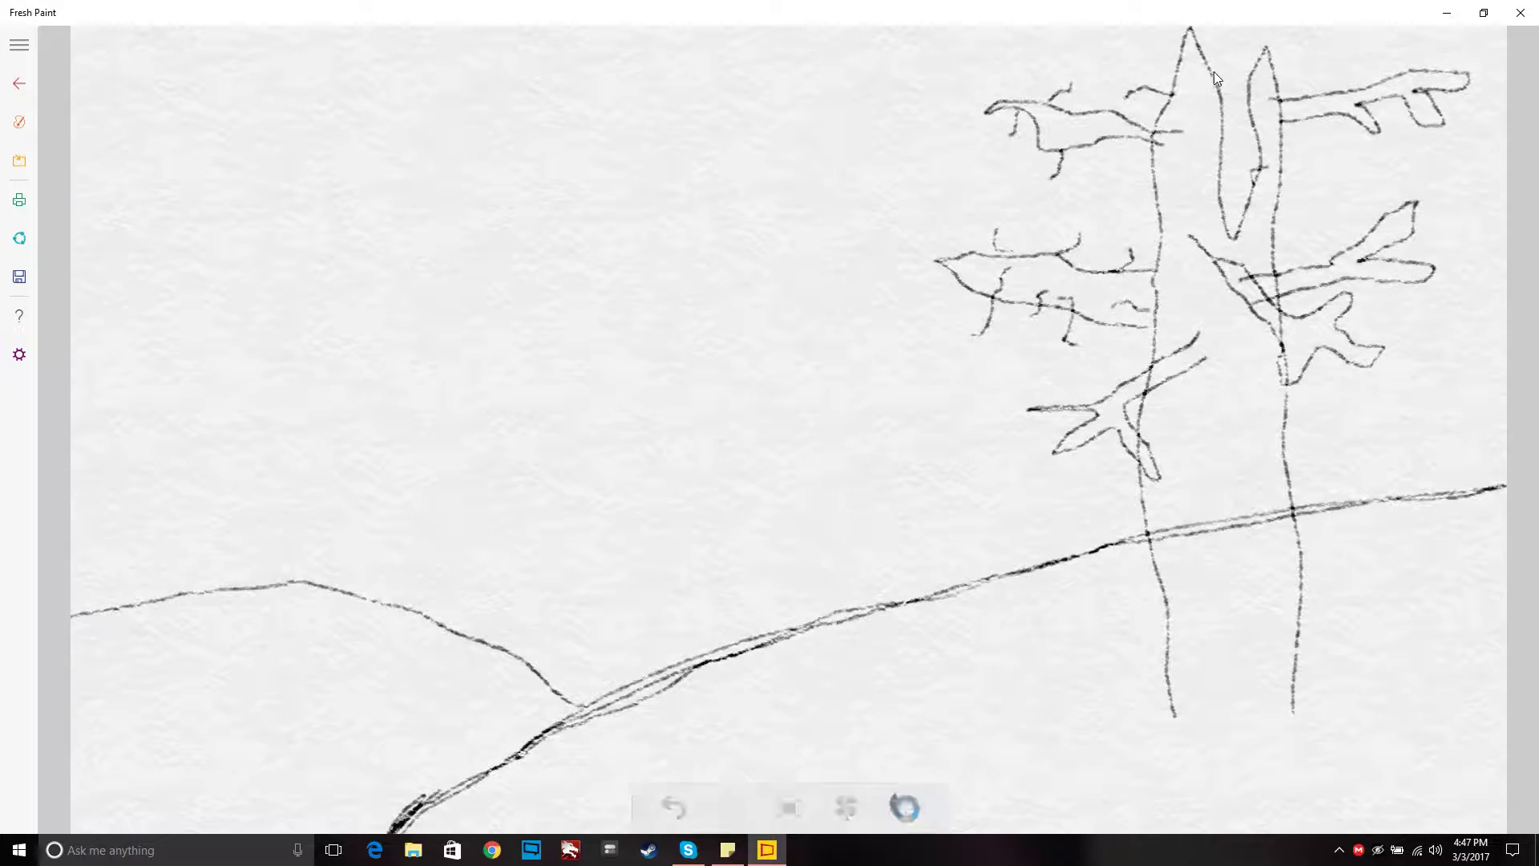
Step: Add twigs and marks between the trunk tops, inside the trunk and around the lower-left fork
drag(1212, 70, 1245, 54)
drag(1211, 148, 1237, 149)
drag(1249, 311, 1253, 320)
drag(1084, 453, 1088, 485)
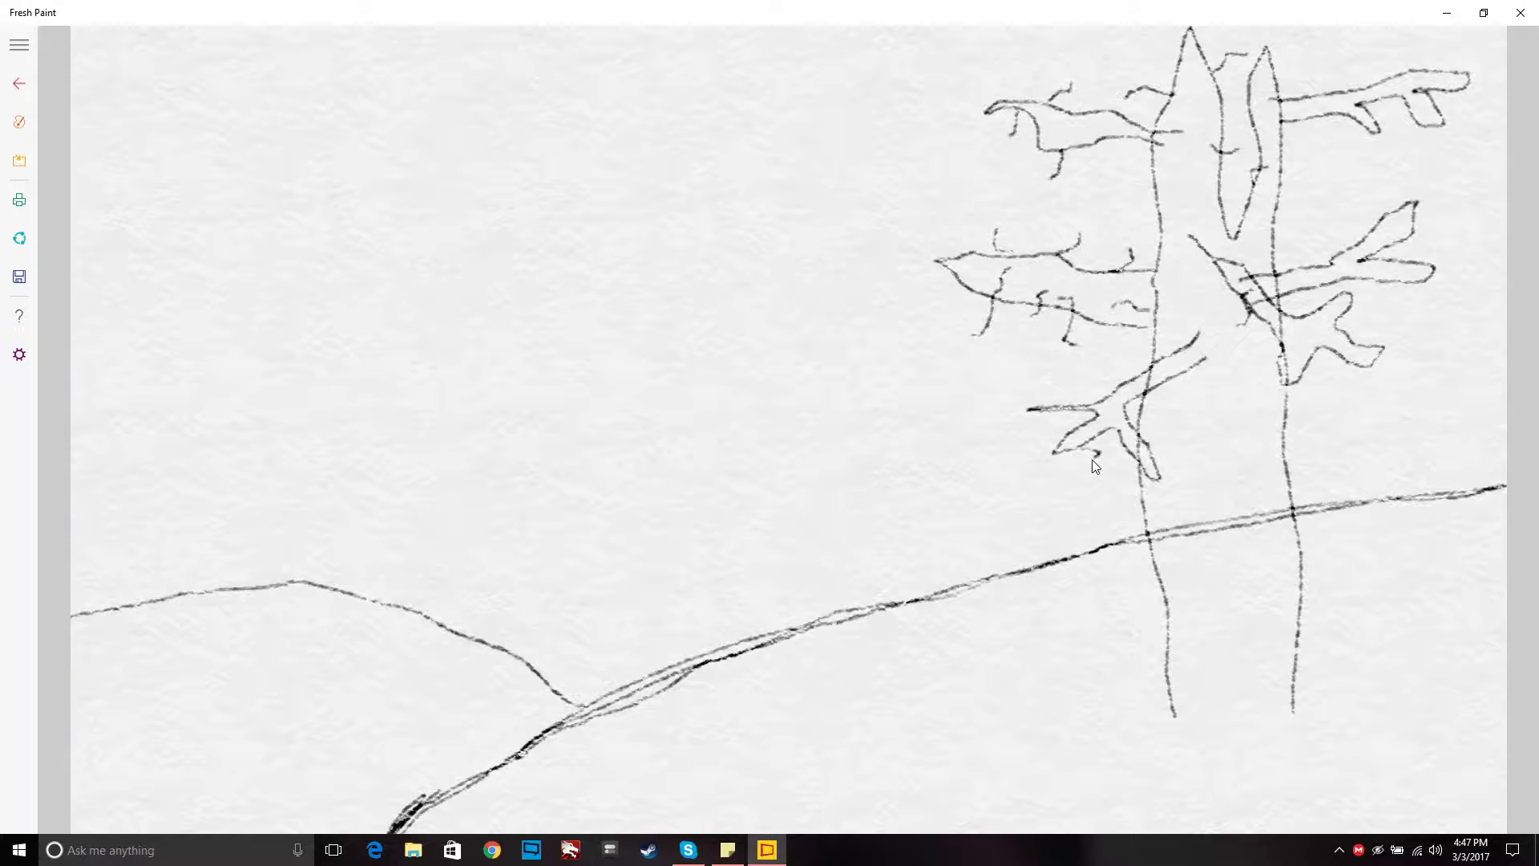
drag(1078, 399, 1090, 396)
drag(1168, 427, 1184, 420)
Step: Add twigs below and above the right branches and extend the top-right branch tip
drag(1335, 371, 1330, 391)
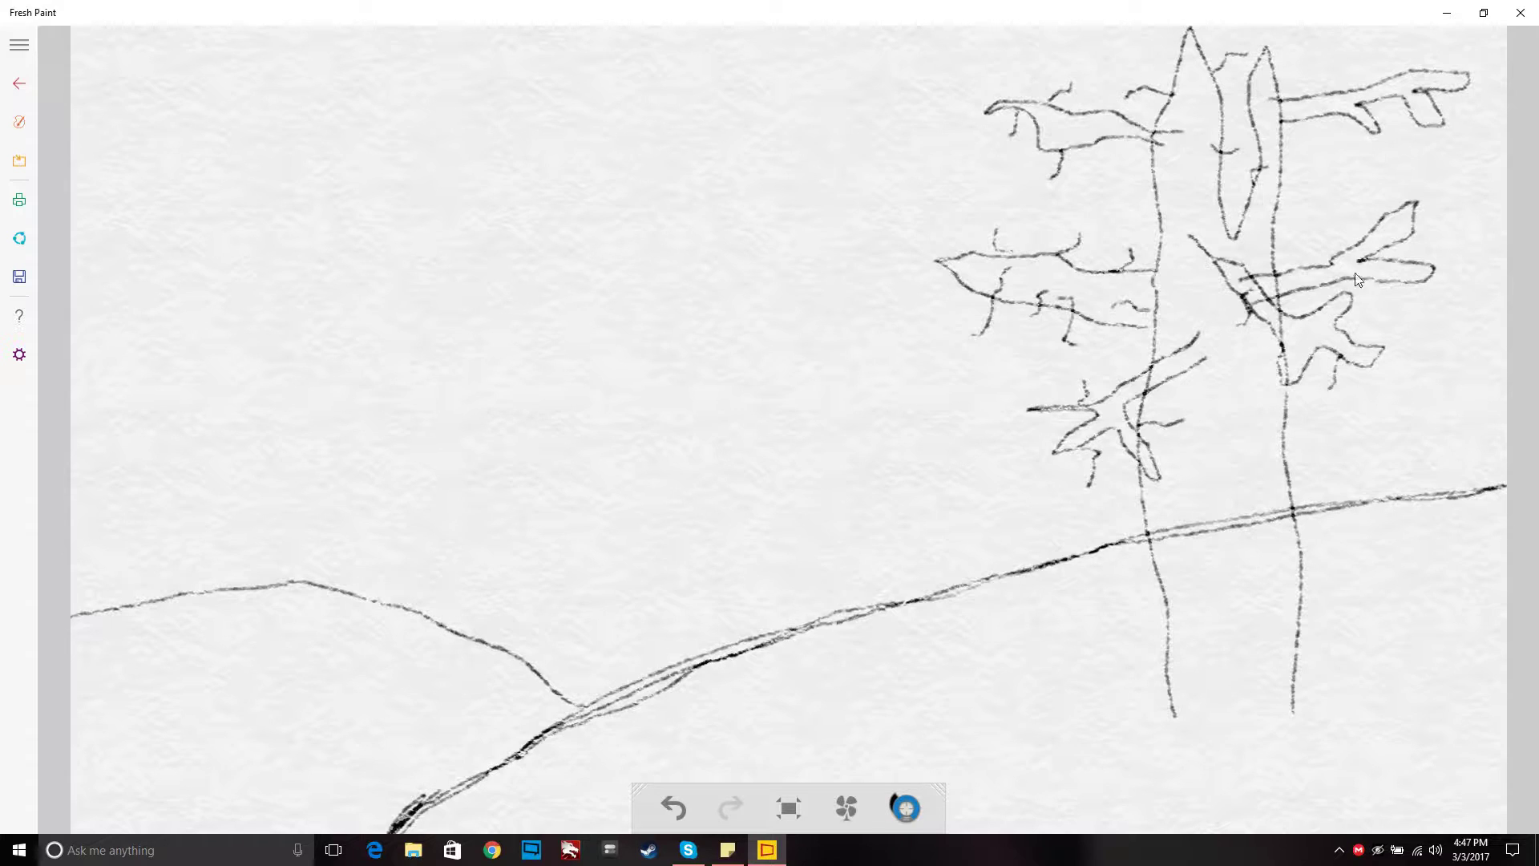
drag(1378, 281, 1383, 298)
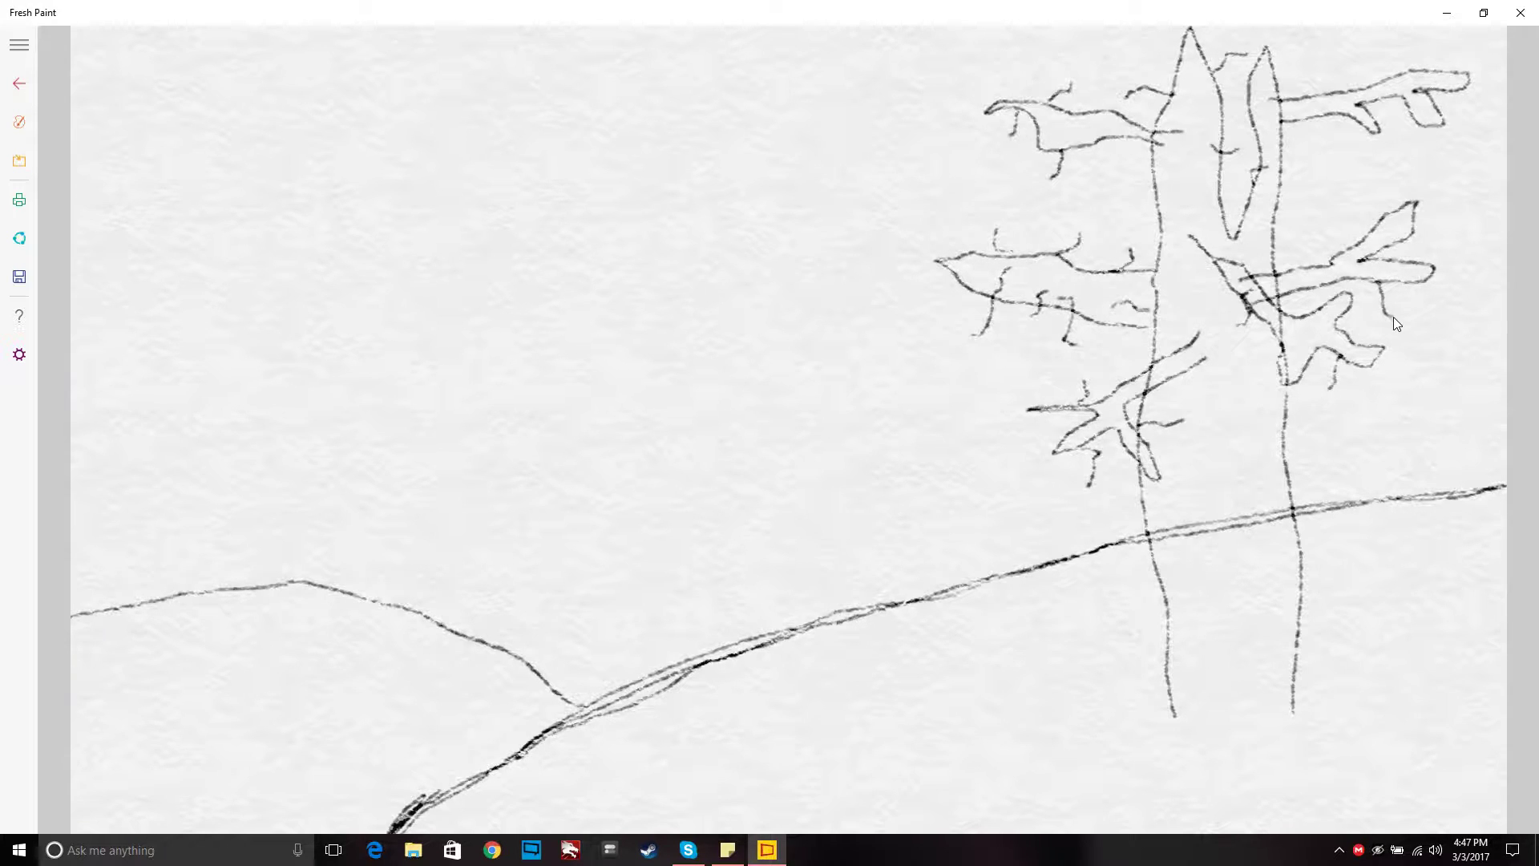
drag(1338, 238, 1339, 215)
drag(1397, 207, 1382, 173)
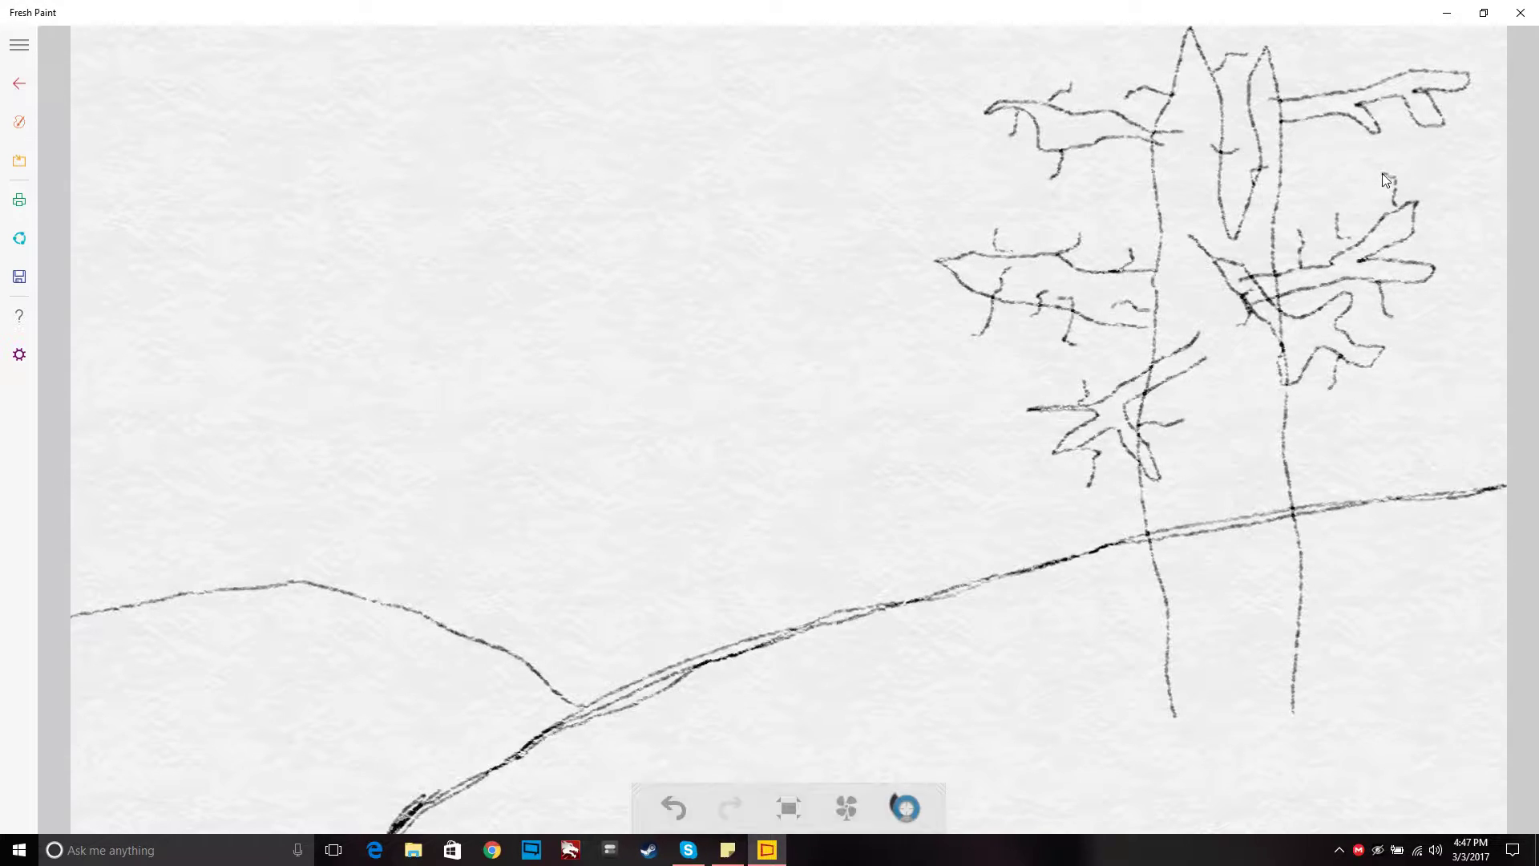
drag(1383, 90, 1355, 79)
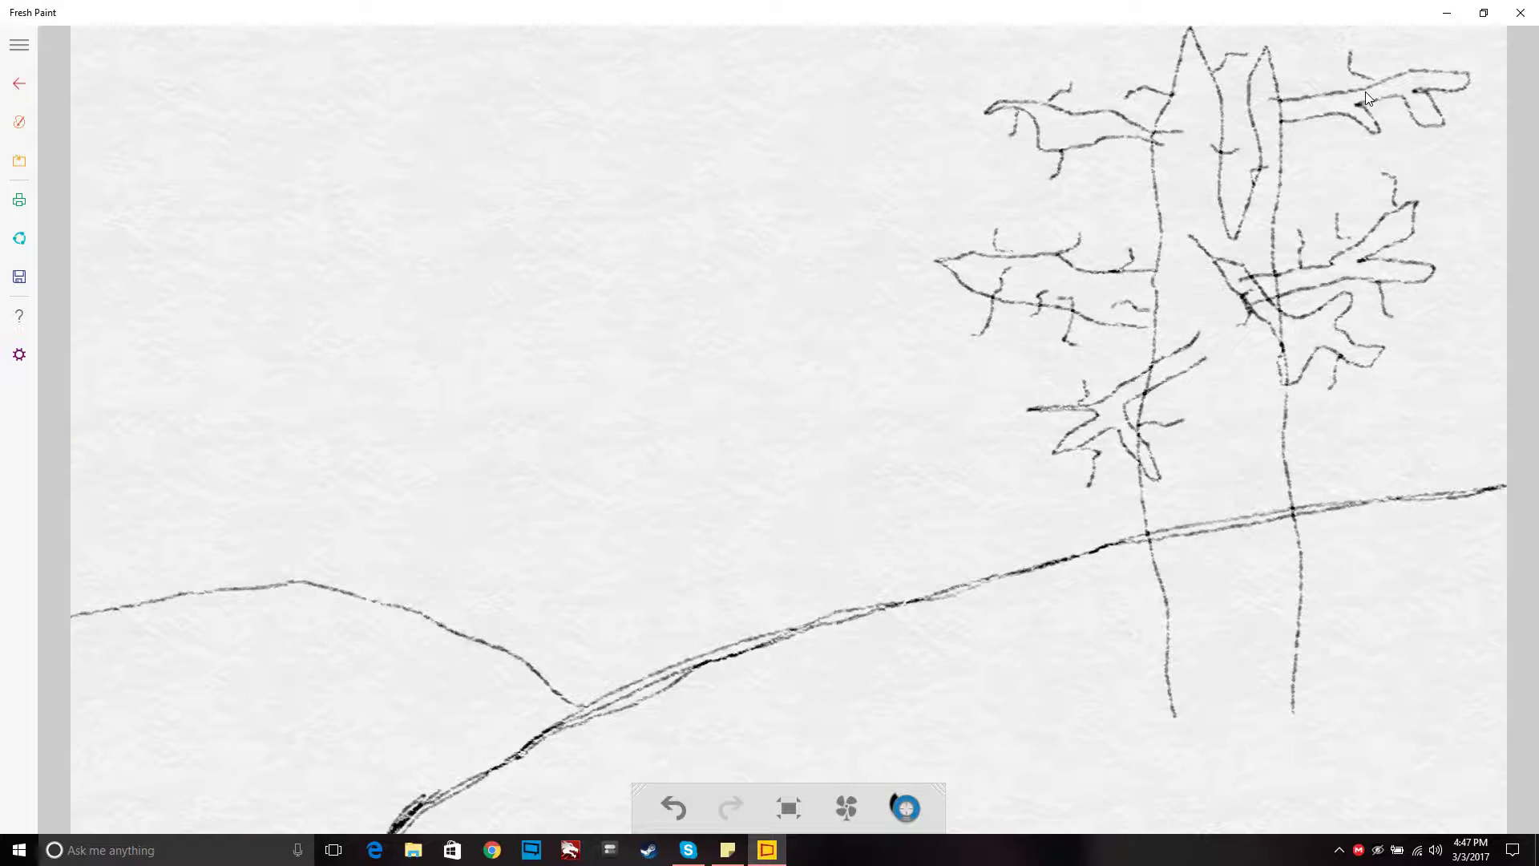
drag(1472, 89, 1475, 106)
mouse_move(1332, 112)
mouse_down()
mouse_move(1321, 122)
mouse_move(1336, 135)
mouse_up()
Step: Darken the left branch with a twig, tip mark and knot strokes along its underside
mouse_move(1131, 265)
mouse_down()
mouse_move(1137, 218)
mouse_move(1070, 231)
mouse_move(1092, 234)
mouse_move(1083, 206)
mouse_move(985, 195)
mouse_move(994, 233)
mouse_up()
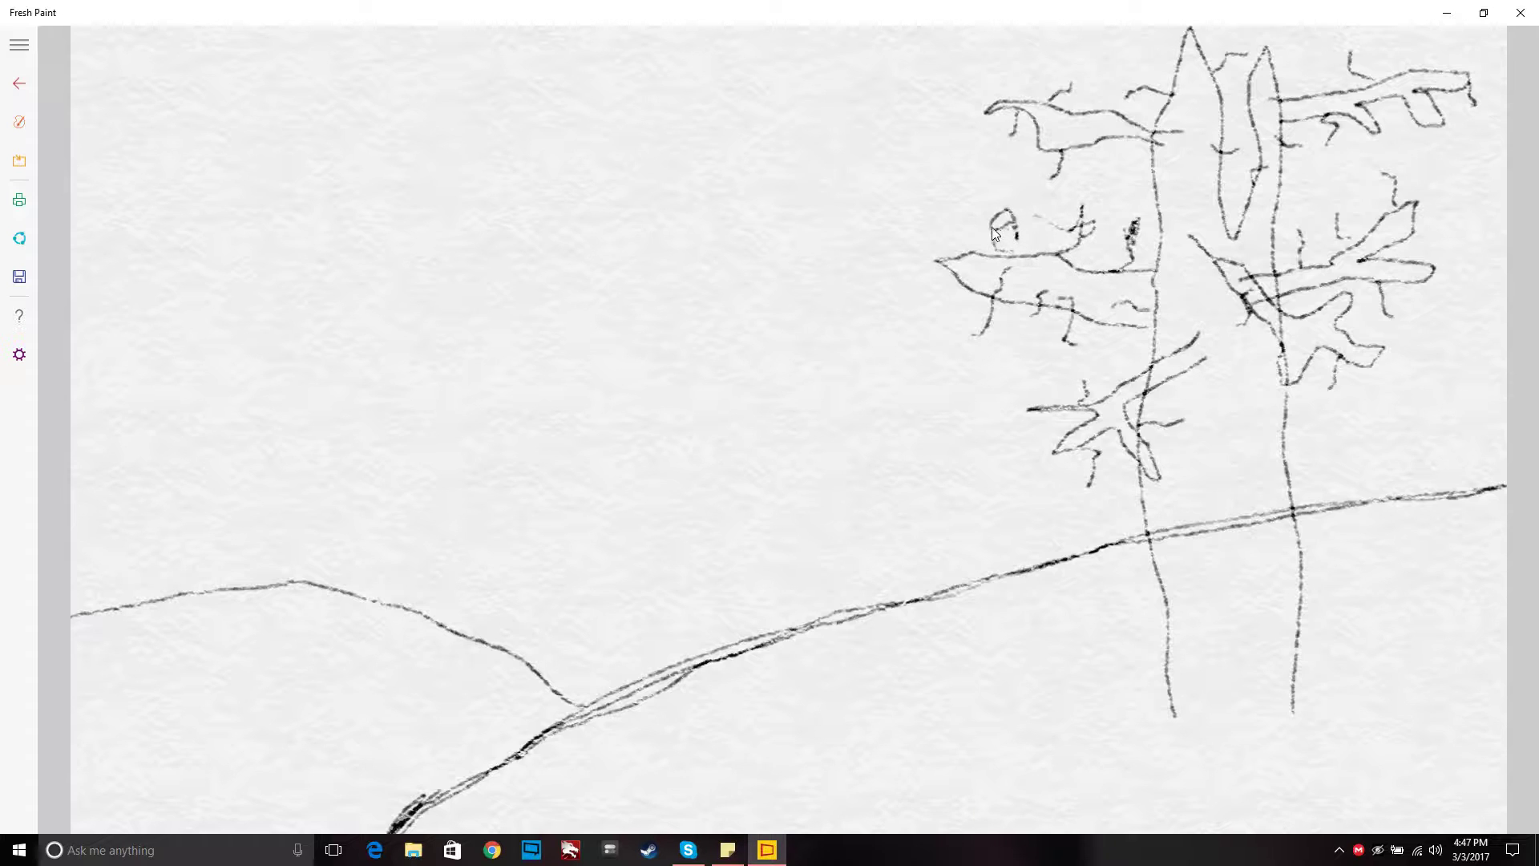
drag(984, 335, 972, 353)
mouse_move(1037, 306)
mouse_down()
mouse_move(1030, 338)
mouse_move(1063, 337)
mouse_move(1066, 388)
mouse_move(1100, 376)
mouse_up()
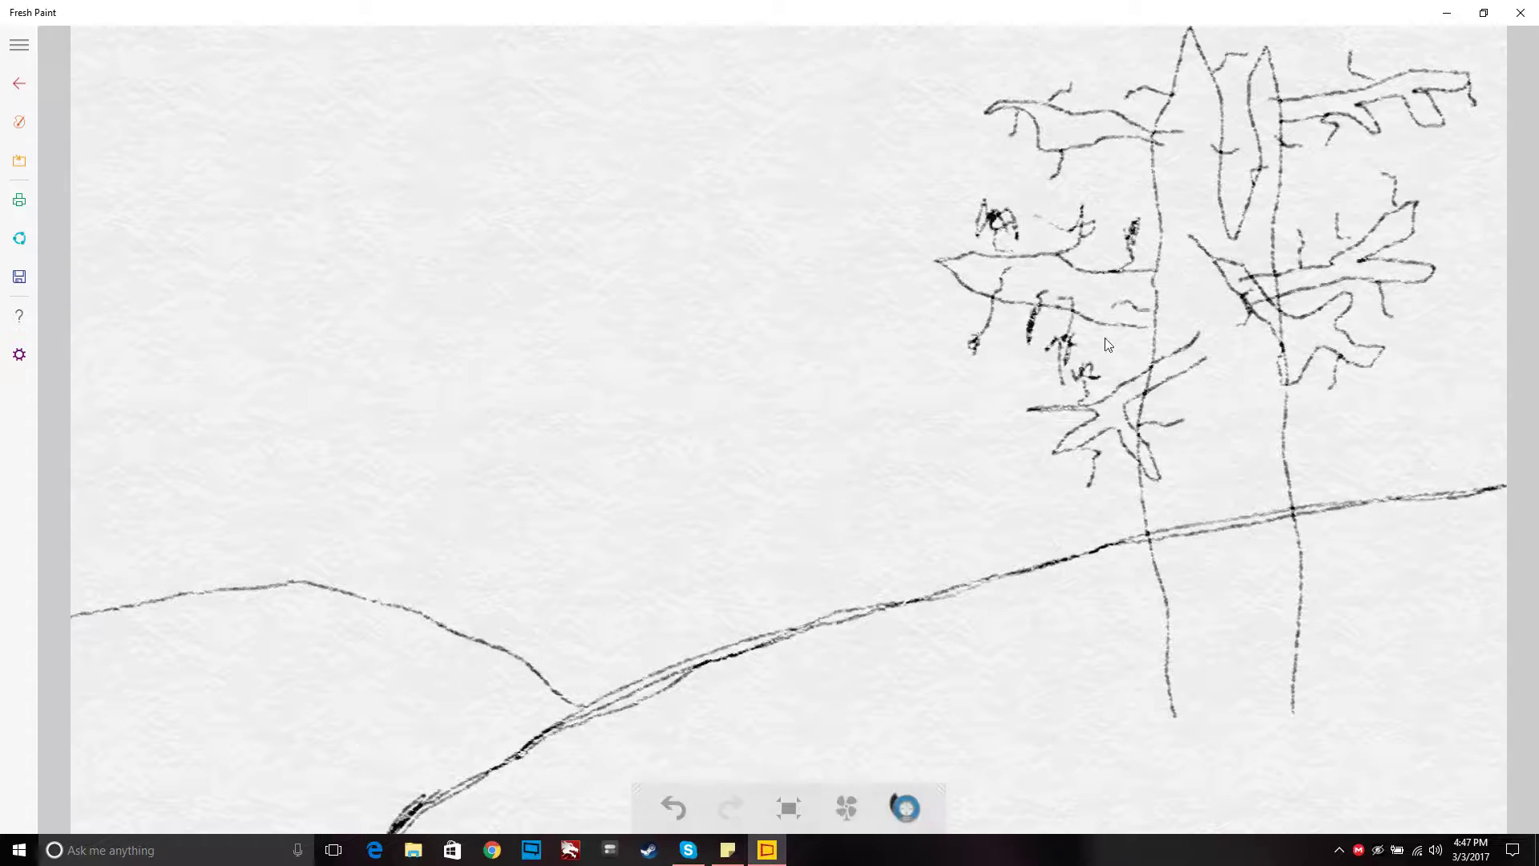
drag(1104, 295, 1114, 298)
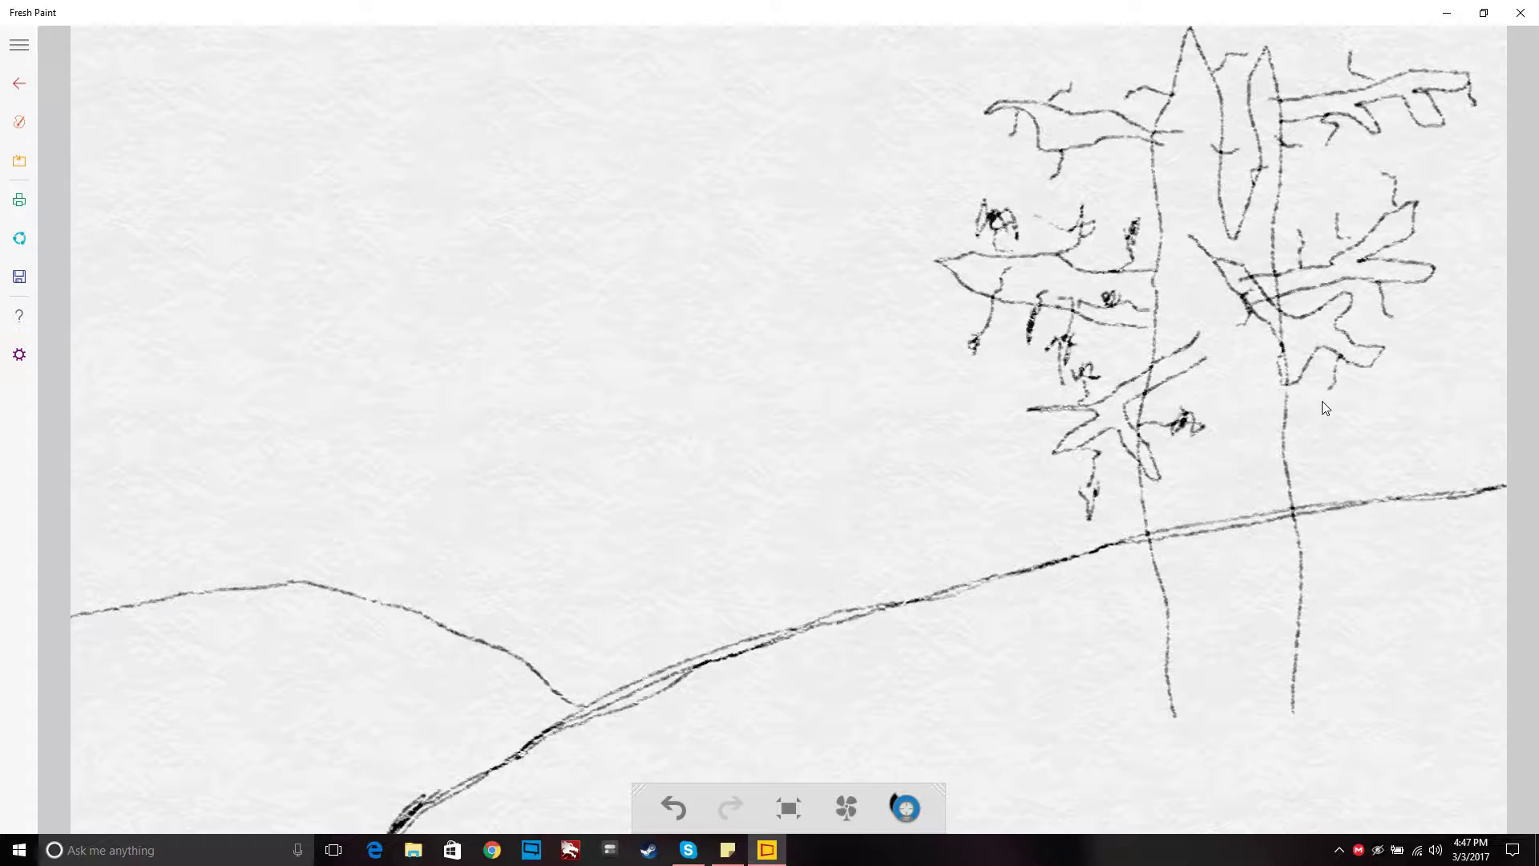
Step: Add short strokes and dark knots along the right and upper-right branches
drag(1329, 393, 1321, 405)
drag(1392, 320, 1393, 328)
drag(1387, 194, 1379, 172)
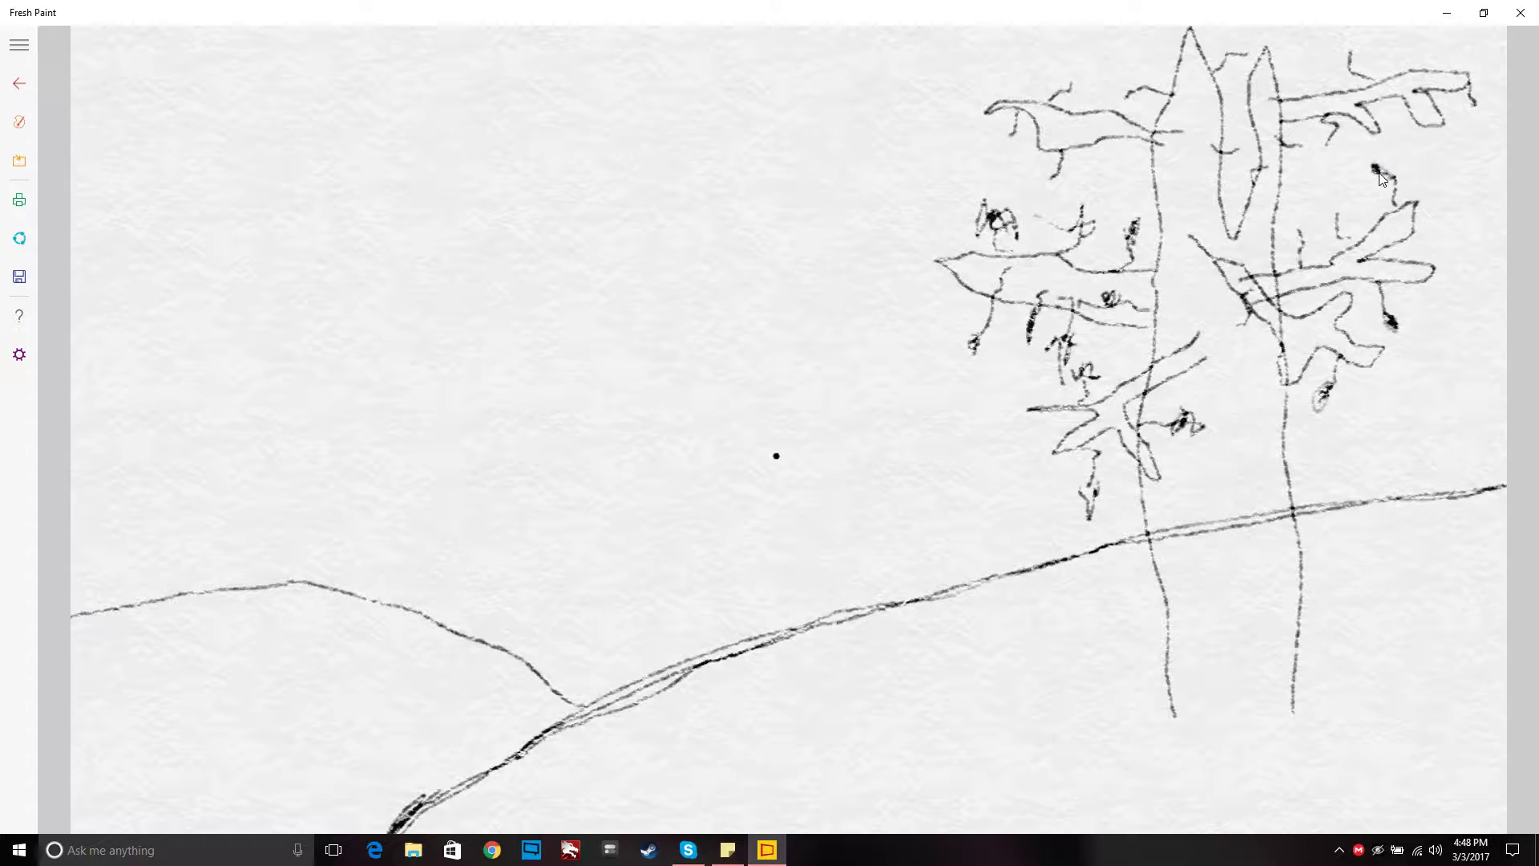
mouse_move(1334, 212)
mouse_down()
mouse_move(1333, 199)
mouse_move(1296, 234)
mouse_up()
Step: Scribble dark knots inside the trunk, near its top, on the upper-left branch and right tip
drag(1227, 152, 1240, 149)
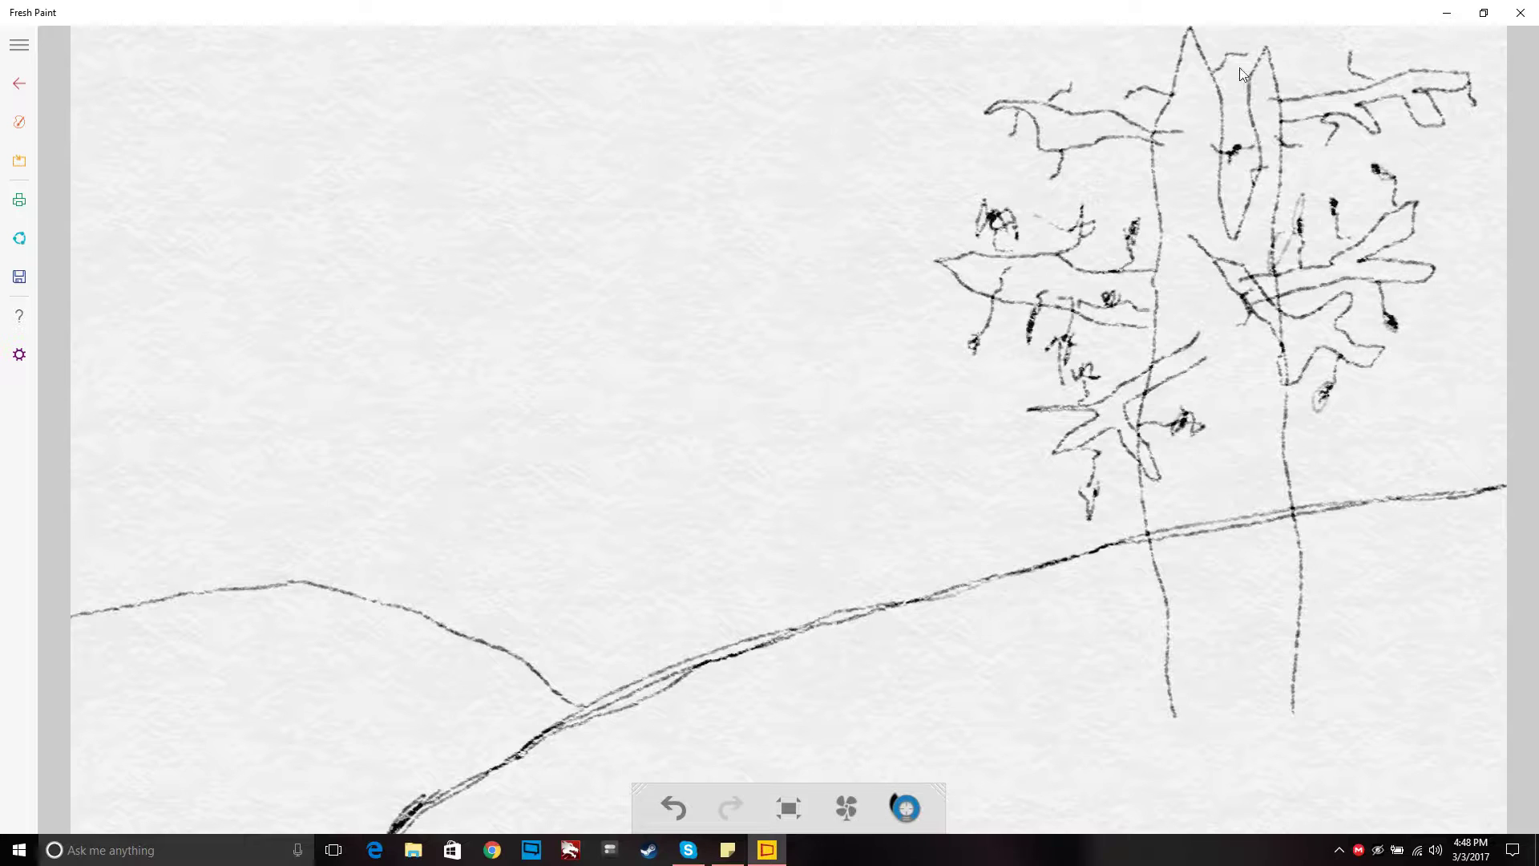
drag(1247, 52, 1239, 58)
mouse_move(1071, 89)
mouse_down()
mouse_move(1128, 100)
mouse_move(1111, 101)
mouse_up()
drag(1016, 146, 1012, 172)
drag(1013, 141, 1024, 186)
drag(1337, 141, 1324, 159)
drag(1479, 96, 1469, 124)
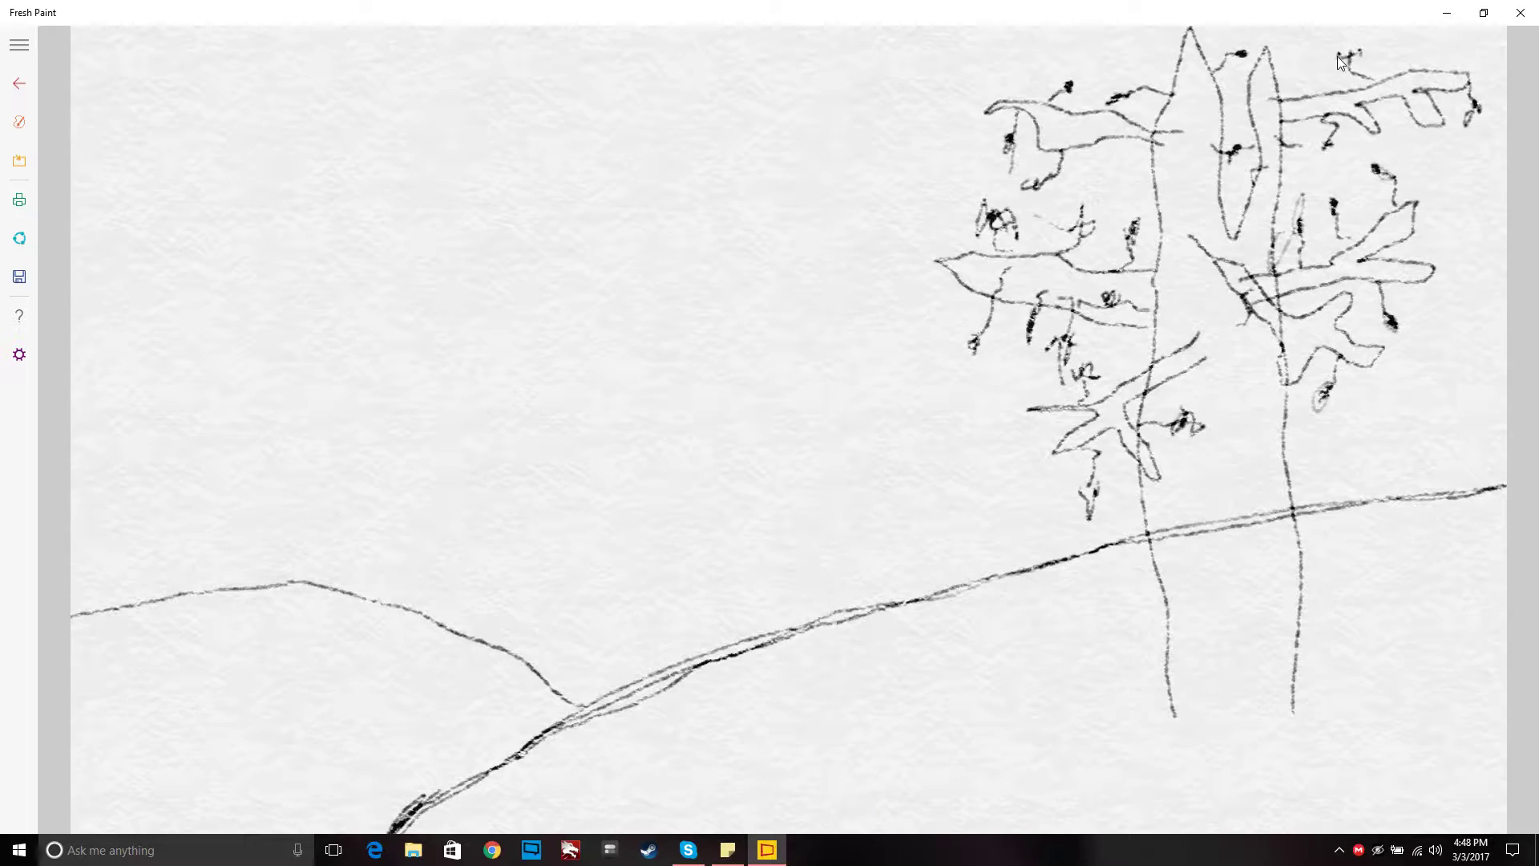
Step: Raise the pencil size to its maximum in Brushes, keeping black as the colour
click(19, 122)
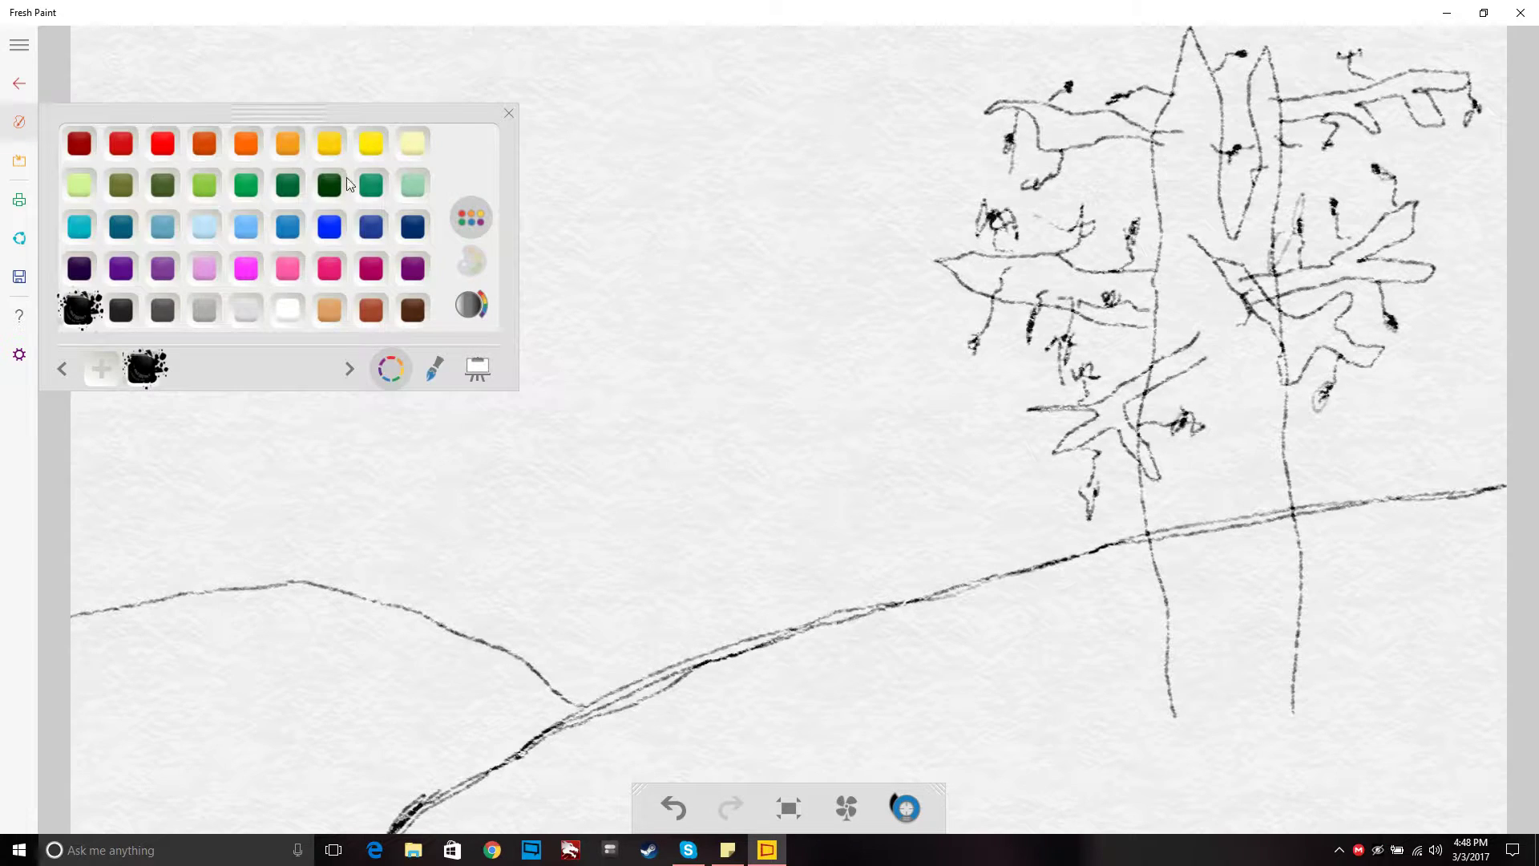
click(443, 373)
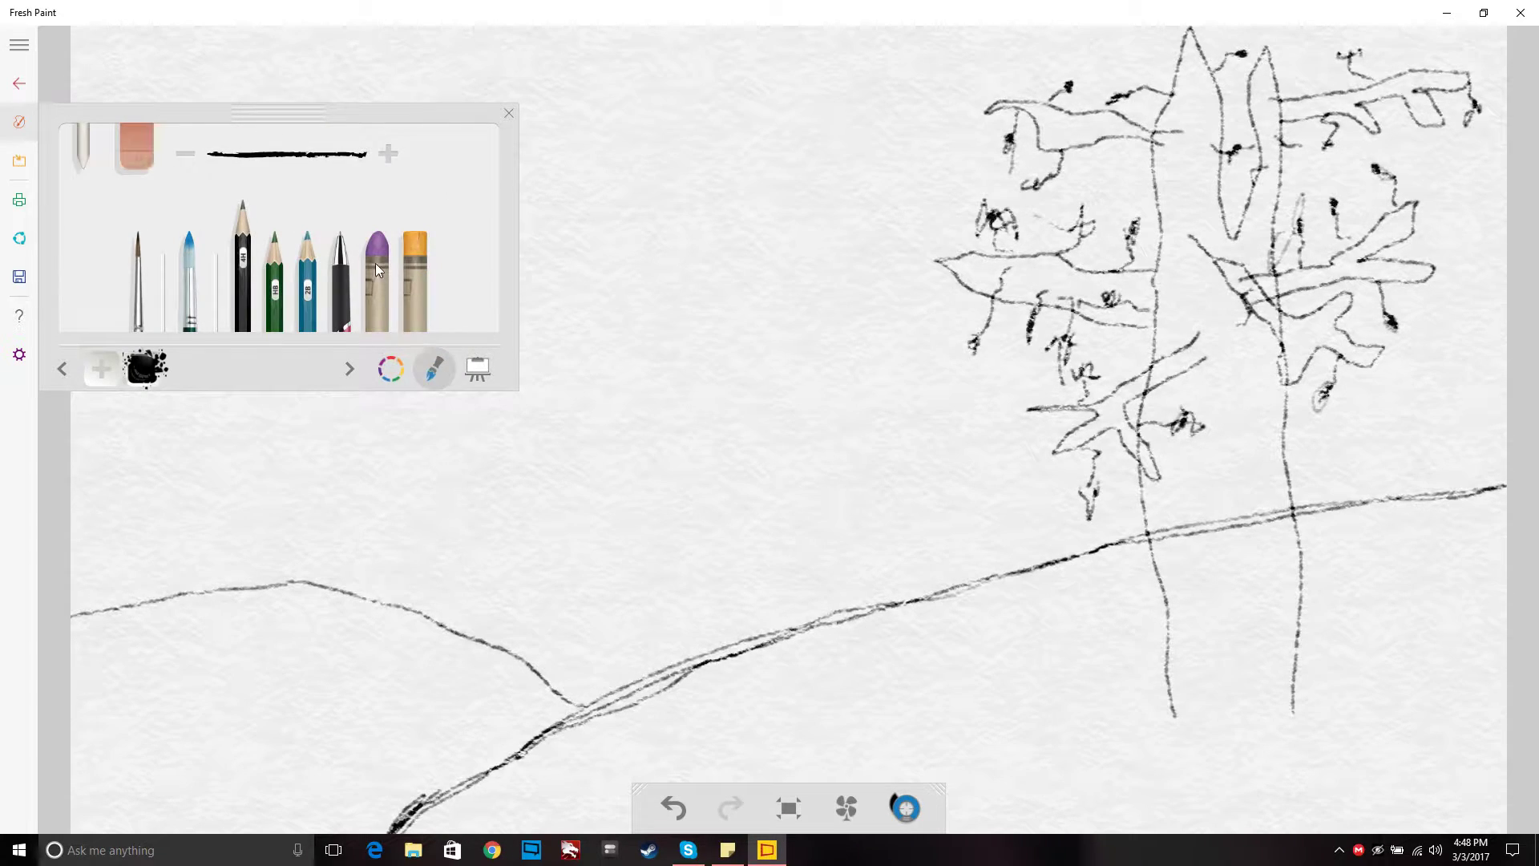
click(386, 157)
click(386, 157)
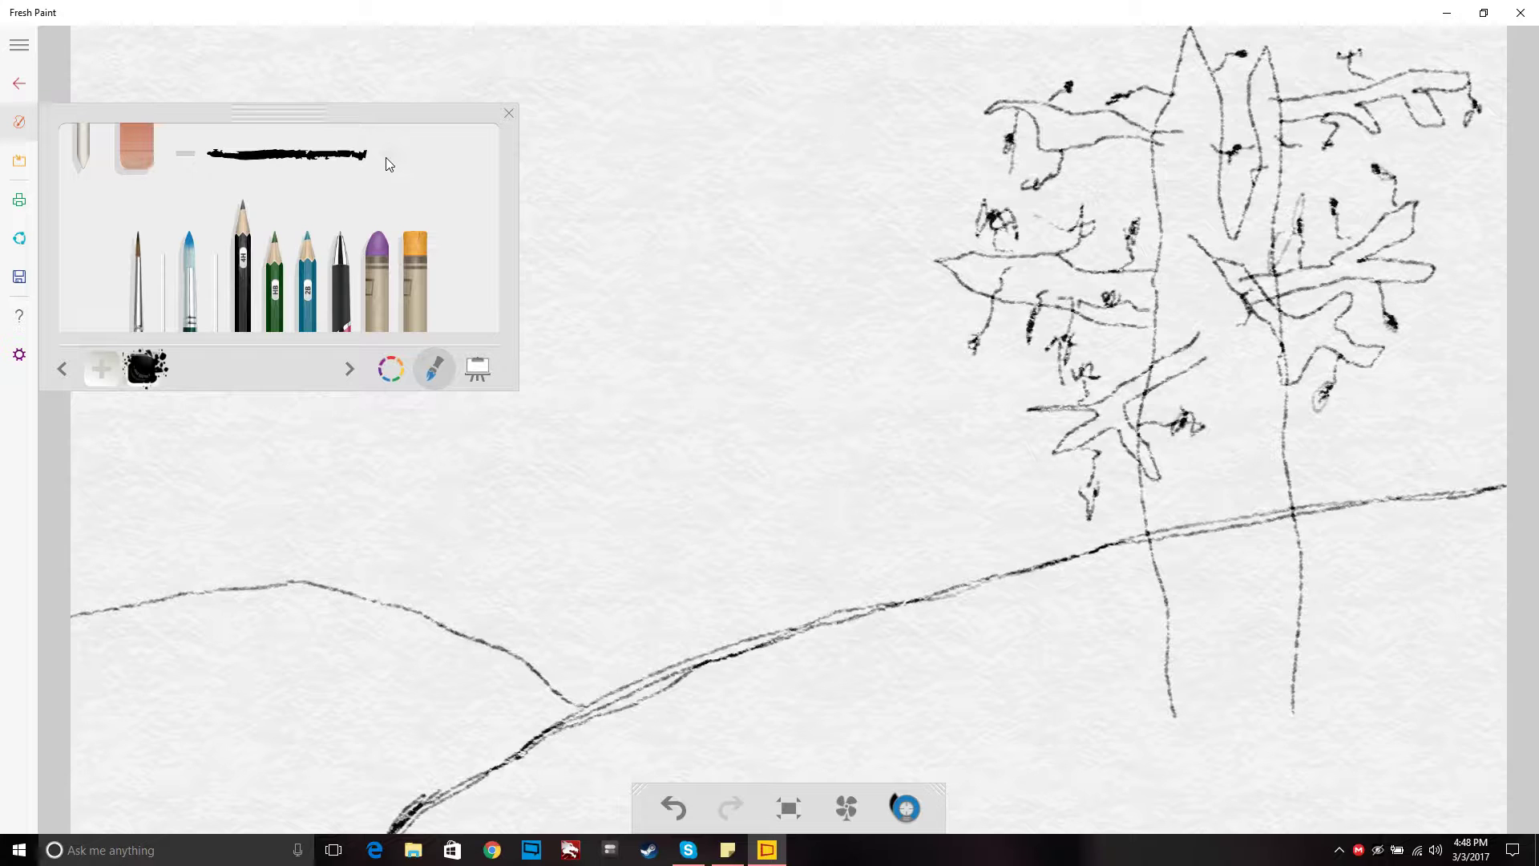
click(382, 362)
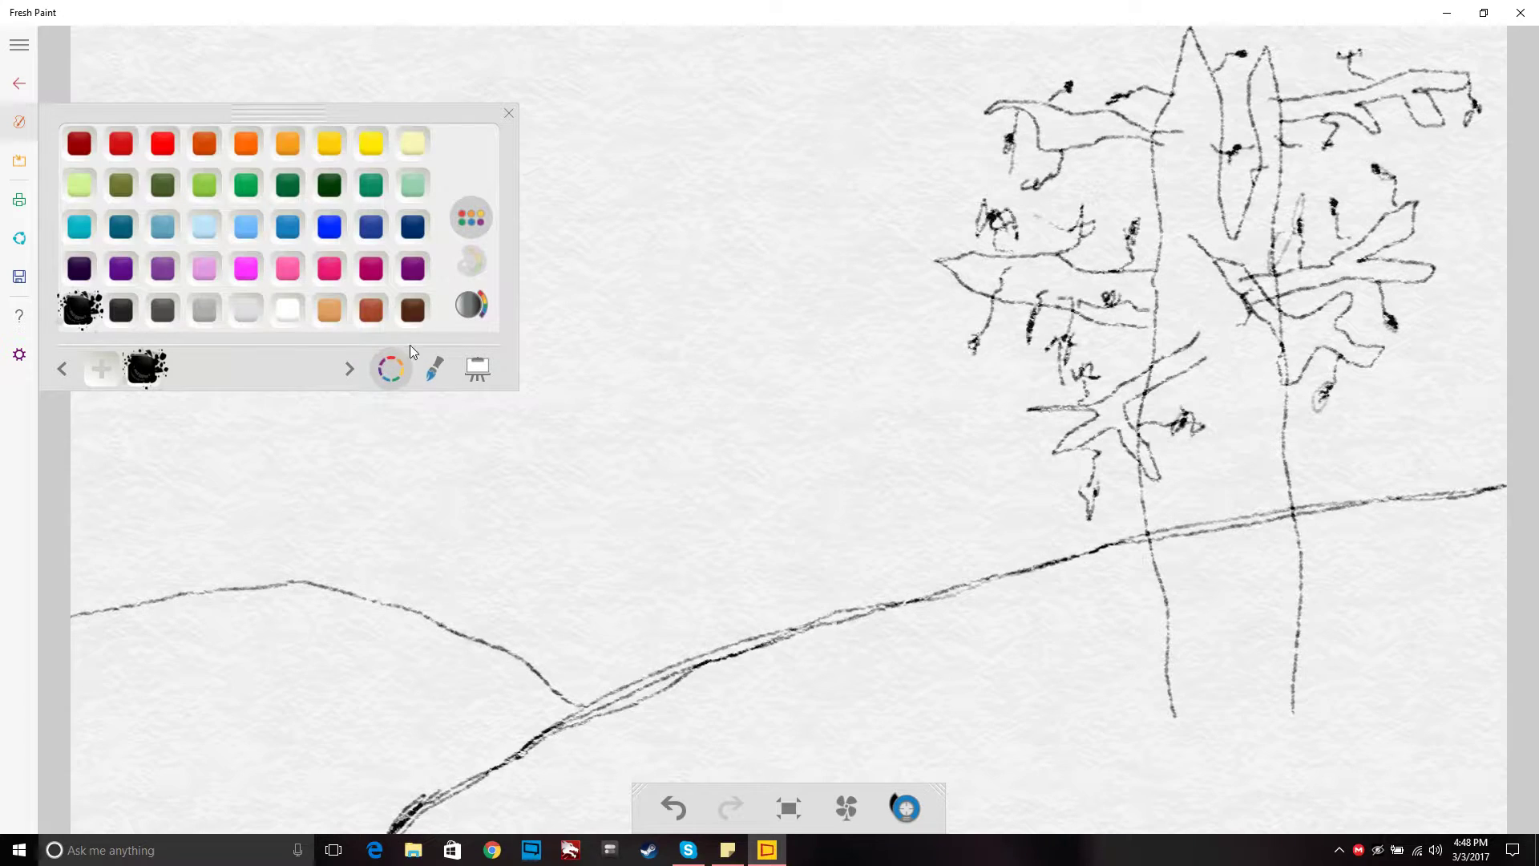
click(471, 306)
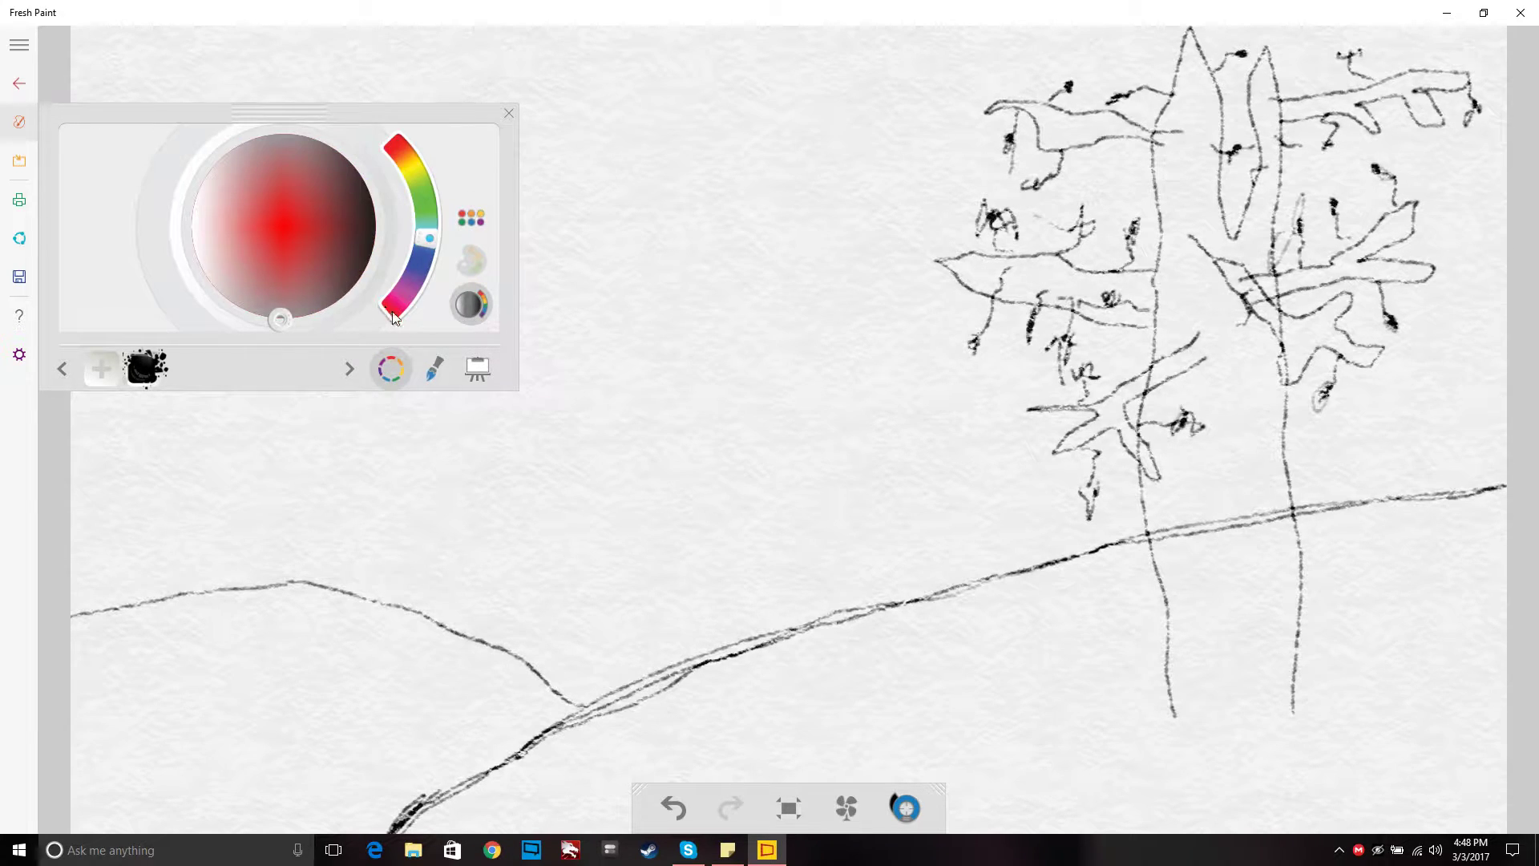
click(466, 218)
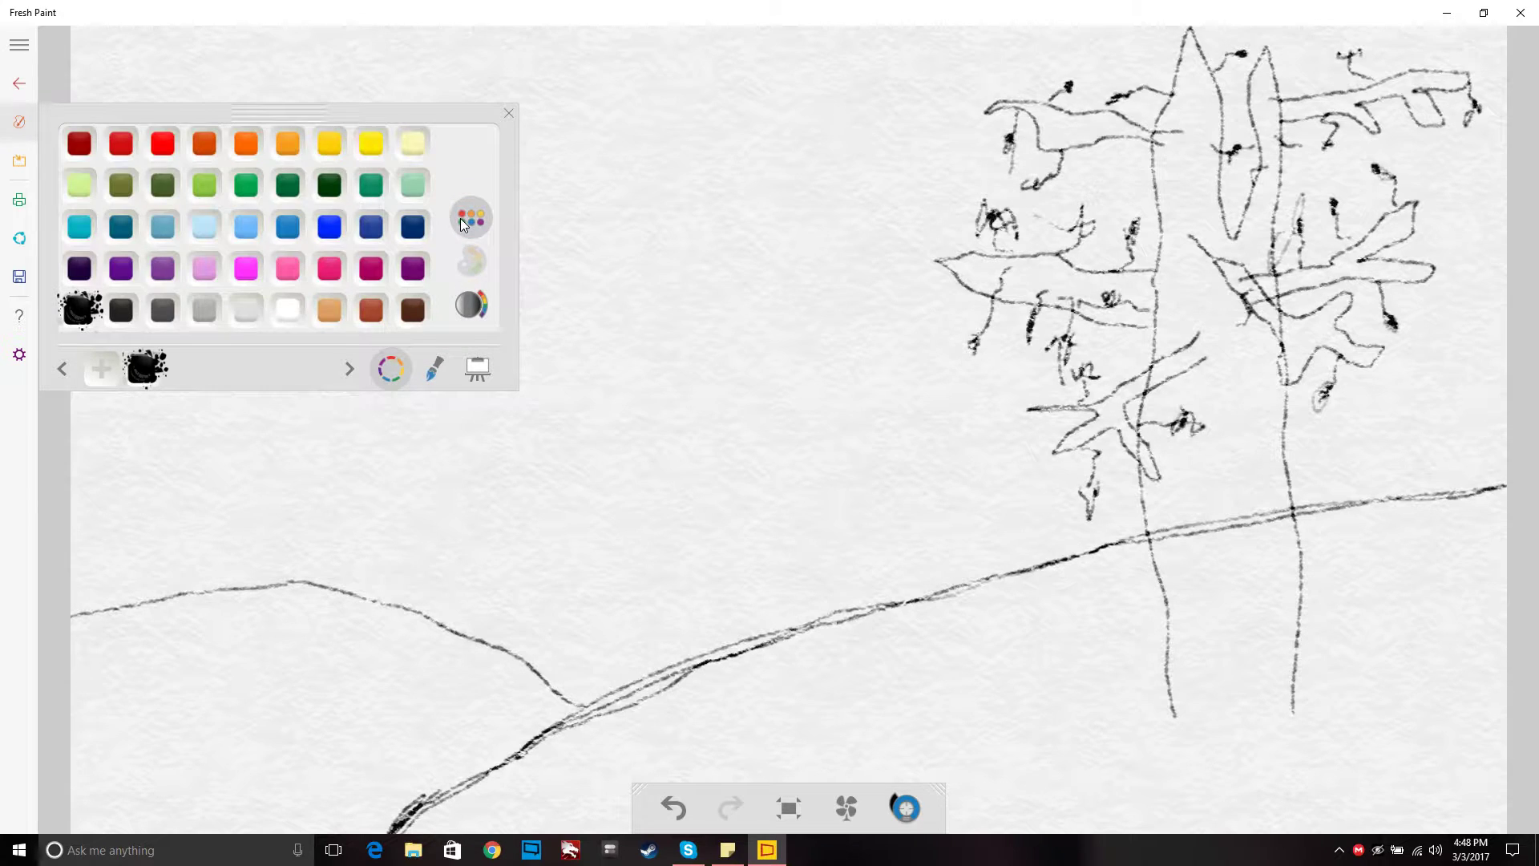
Step: Scribble thick pencil shading across the upper-left and lower parts of the tree crown
click(523, 83)
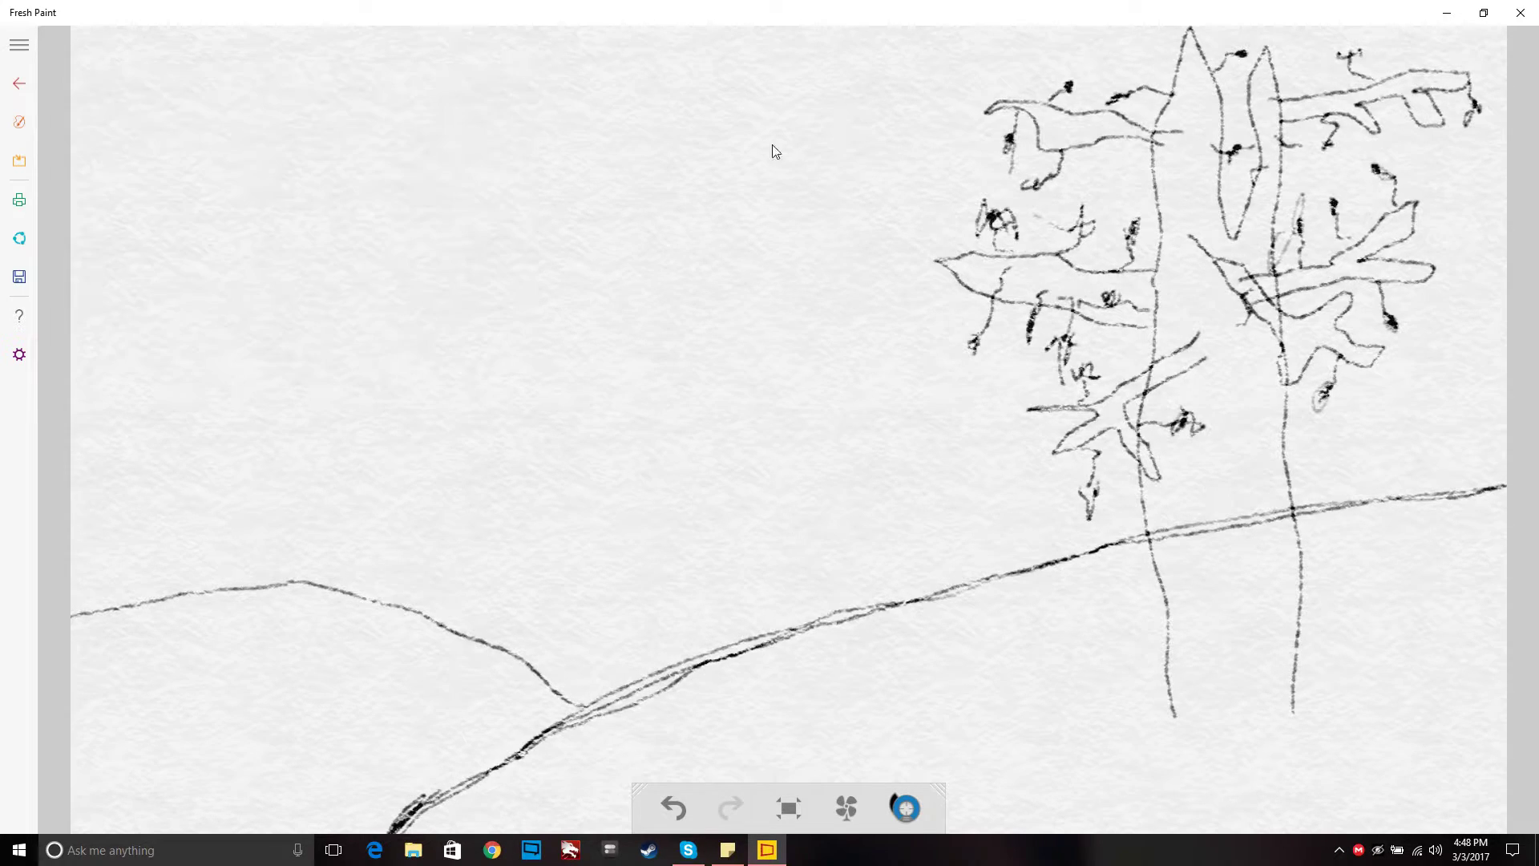
mouse_move(1008, 98)
mouse_down()
mouse_move(978, 219)
mouse_move(911, 255)
mouse_move(1003, 205)
mouse_move(1002, 352)
mouse_move(1108, 113)
mouse_move(1034, 216)
mouse_move(1088, 156)
mouse_move(1066, 502)
mouse_move(1095, 456)
mouse_move(1094, 567)
mouse_move(1213, 417)
mouse_move(1136, 474)
mouse_move(1118, 442)
mouse_move(1201, 269)
mouse_move(1352, 124)
mouse_move(1268, 222)
mouse_move(1220, 366)
mouse_move(1244, 397)
mouse_move(1295, 207)
mouse_move(1310, 337)
mouse_move(1334, 327)
mouse_move(1404, 162)
mouse_move(1376, 218)
mouse_move(1352, 120)
mouse_move(1290, 168)
mouse_move(1236, 89)
mouse_move(1169, 90)
mouse_move(1110, 139)
mouse_move(1035, 258)
mouse_move(1183, 254)
mouse_move(1205, 133)
mouse_move(1174, 237)
mouse_up()
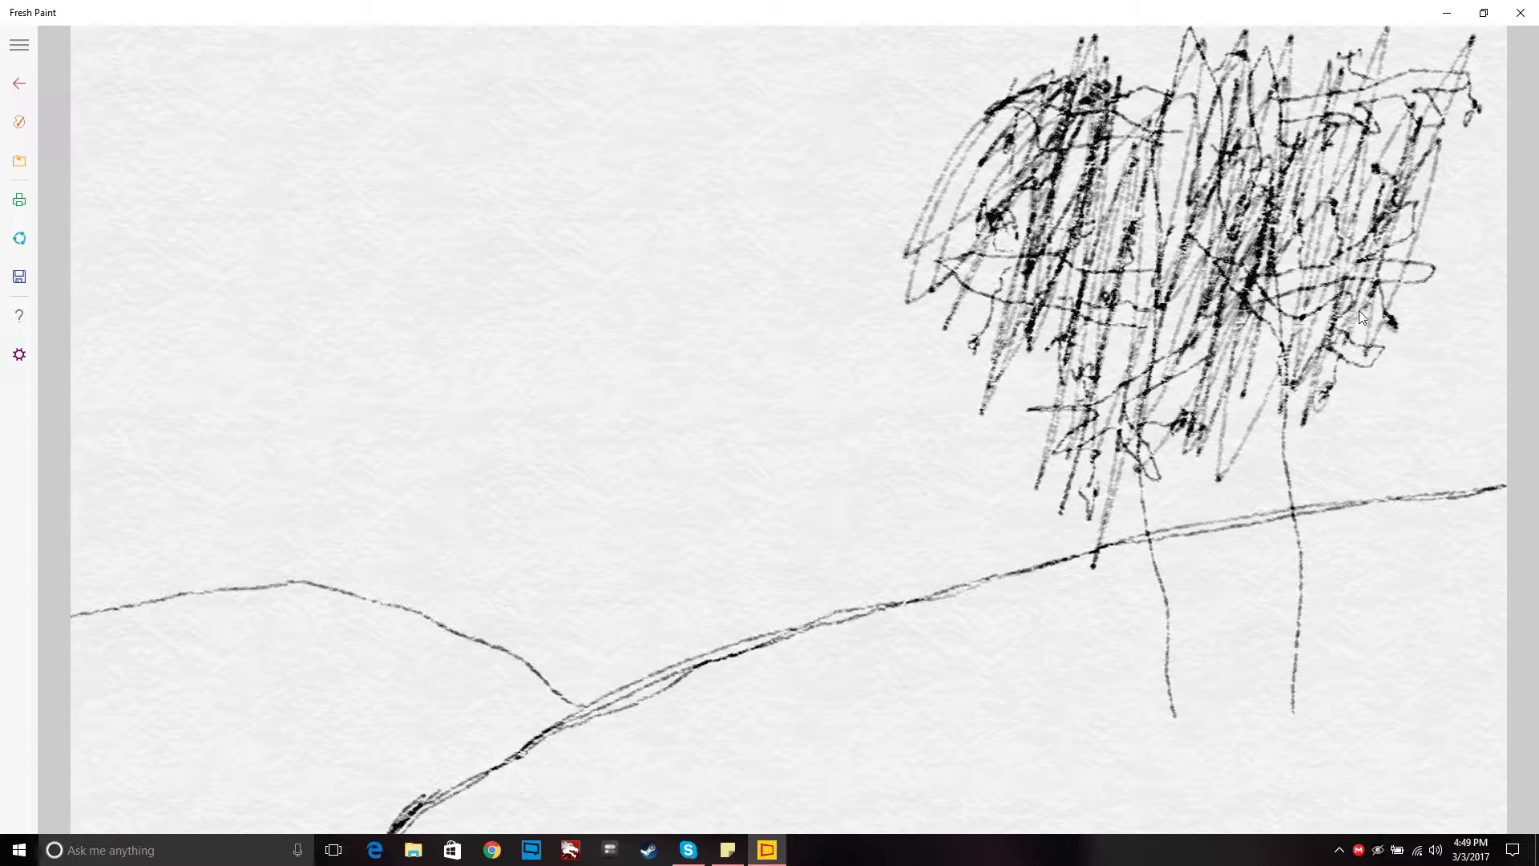
mouse_move(1039, 416)
mouse_down()
mouse_move(1088, 431)
mouse_move(1111, 375)
mouse_move(1025, 360)
mouse_move(1320, 383)
mouse_move(1111, 330)
mouse_move(1045, 293)
mouse_move(1206, 282)
mouse_move(908, 221)
mouse_move(1257, 301)
mouse_move(1474, 290)
mouse_move(1101, 226)
mouse_move(1124, 197)
mouse_move(1105, 160)
mouse_move(1275, 139)
mouse_move(1346, 98)
mouse_up()
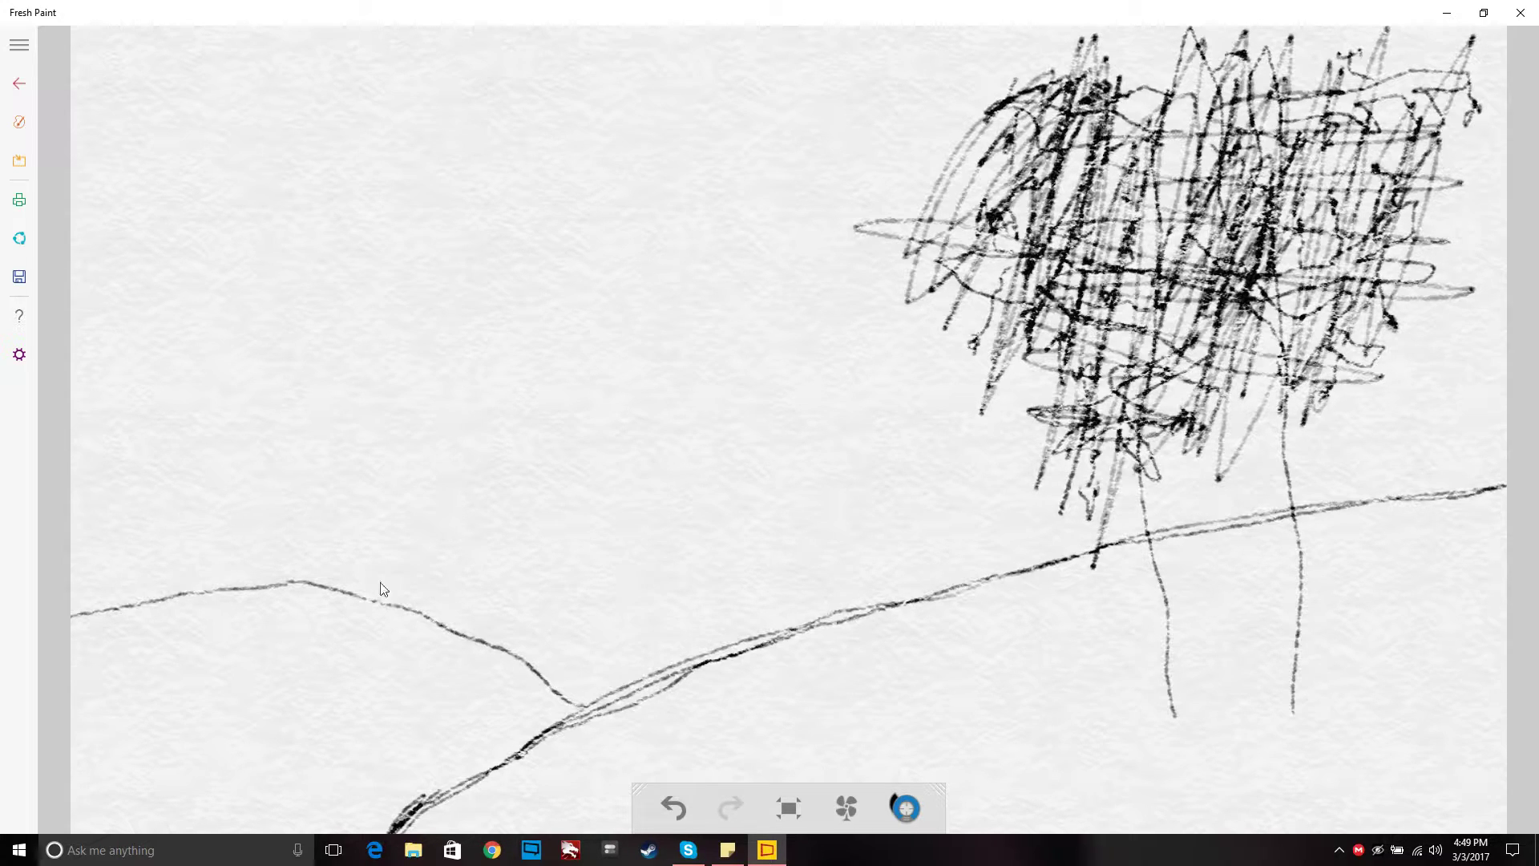
Step: Erase the hill line between the two trunks and switch back to the fine black 4H pencil
click(19, 122)
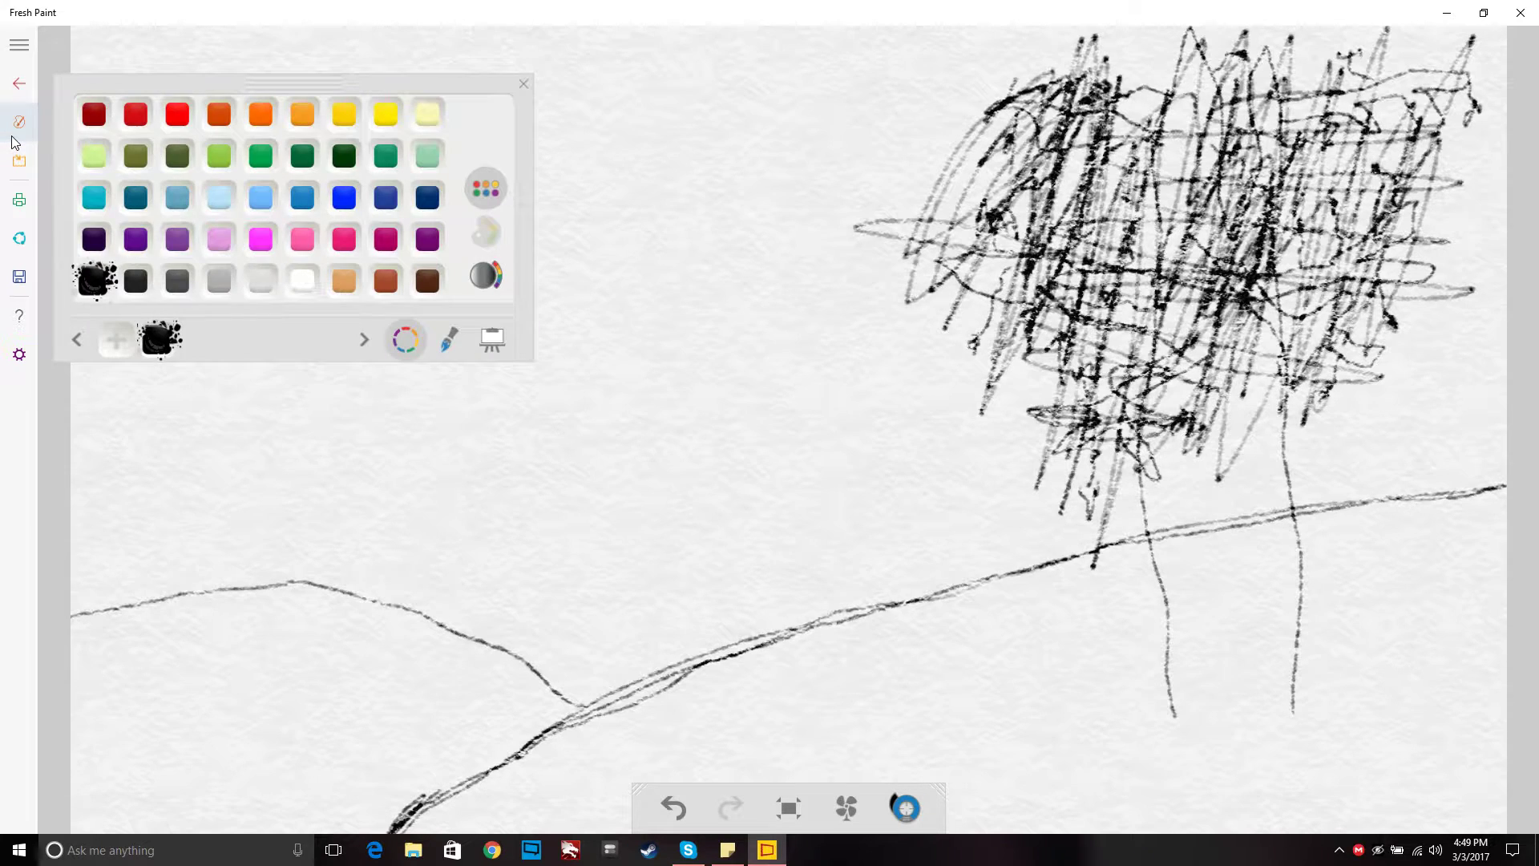
click(440, 345)
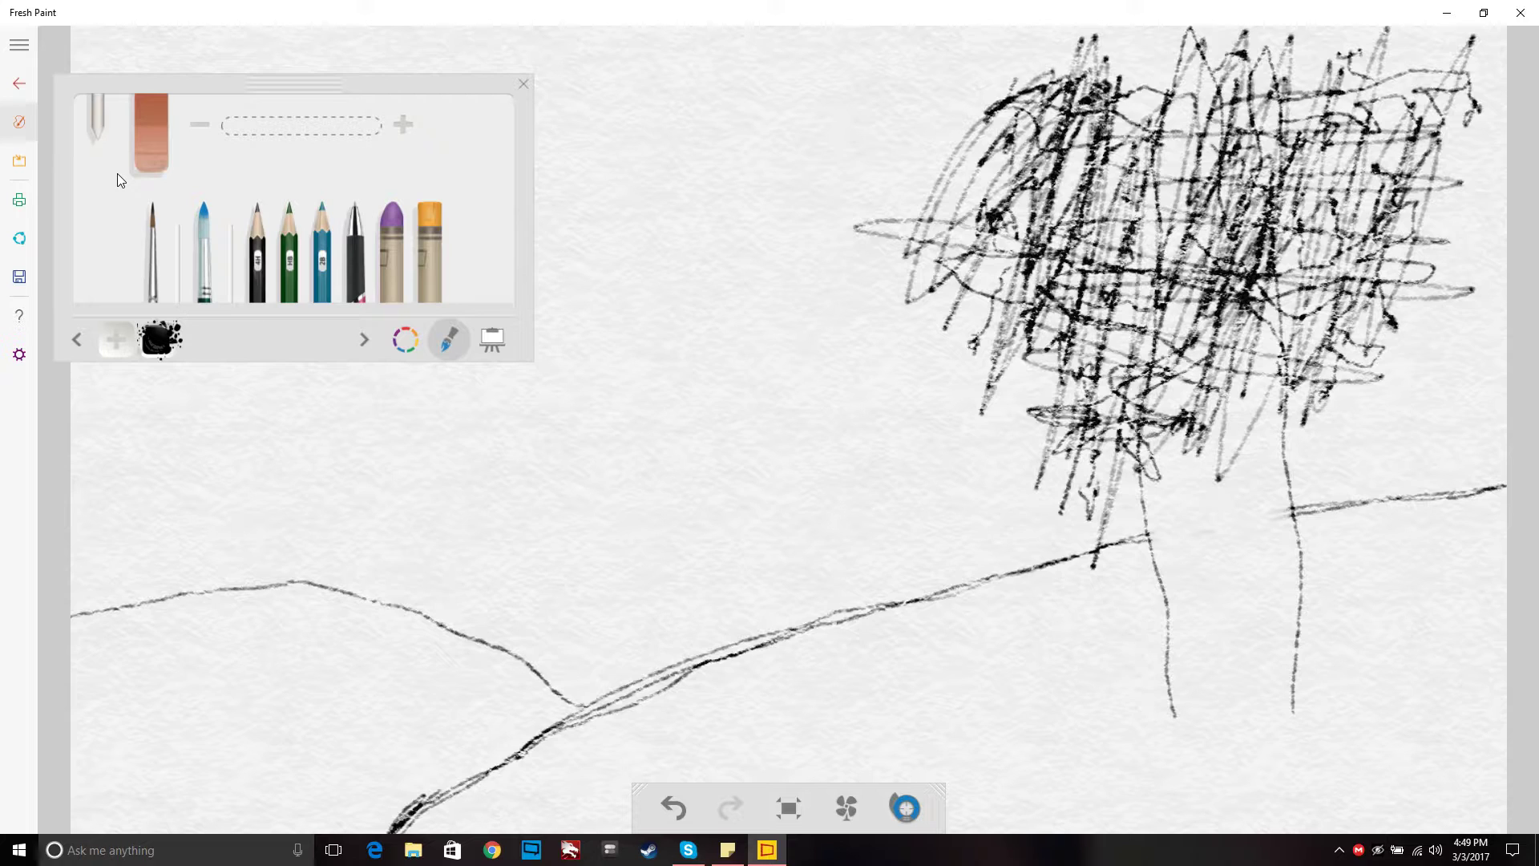
click(261, 207)
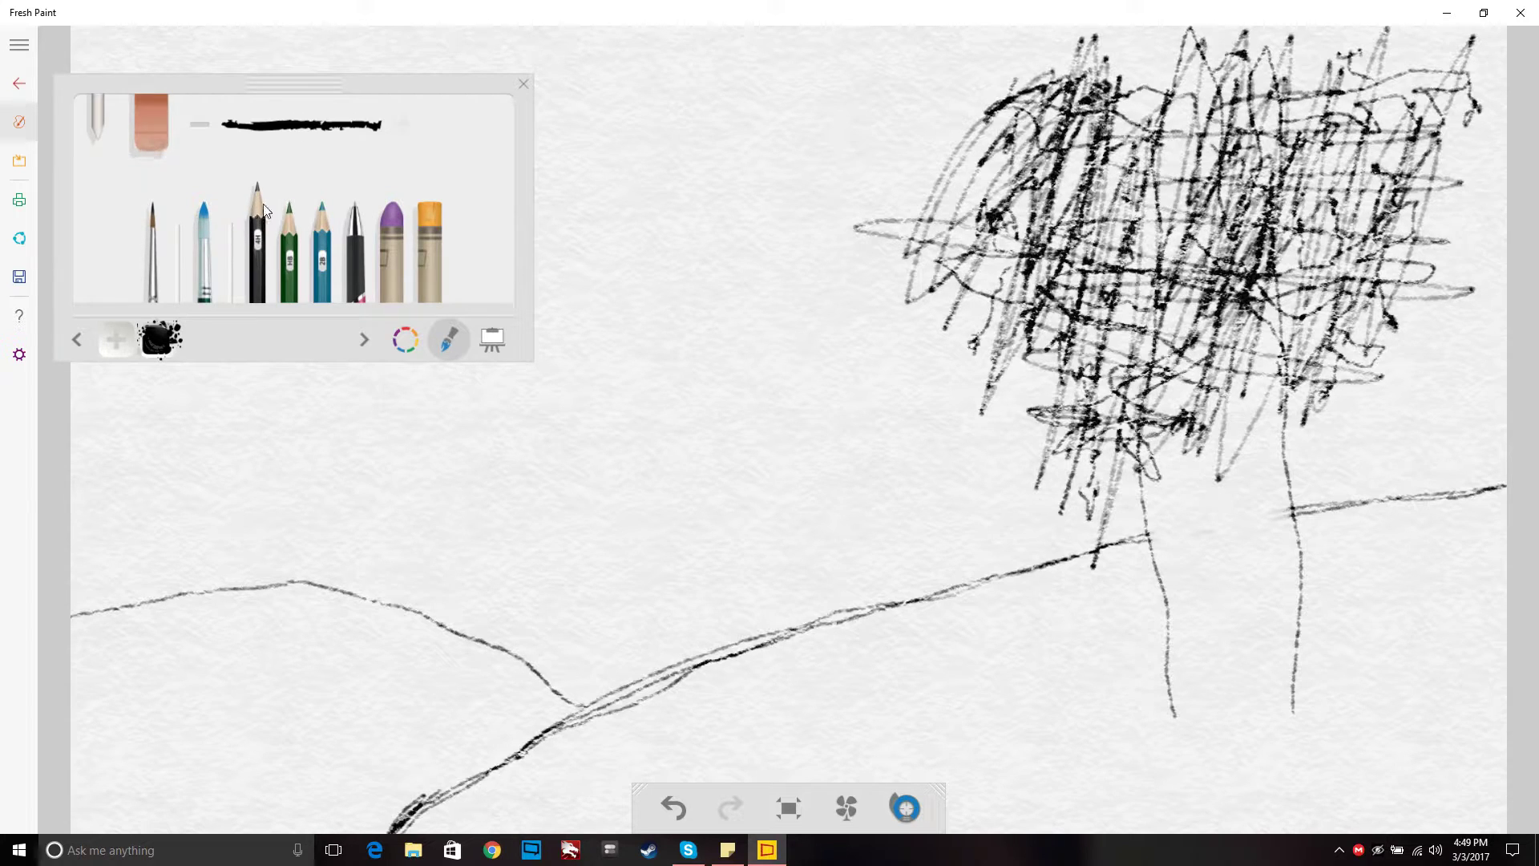
click(521, 83)
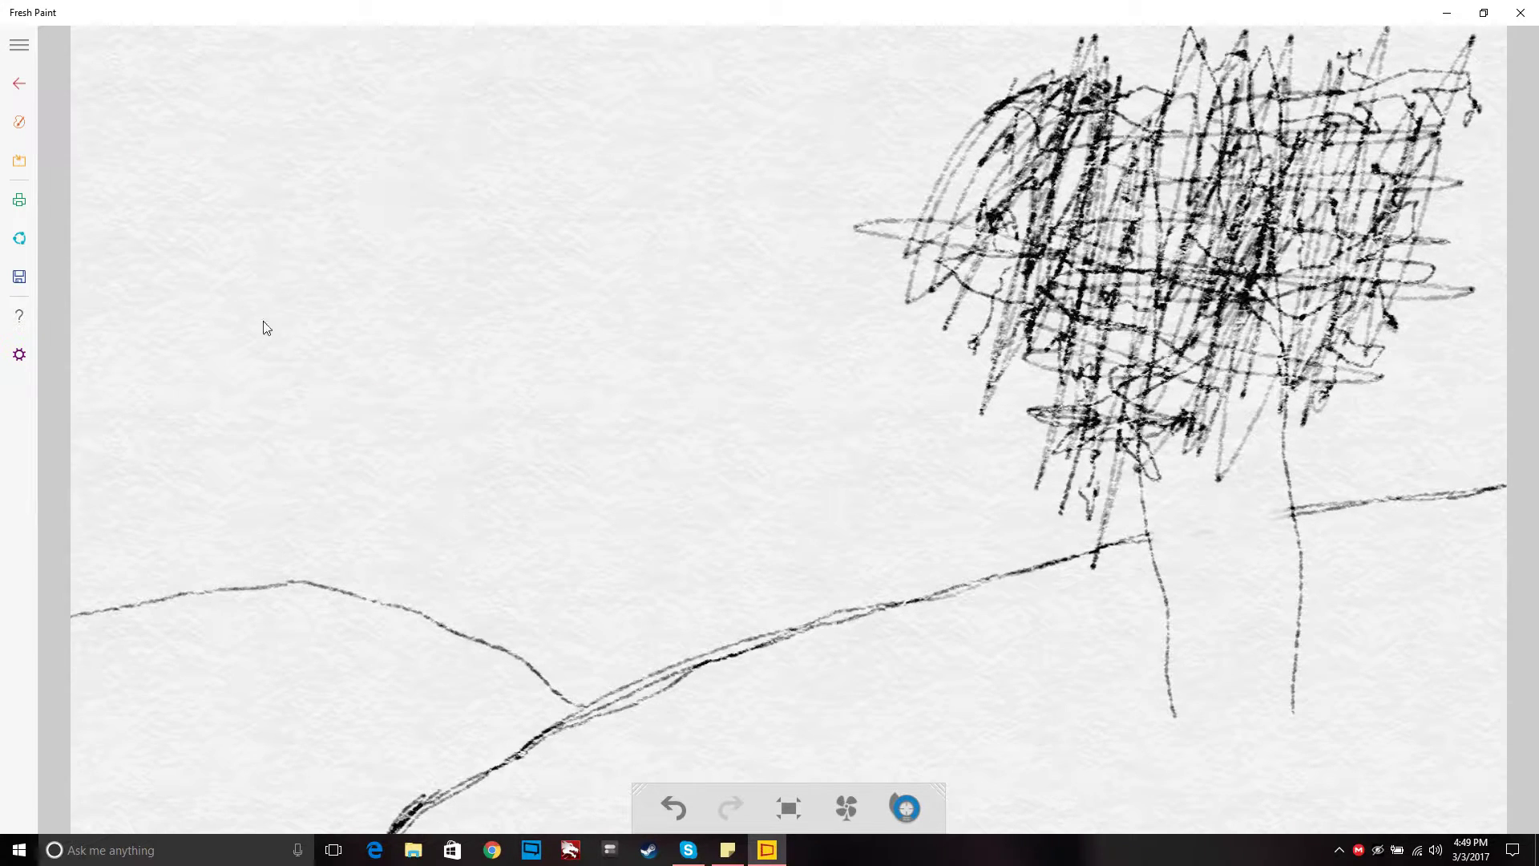
Step: Draw a zigzag ridge with peaks and dips from the left edge, behind the tree, to the right edge
drag(74, 433, 84, 428)
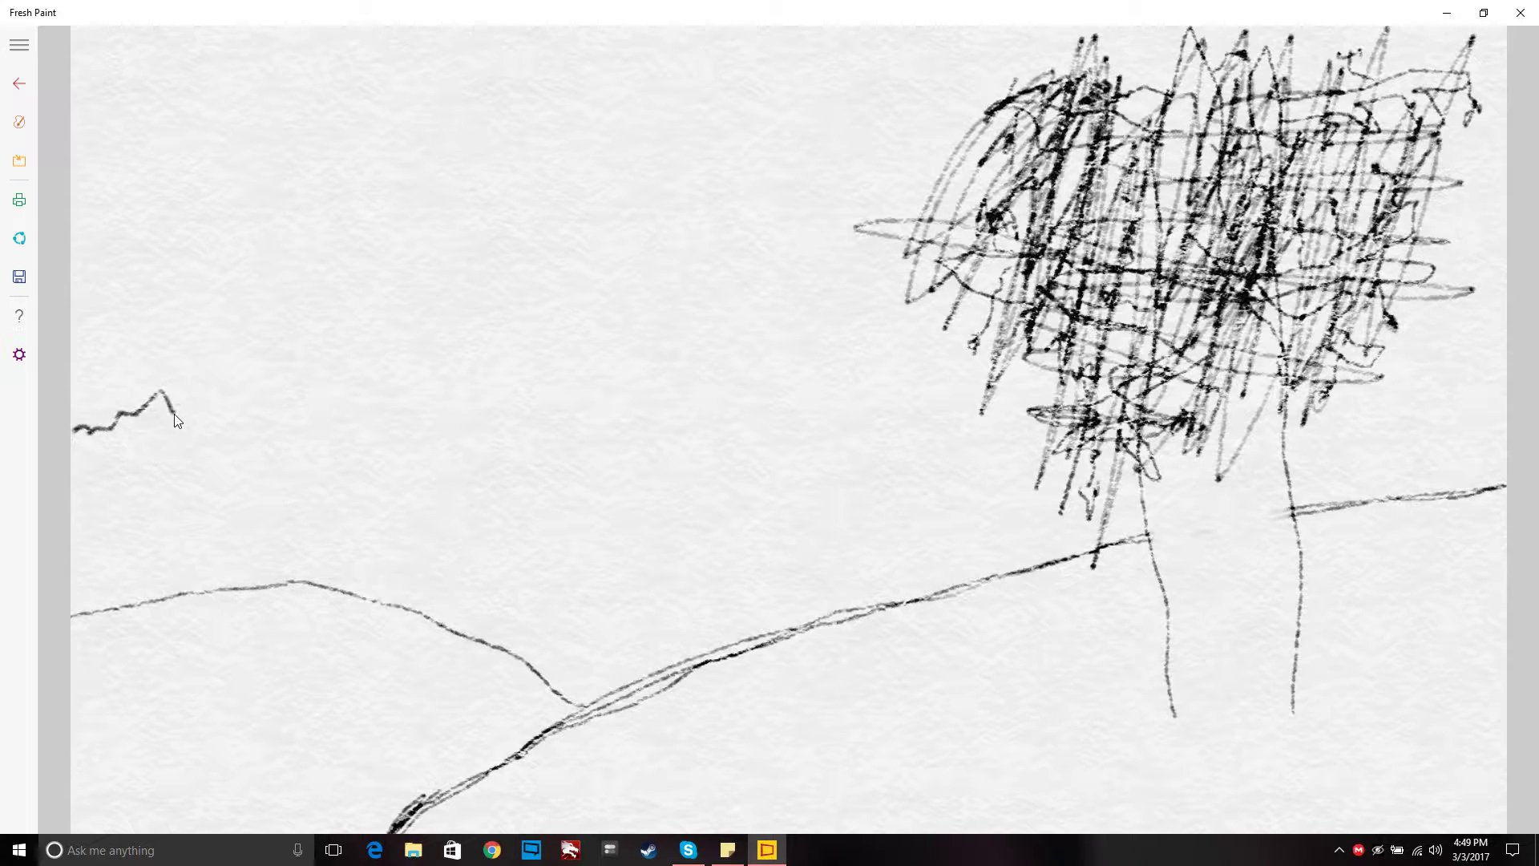
mouse_move(222, 394)
mouse_down()
mouse_move(244, 372)
mouse_move(276, 377)
mouse_up()
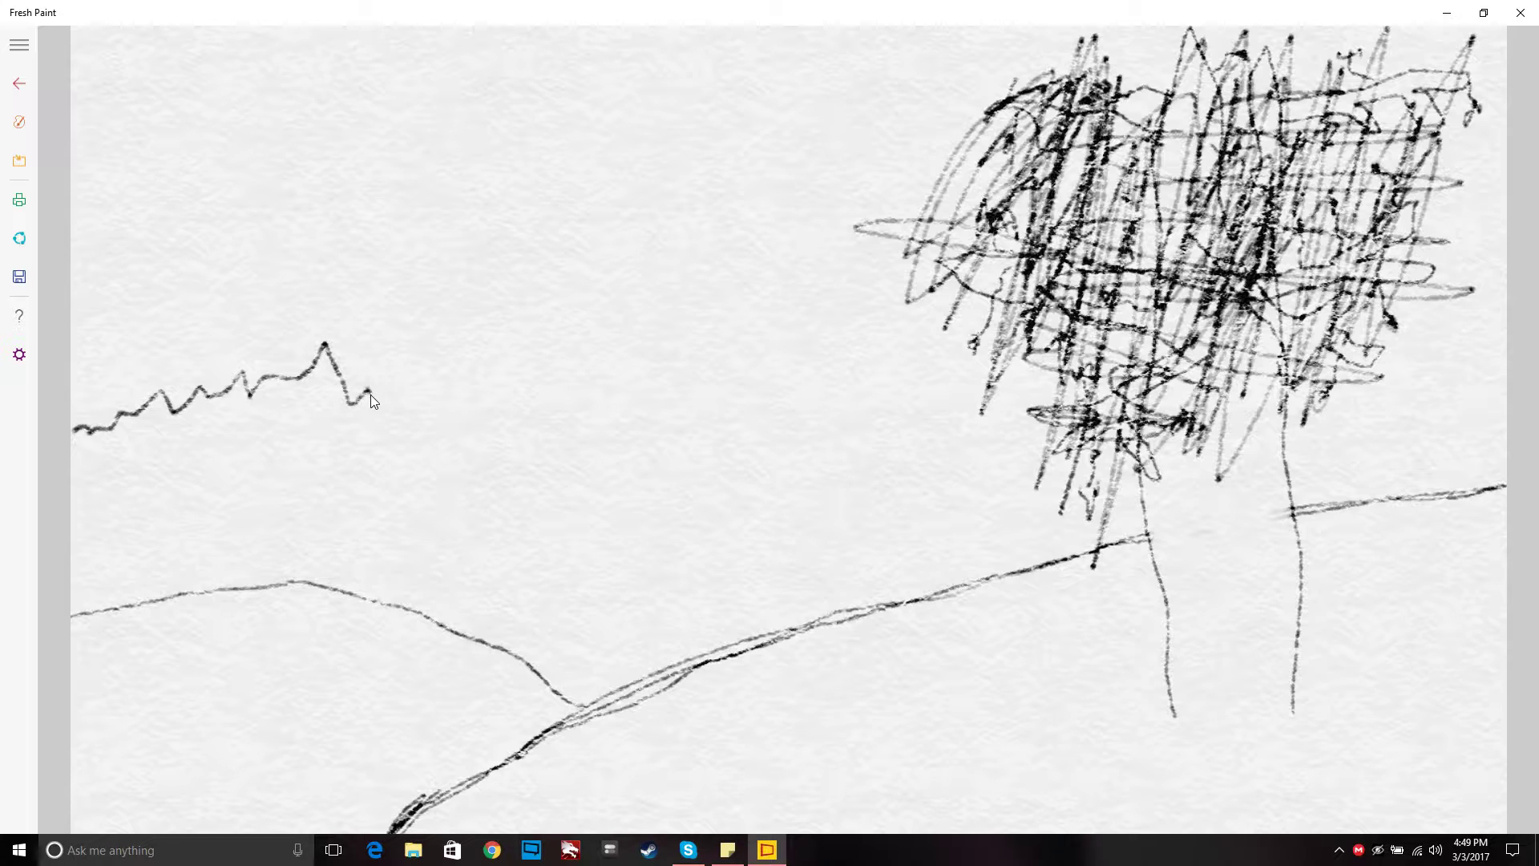
drag(415, 362, 430, 353)
mouse_move(485, 361)
mouse_down()
mouse_move(521, 371)
mouse_move(558, 346)
mouse_move(657, 371)
mouse_up()
mouse_move(751, 352)
mouse_down()
mouse_move(778, 335)
mouse_move(826, 356)
mouse_move(867, 412)
mouse_move(897, 407)
mouse_up()
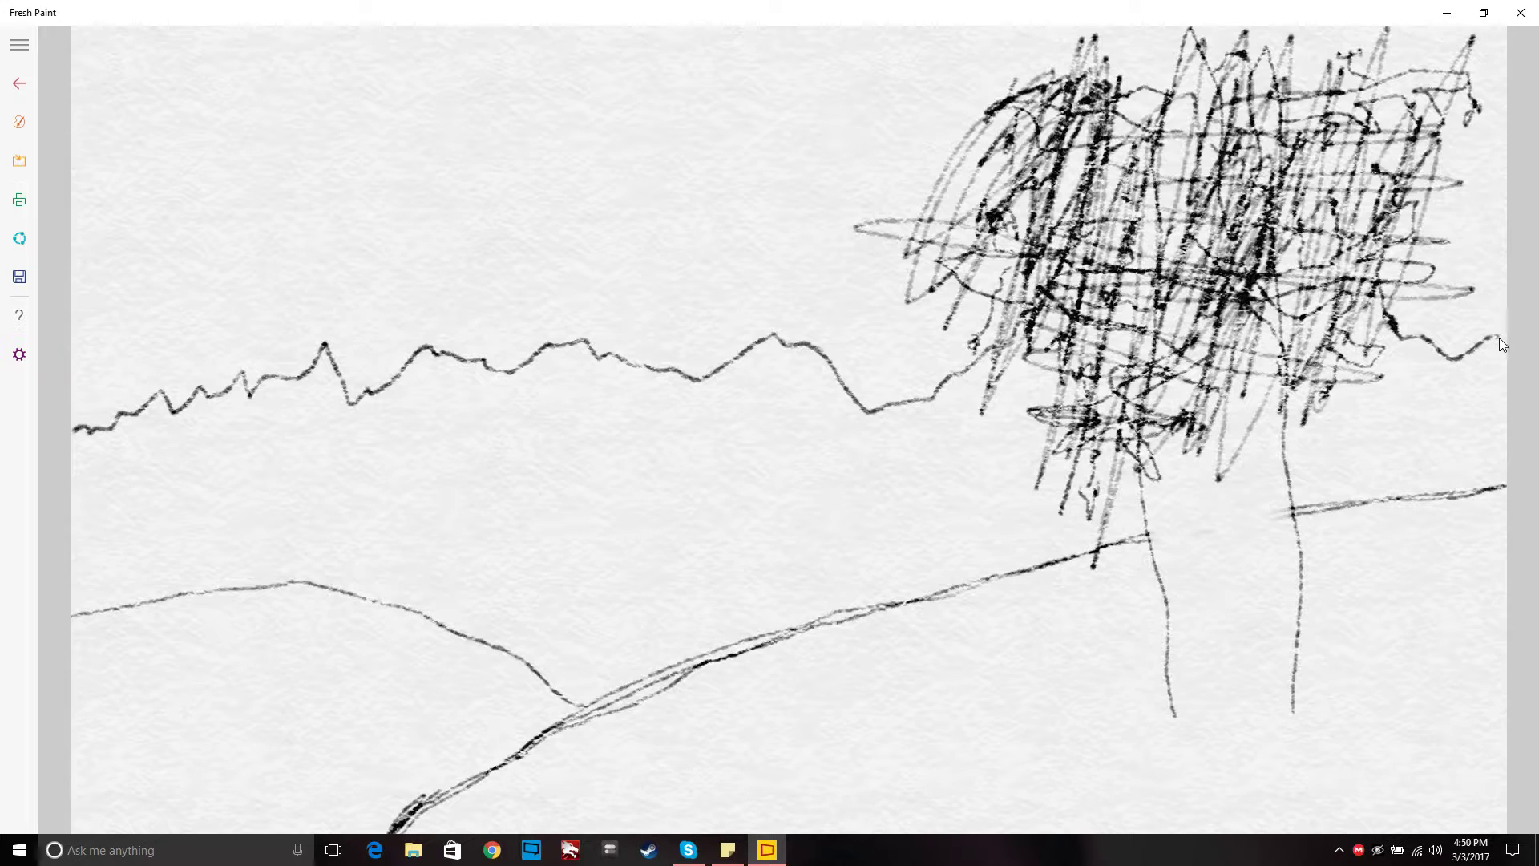
drag(1499, 339, 1512, 342)
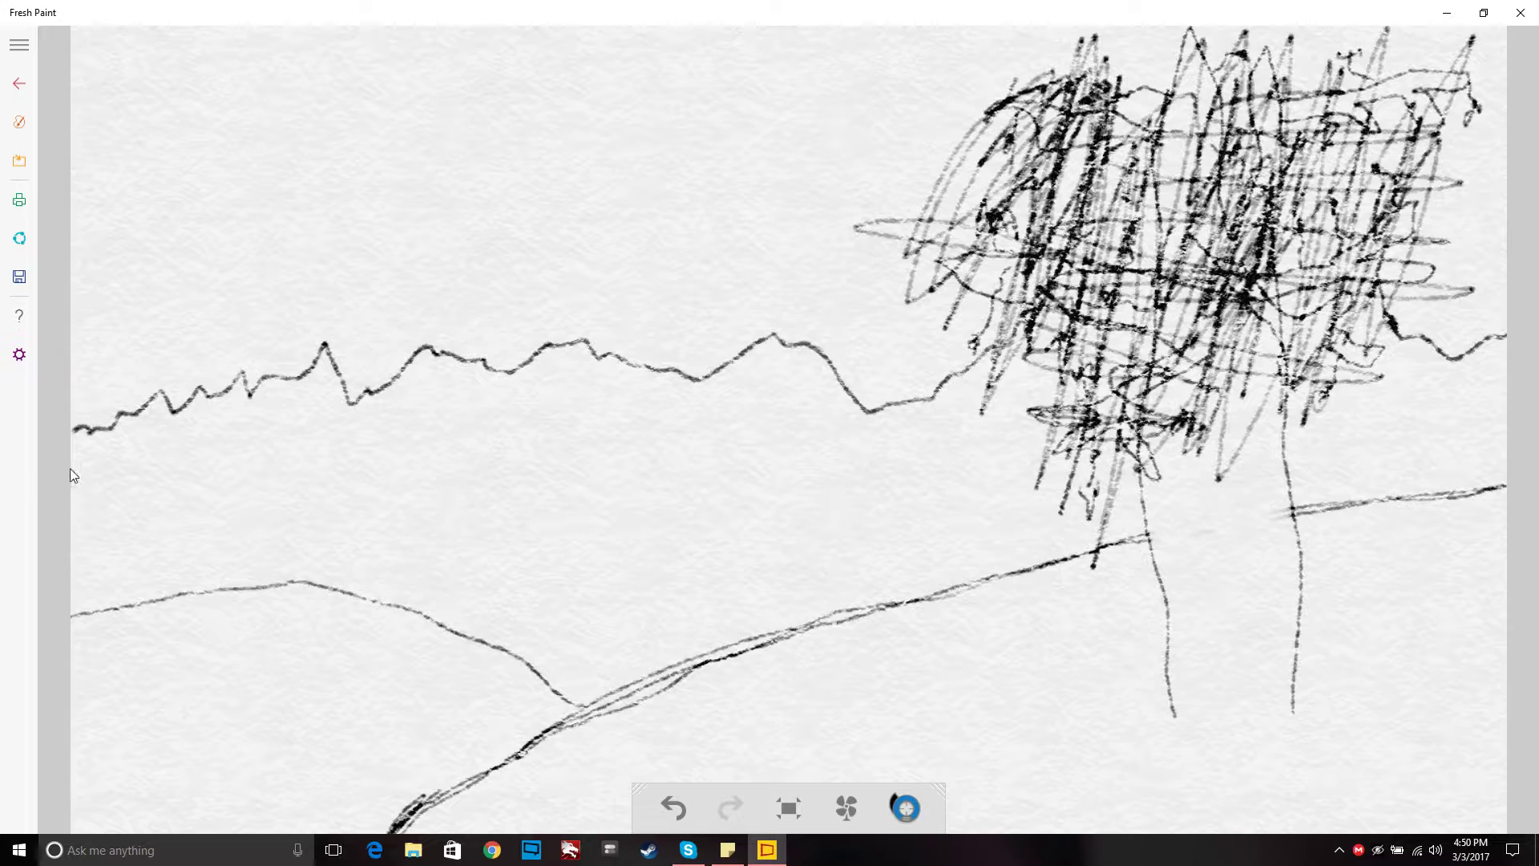
Step: Sketch loose horizontal pencil hill lines below the ridge across the left middle ground
drag(73, 447, 353, 467)
drag(147, 474, 533, 473)
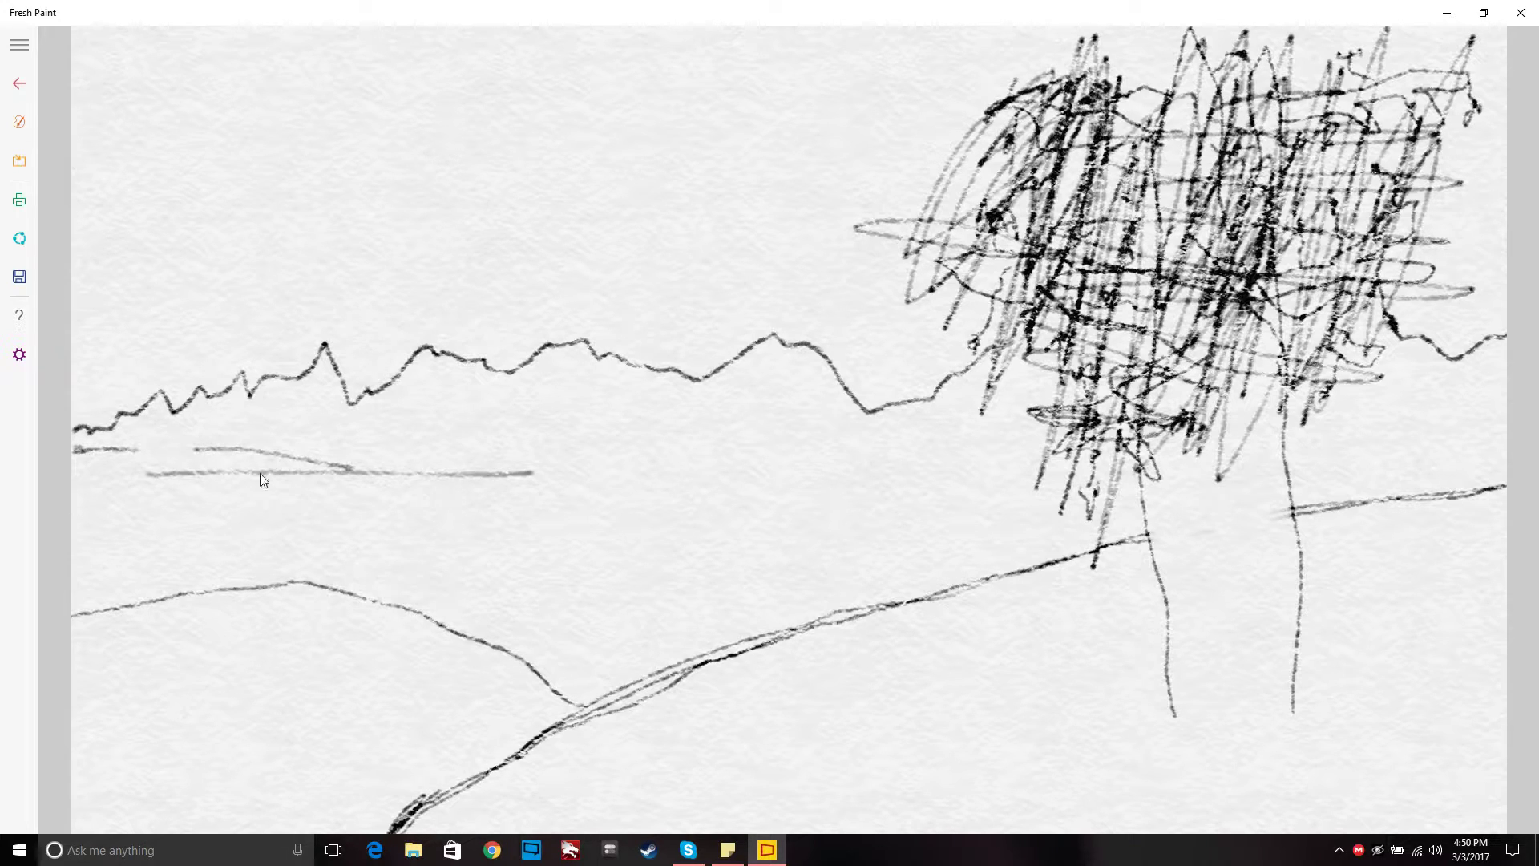
mouse_move(260, 471)
mouse_down()
mouse_move(562, 467)
mouse_move(694, 423)
mouse_up()
drag(406, 469, 711, 486)
drag(397, 533, 767, 534)
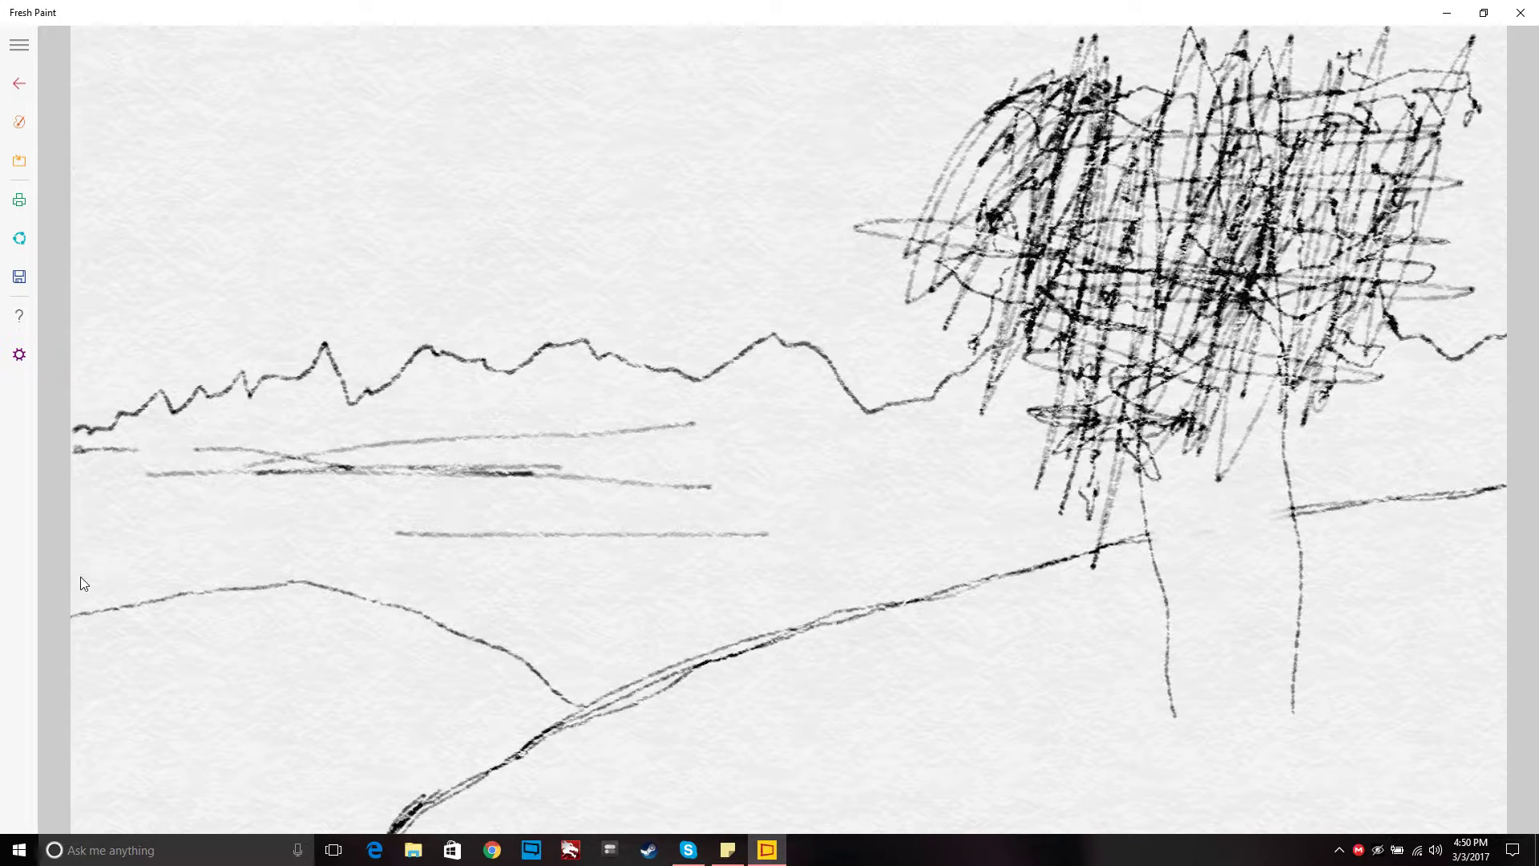
drag(278, 551, 112, 546)
drag(276, 551, 653, 552)
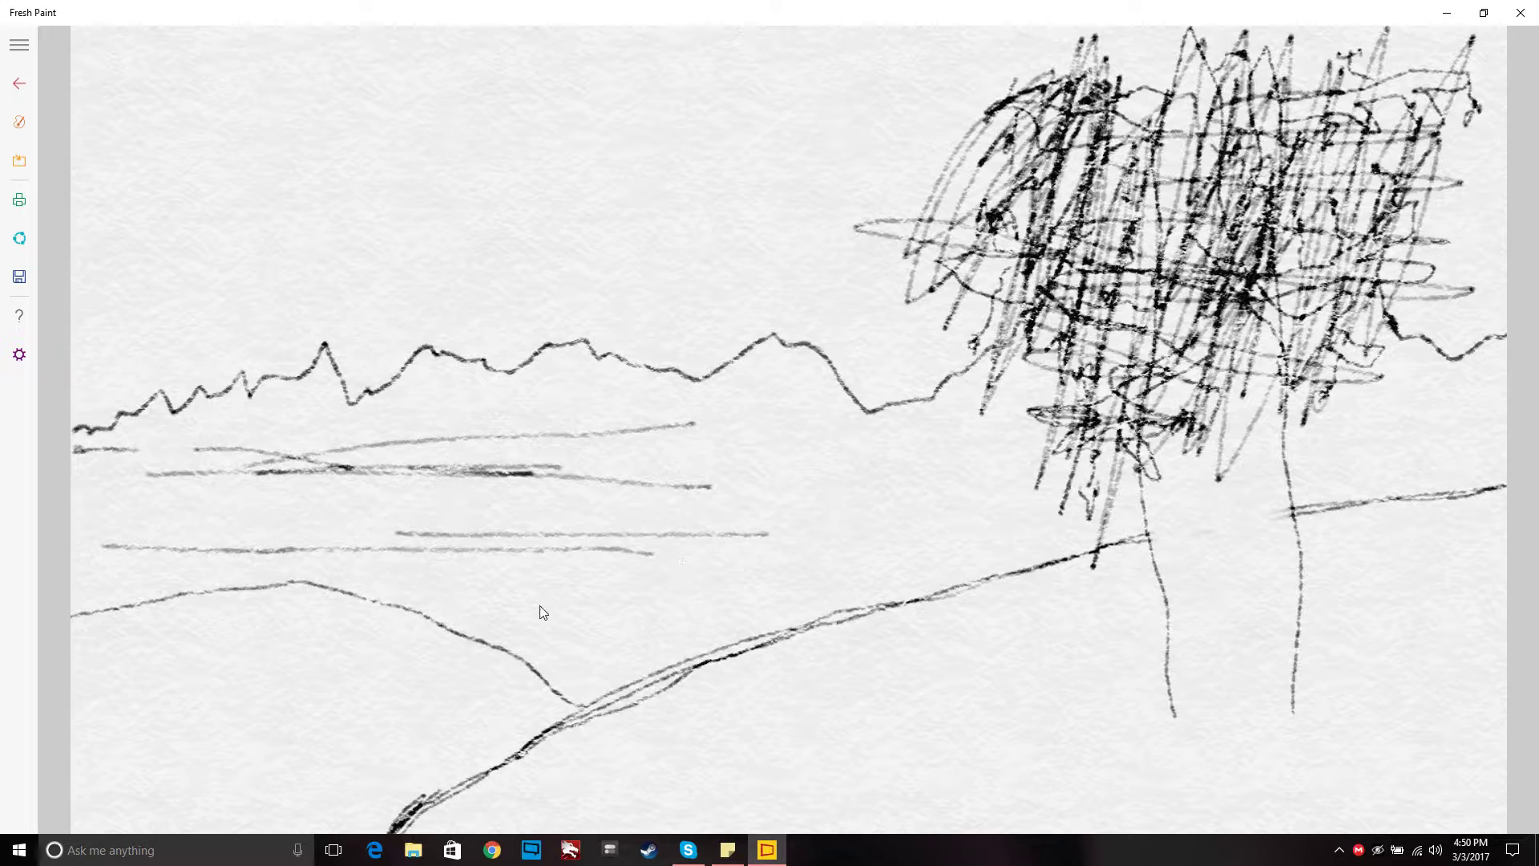
Step: Add arcing and slanting hill strokes through the middle distance
drag(539, 603, 727, 546)
drag(1058, 533, 936, 507)
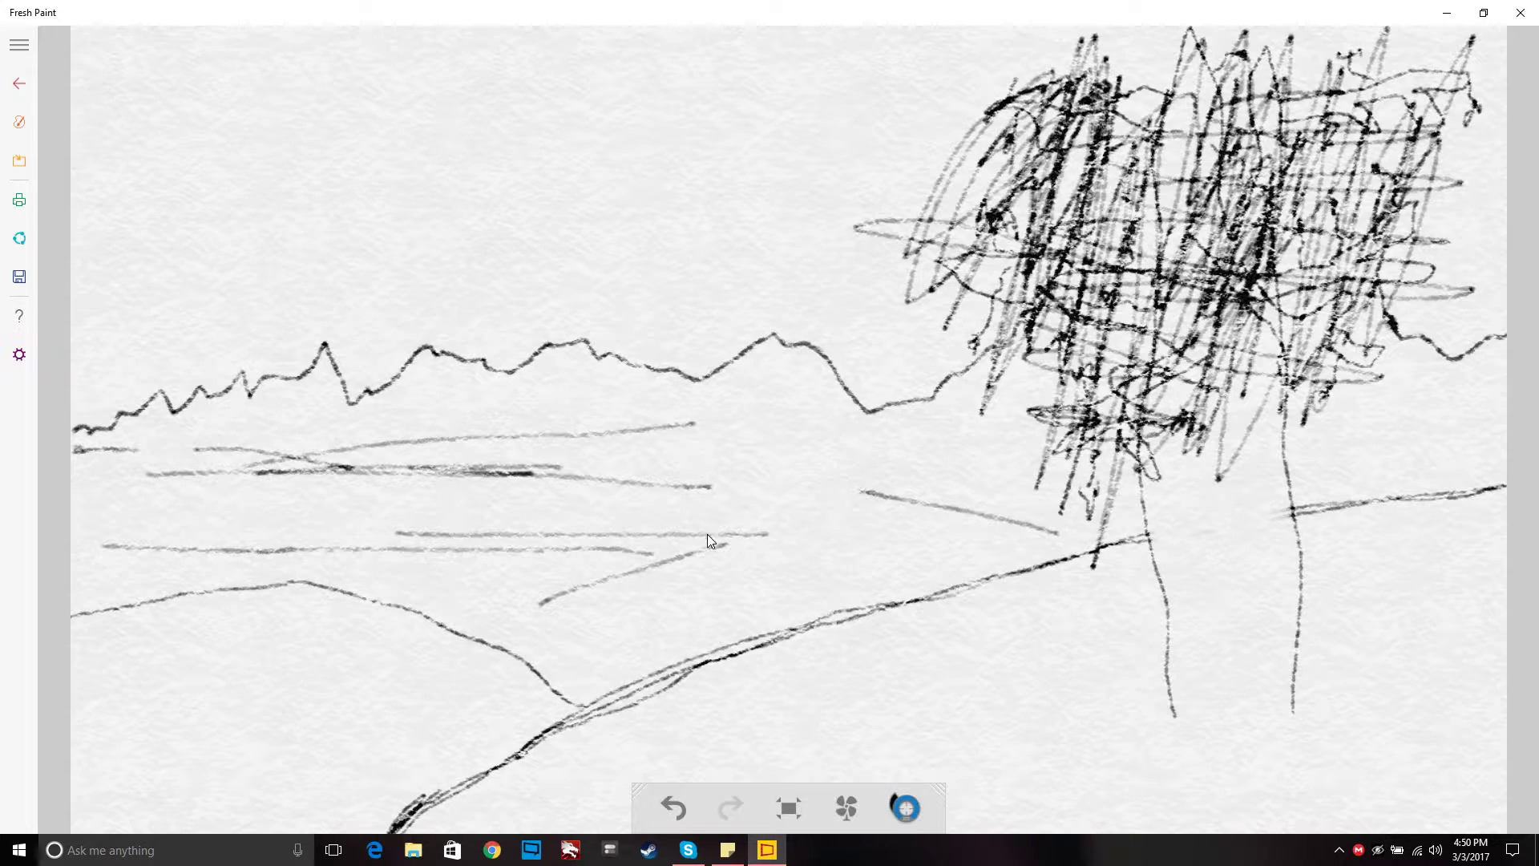
mouse_move(707, 534)
mouse_down()
mouse_move(861, 518)
mouse_move(970, 525)
mouse_up()
mouse_move(1002, 462)
mouse_down()
mouse_move(906, 446)
mouse_move(758, 508)
mouse_up()
drag(148, 576, 354, 548)
Step: Sketch distant hill lines right of the tree and a few more strokes on the left hills
drag(1380, 446, 1502, 394)
drag(1440, 451, 1110, 507)
drag(1330, 439, 1459, 392)
drag(1473, 462, 1351, 470)
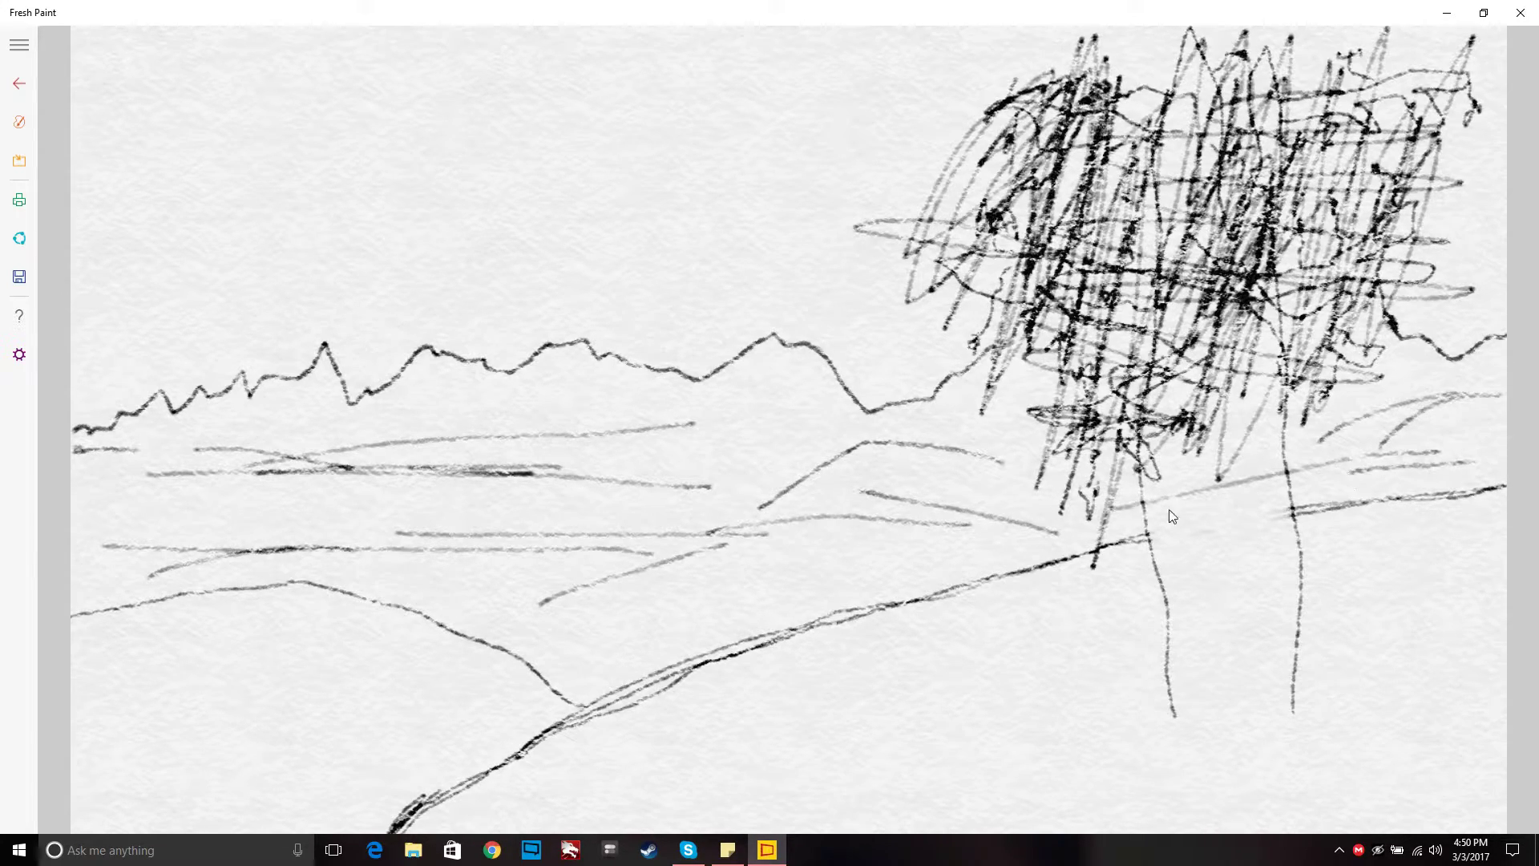
drag(841, 507, 1017, 484)
mouse_move(798, 567)
mouse_down()
mouse_move(499, 612)
mouse_move(667, 641)
mouse_up()
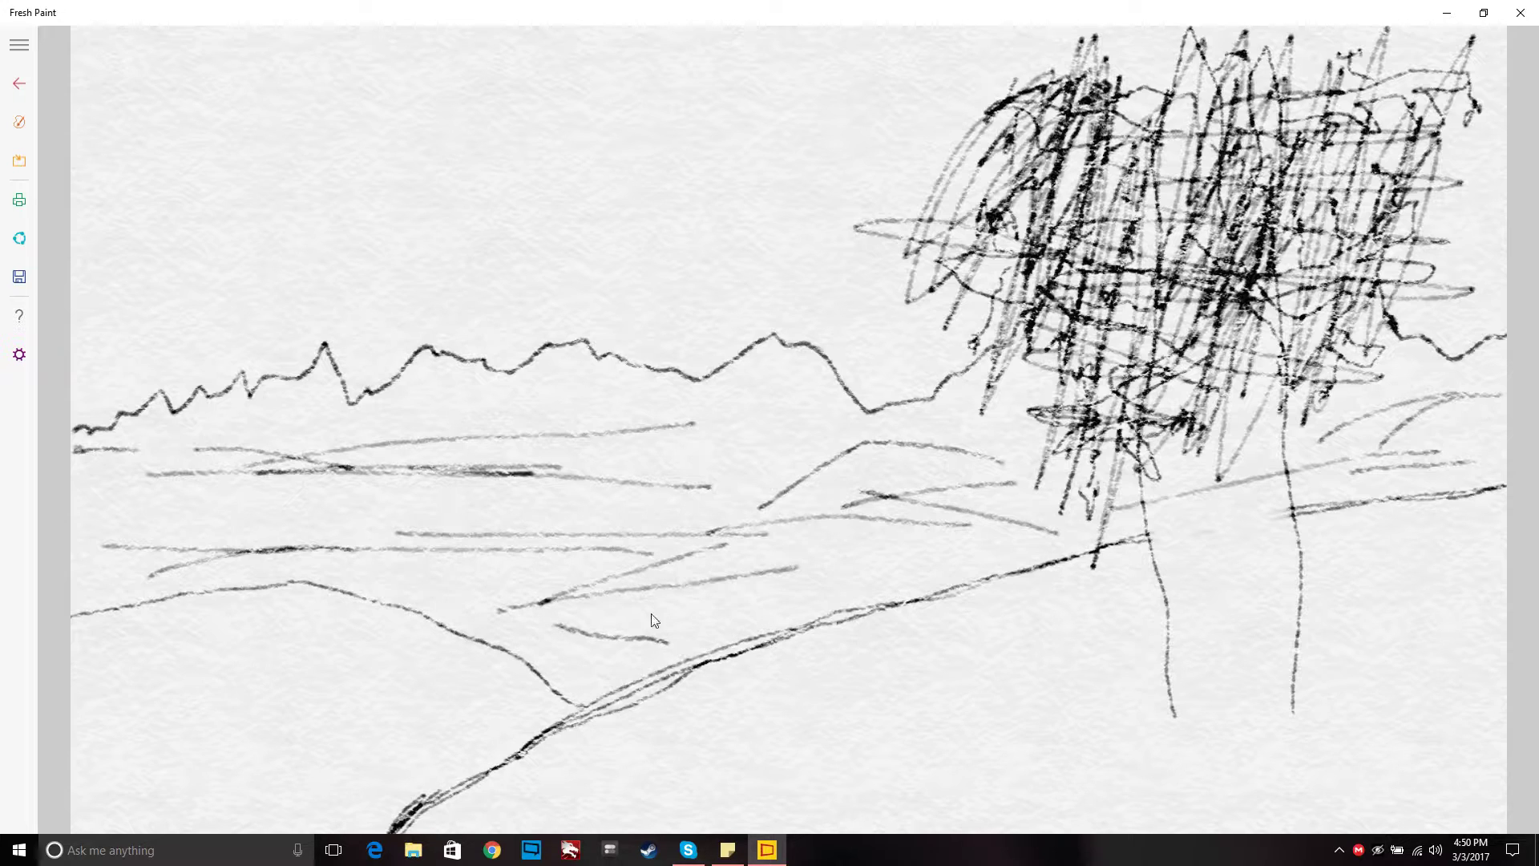
mouse_move(433, 550)
mouse_down()
mouse_move(689, 577)
mouse_move(718, 617)
mouse_up()
Step: Switch the drawing tool to the 4H pencil from the brush palette
click(20, 122)
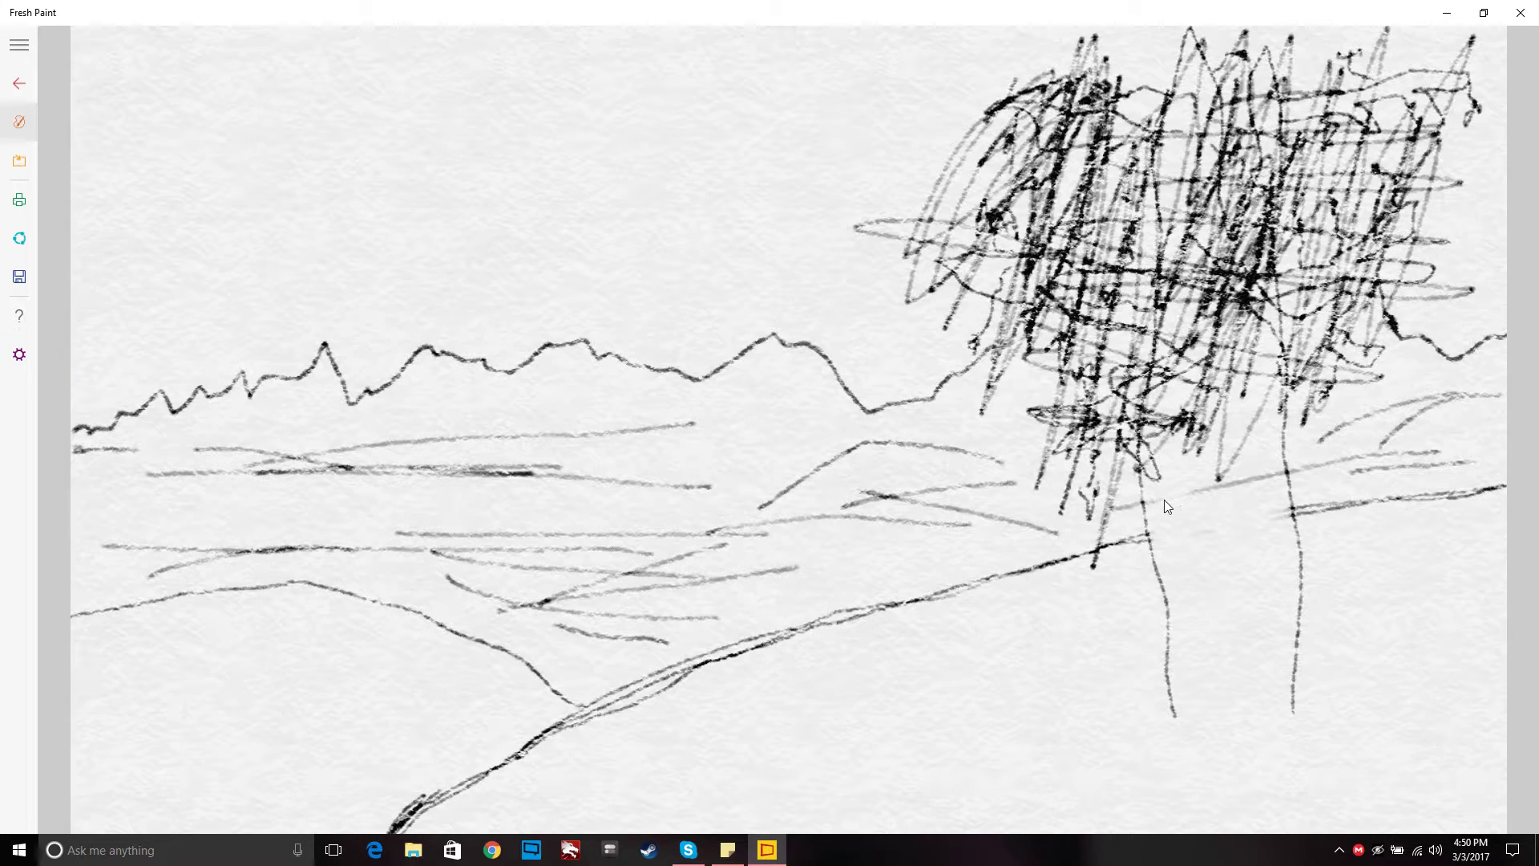
right_click(1274, 484)
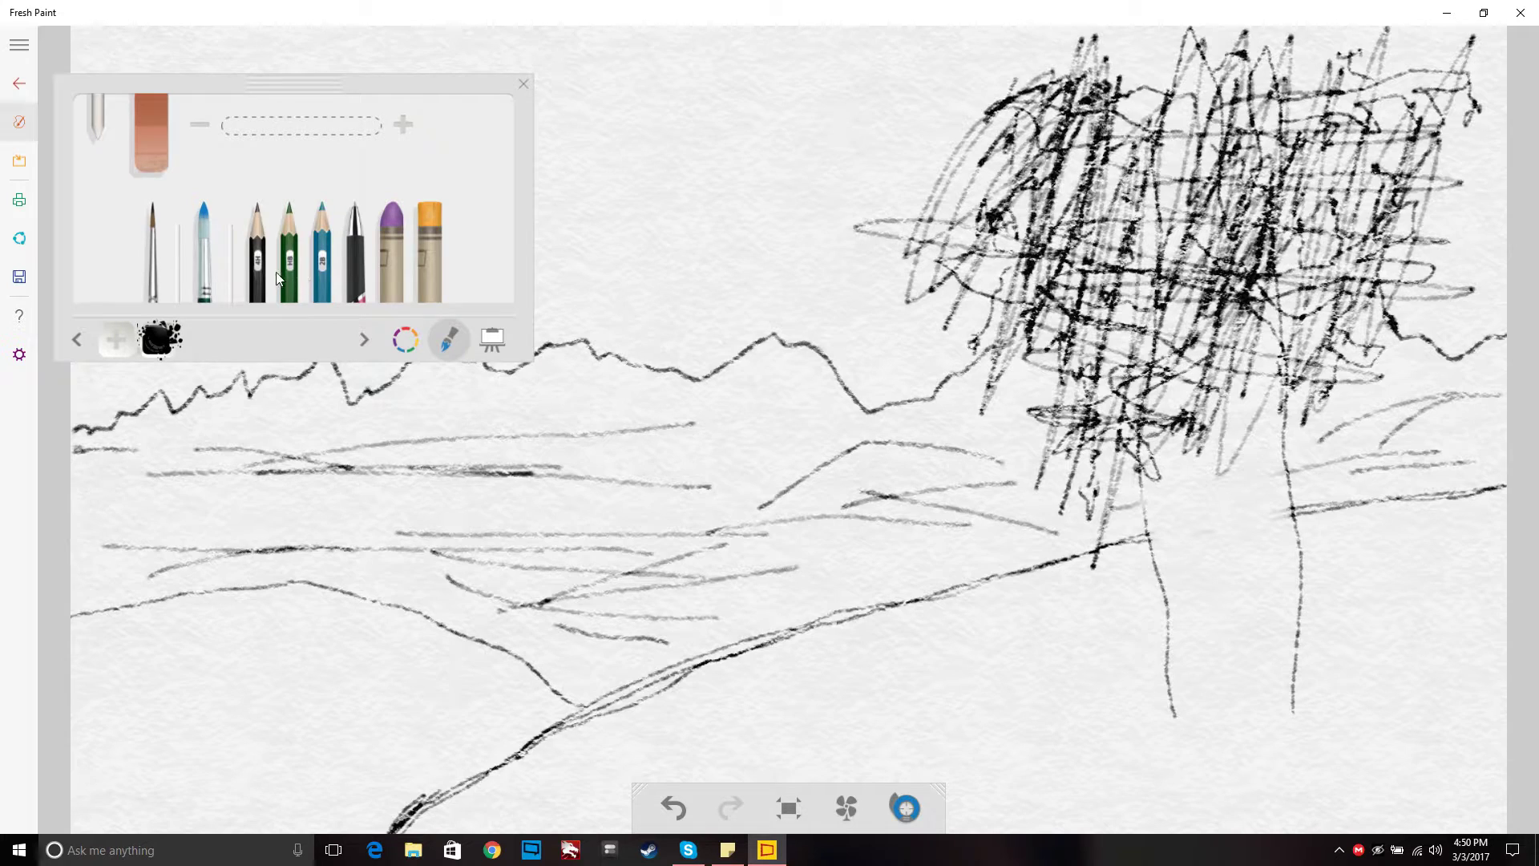
click(255, 272)
click(525, 83)
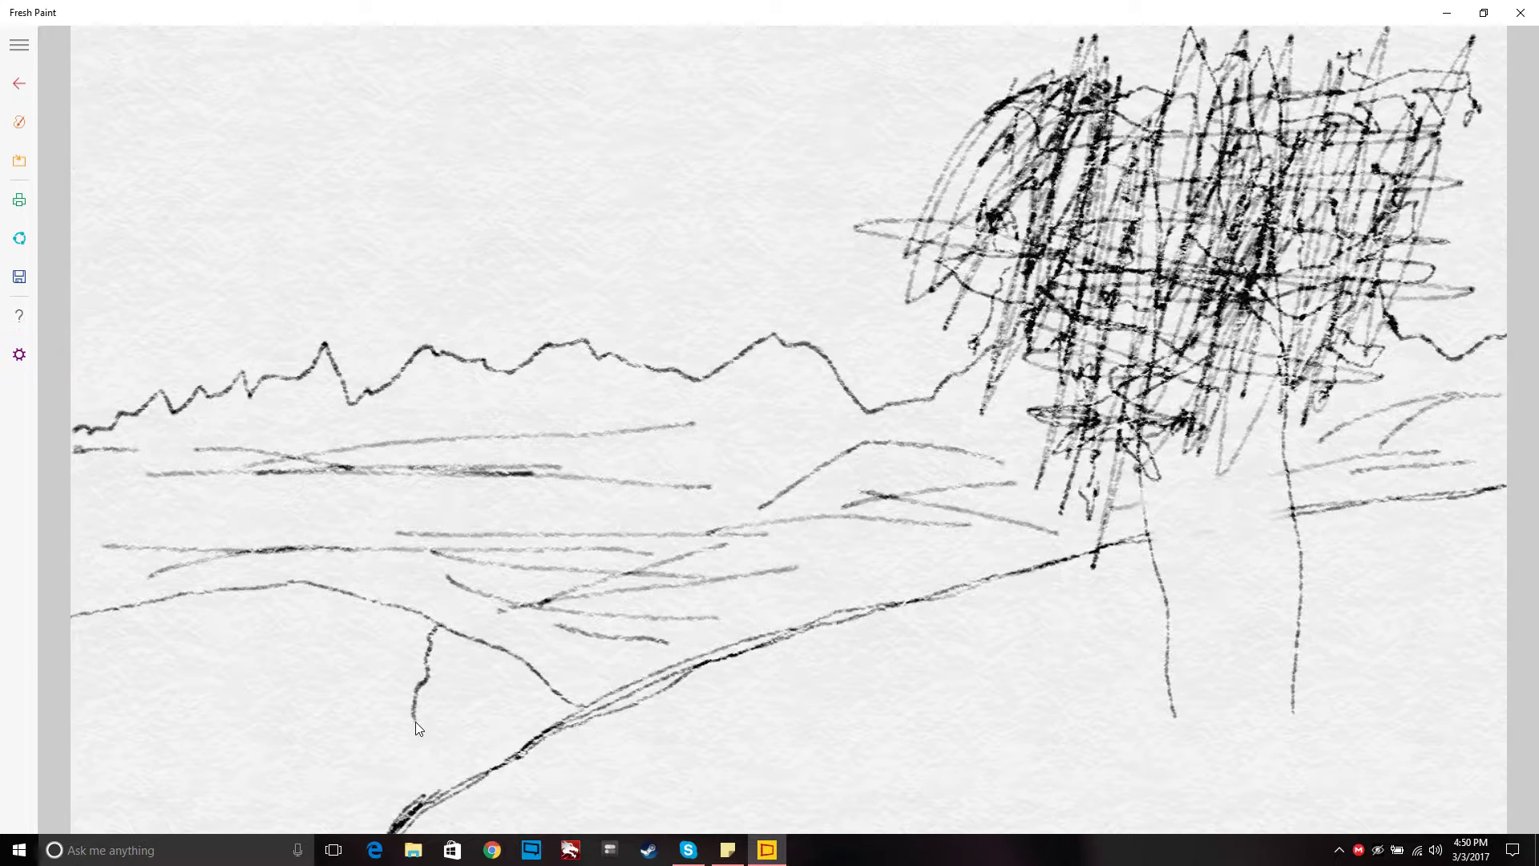
Step: Try a downhill line from the left hill and a mark on the road, undoing both
drag(411, 747, 372, 816)
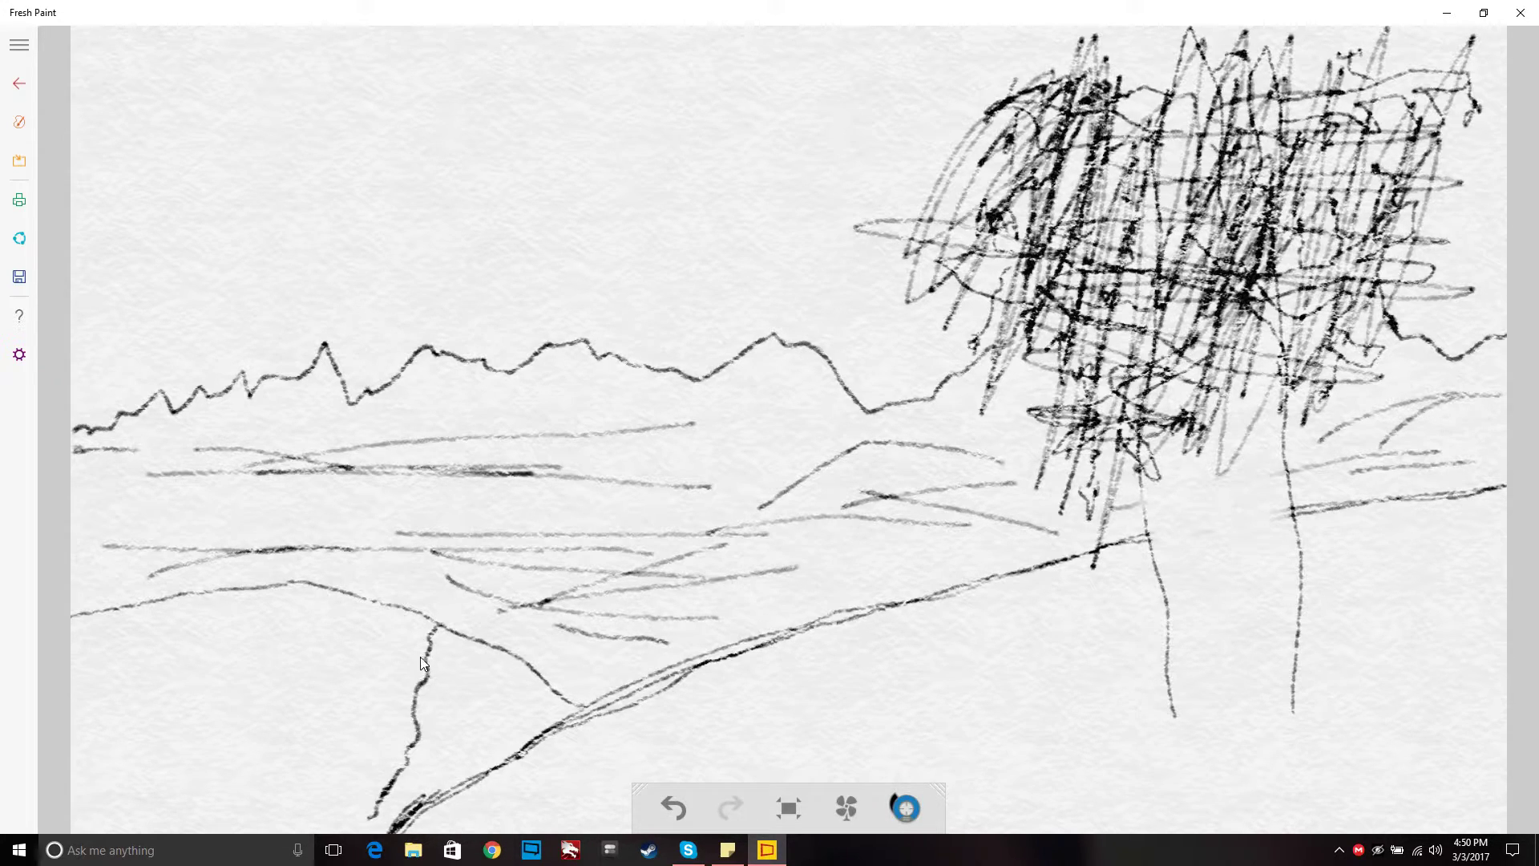
key(ctrl+z)
key(ctrl+z)
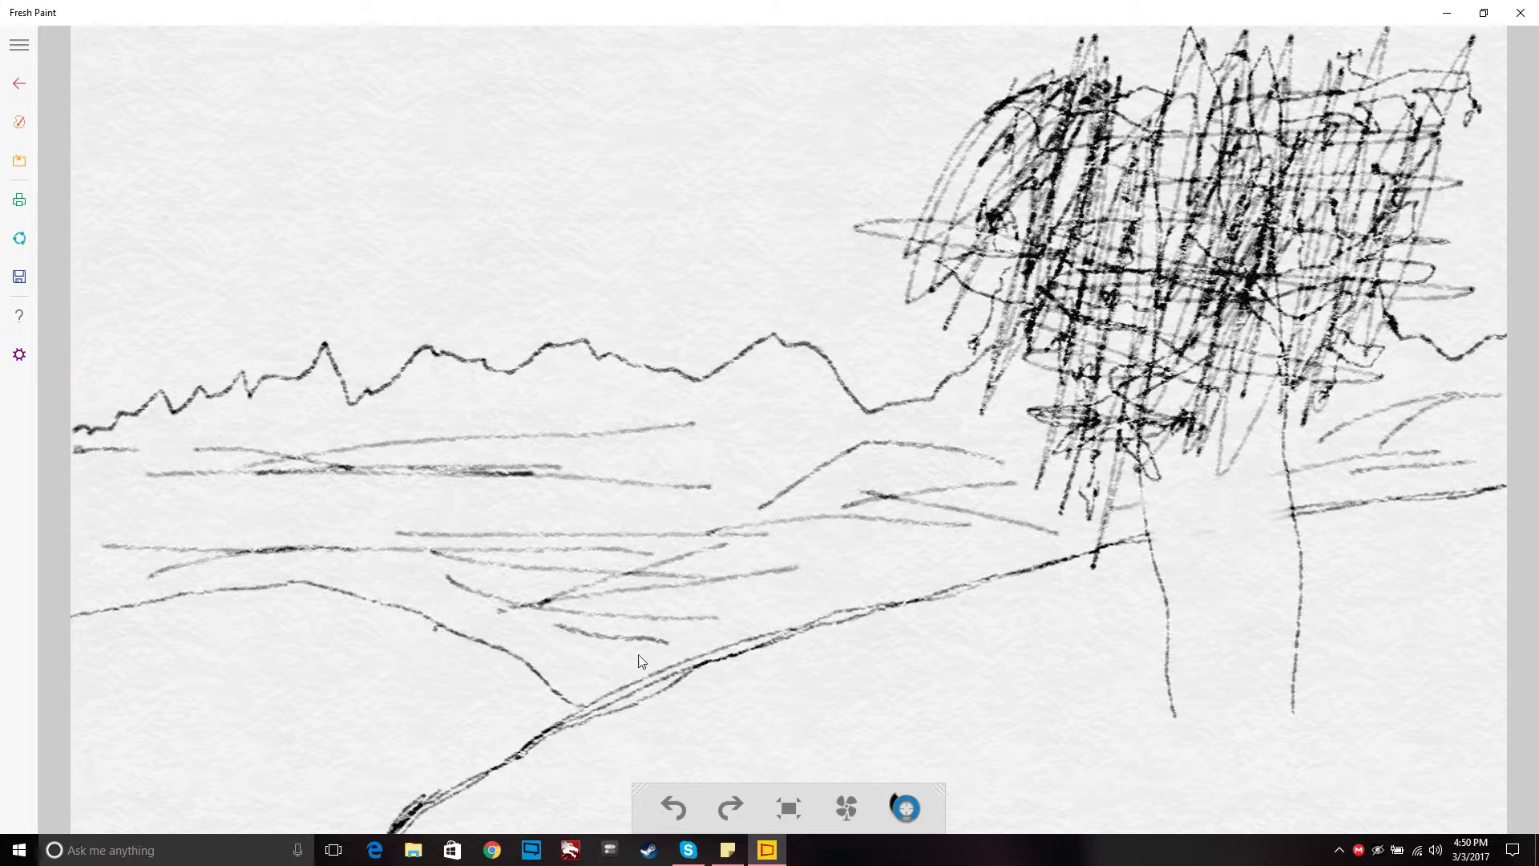
drag(721, 664, 719, 670)
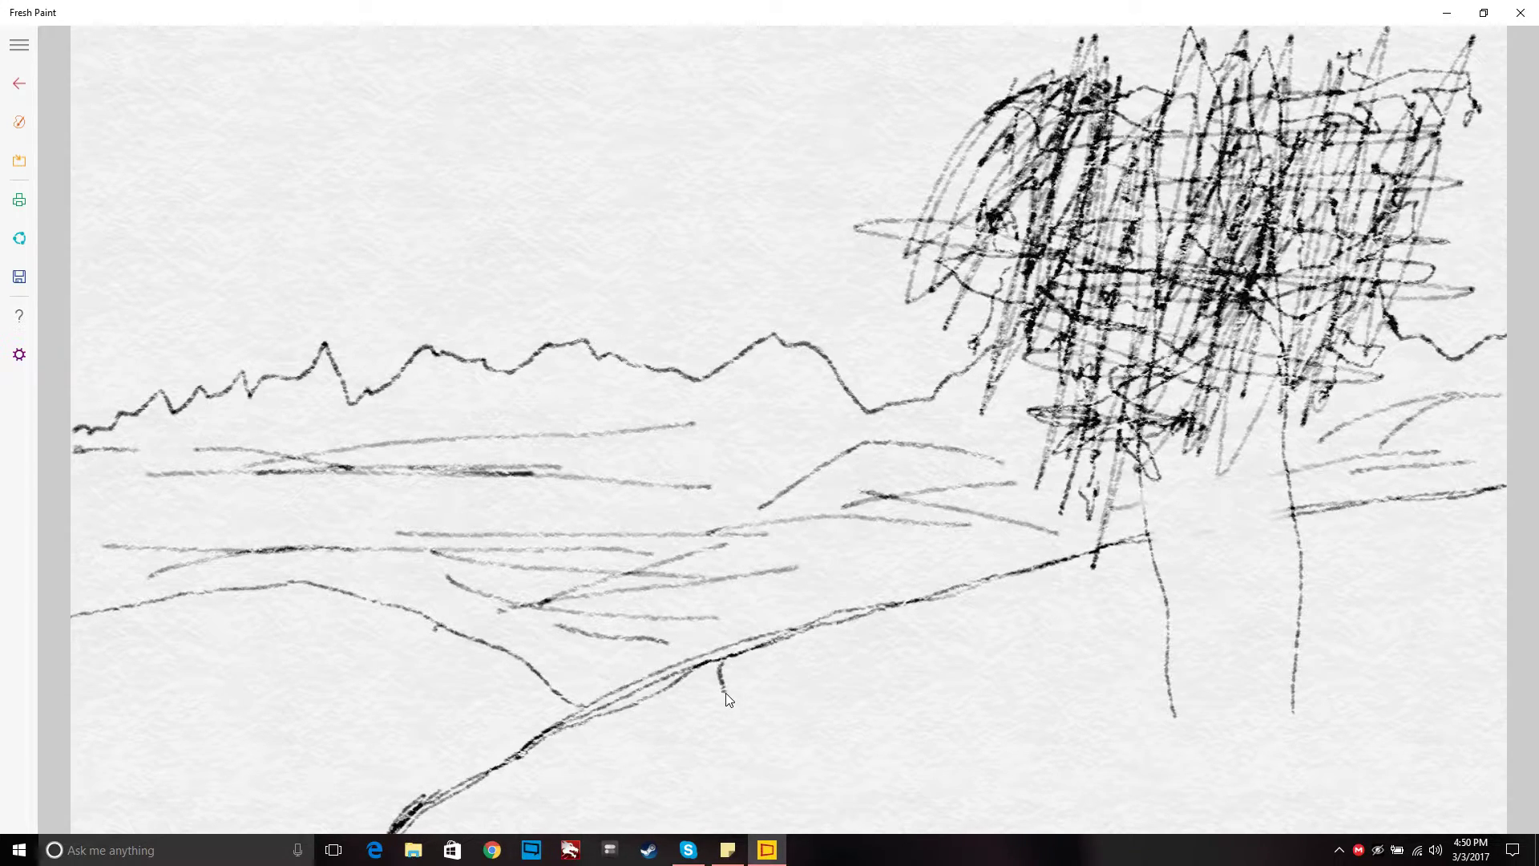
key(ctrl+z)
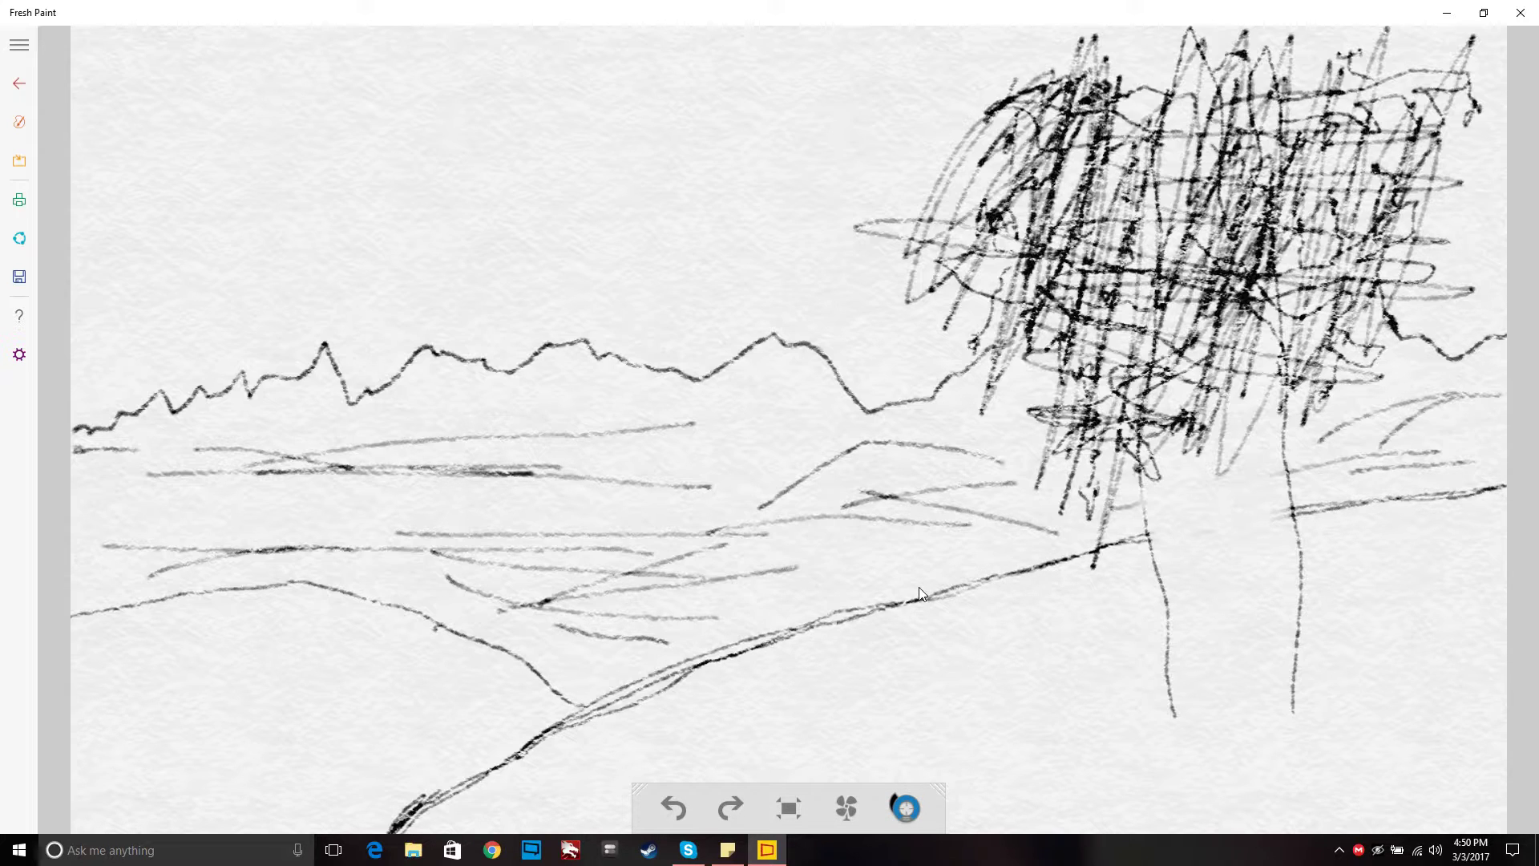
Step: Sketch river banks and hatching below the road, then undo the hatching and right bank
drag(923, 596, 947, 622)
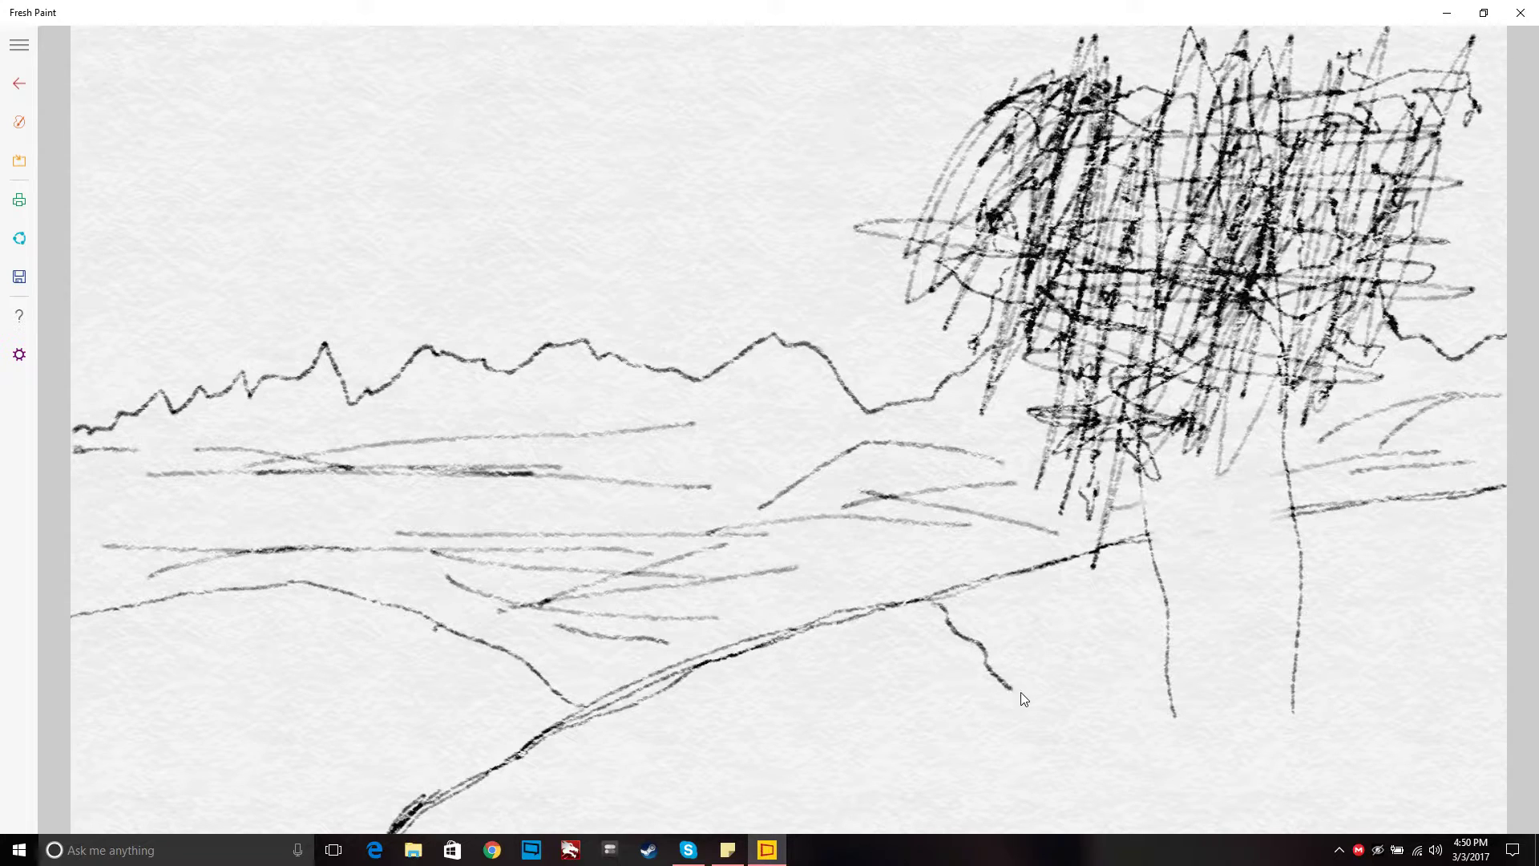
mouse_move(1192, 767)
mouse_down()
mouse_move(1269, 771)
mouse_move(1360, 826)
mouse_up()
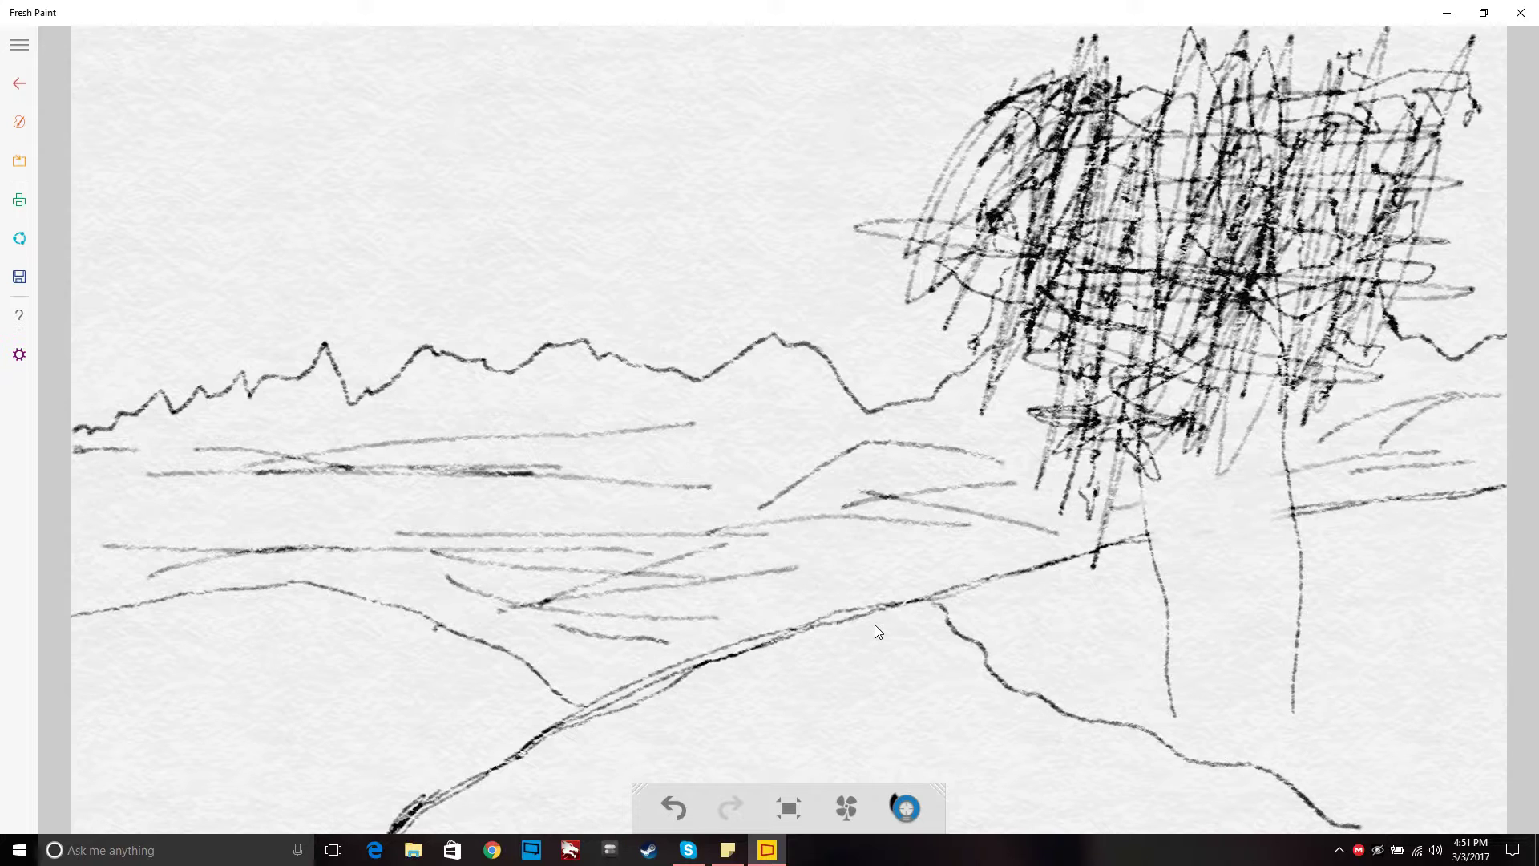
mouse_move(880, 608)
mouse_down()
mouse_move(944, 704)
mouse_move(1045, 767)
mouse_move(1109, 771)
mouse_move(1208, 832)
mouse_up()
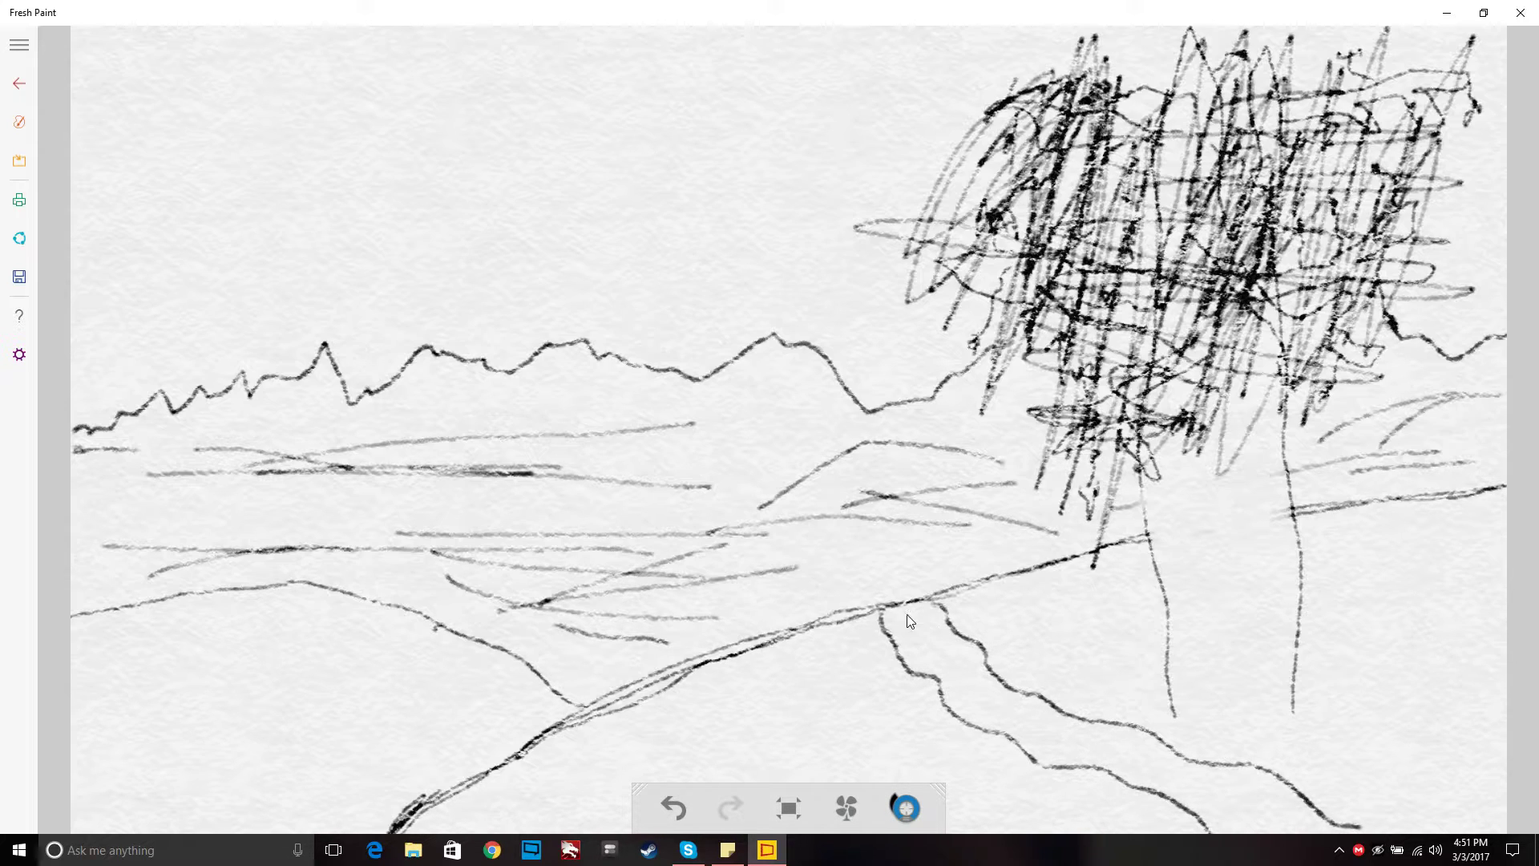
mouse_move(888, 618)
mouse_down()
mouse_move(923, 629)
mouse_move(904, 625)
mouse_up()
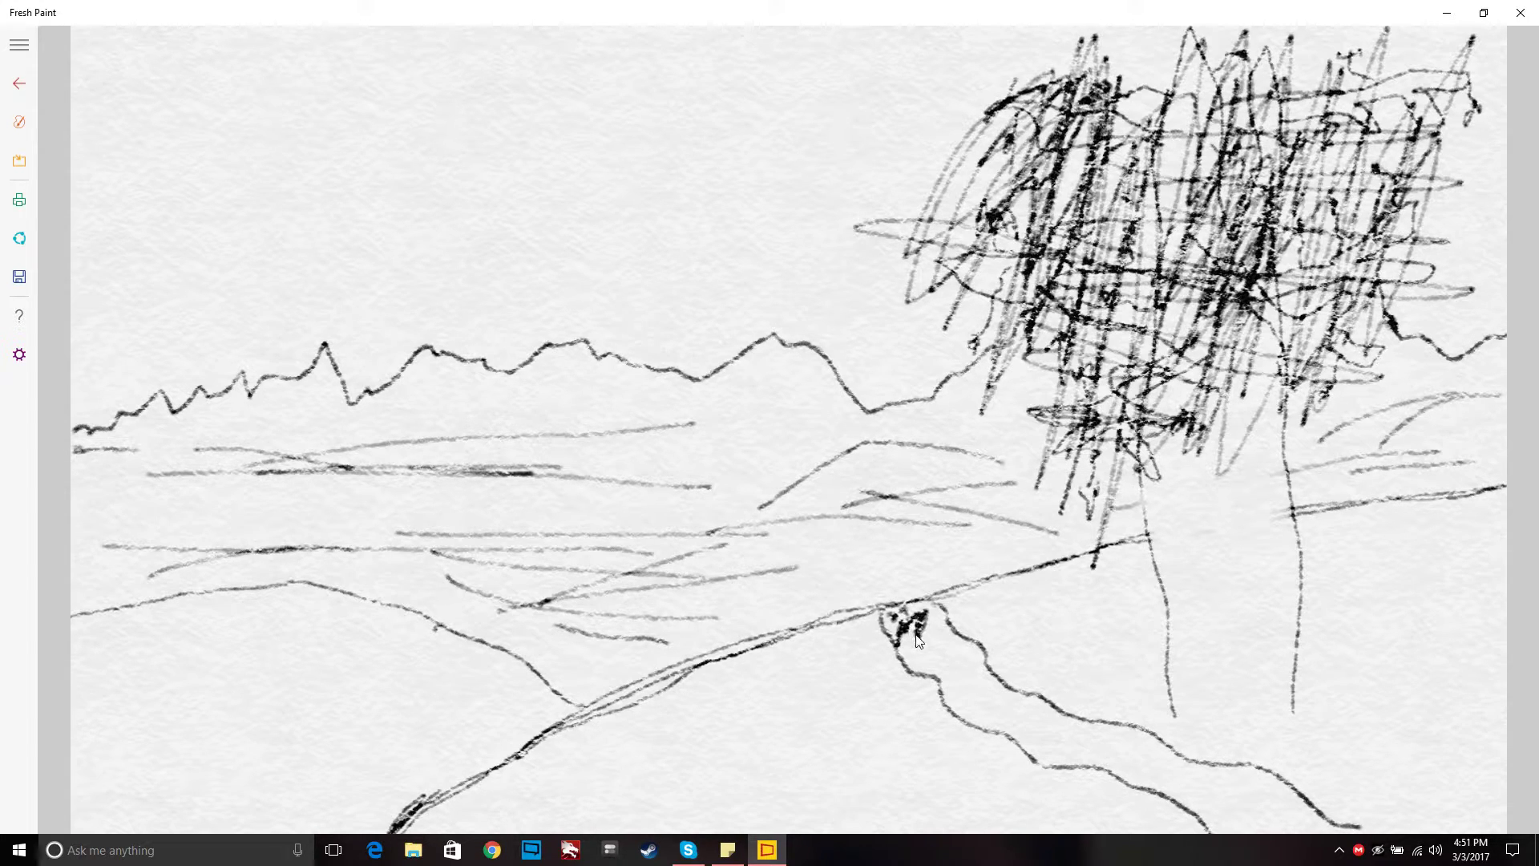
key(ctrl+z)
key(ctrl+z)
key(ctrl+z)
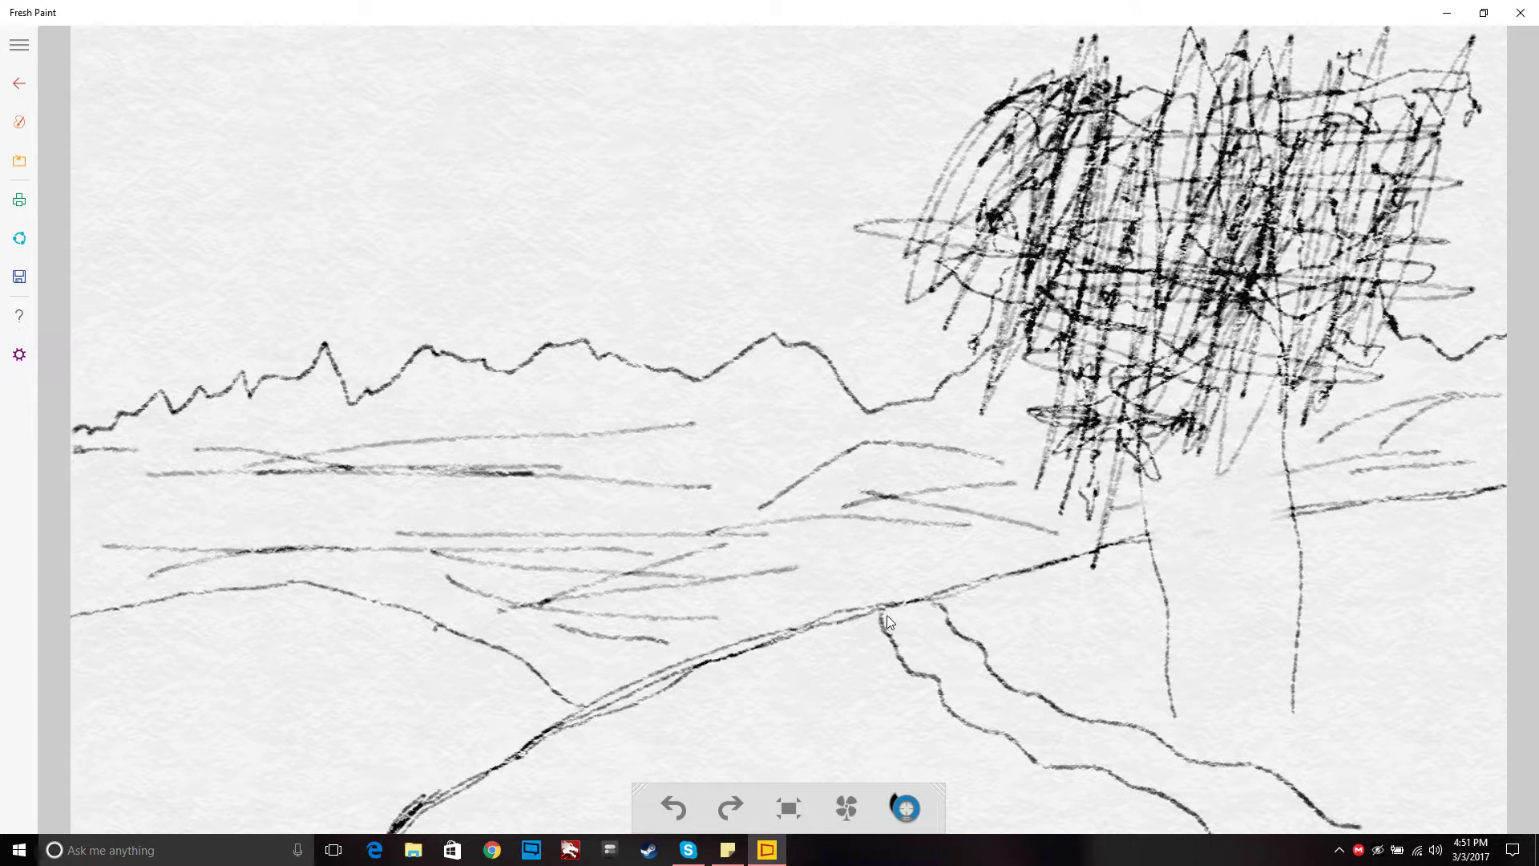
drag(886, 611, 921, 609)
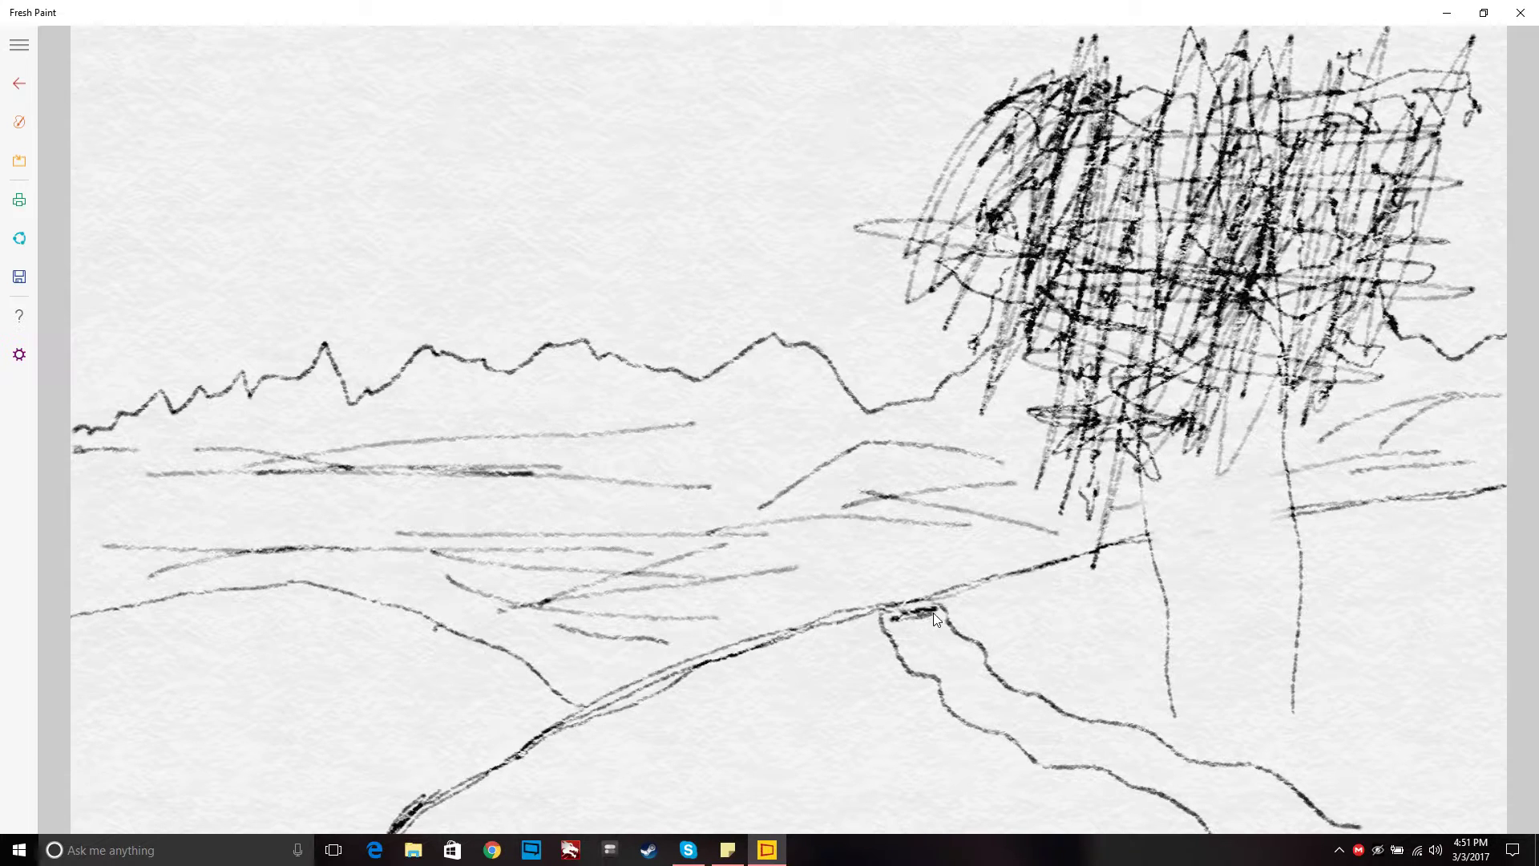
mouse_move(924, 659)
mouse_down()
mouse_move(994, 662)
mouse_move(990, 682)
mouse_move(979, 661)
mouse_move(967, 671)
mouse_move(970, 645)
mouse_move(931, 649)
mouse_up()
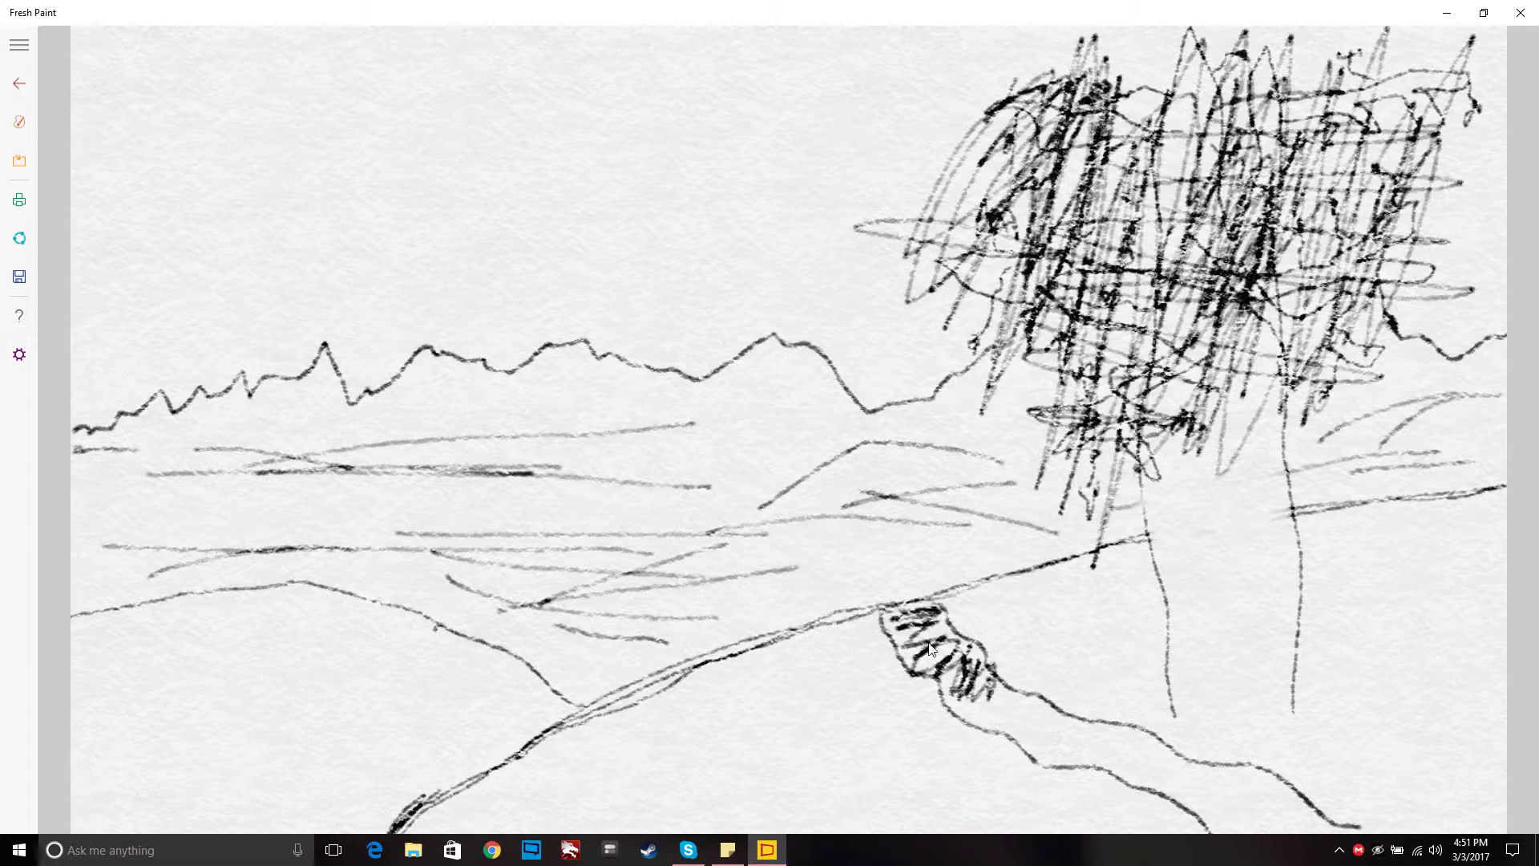
key(ctrl+z)
key(ctrl+z)
key(ctrl+z)
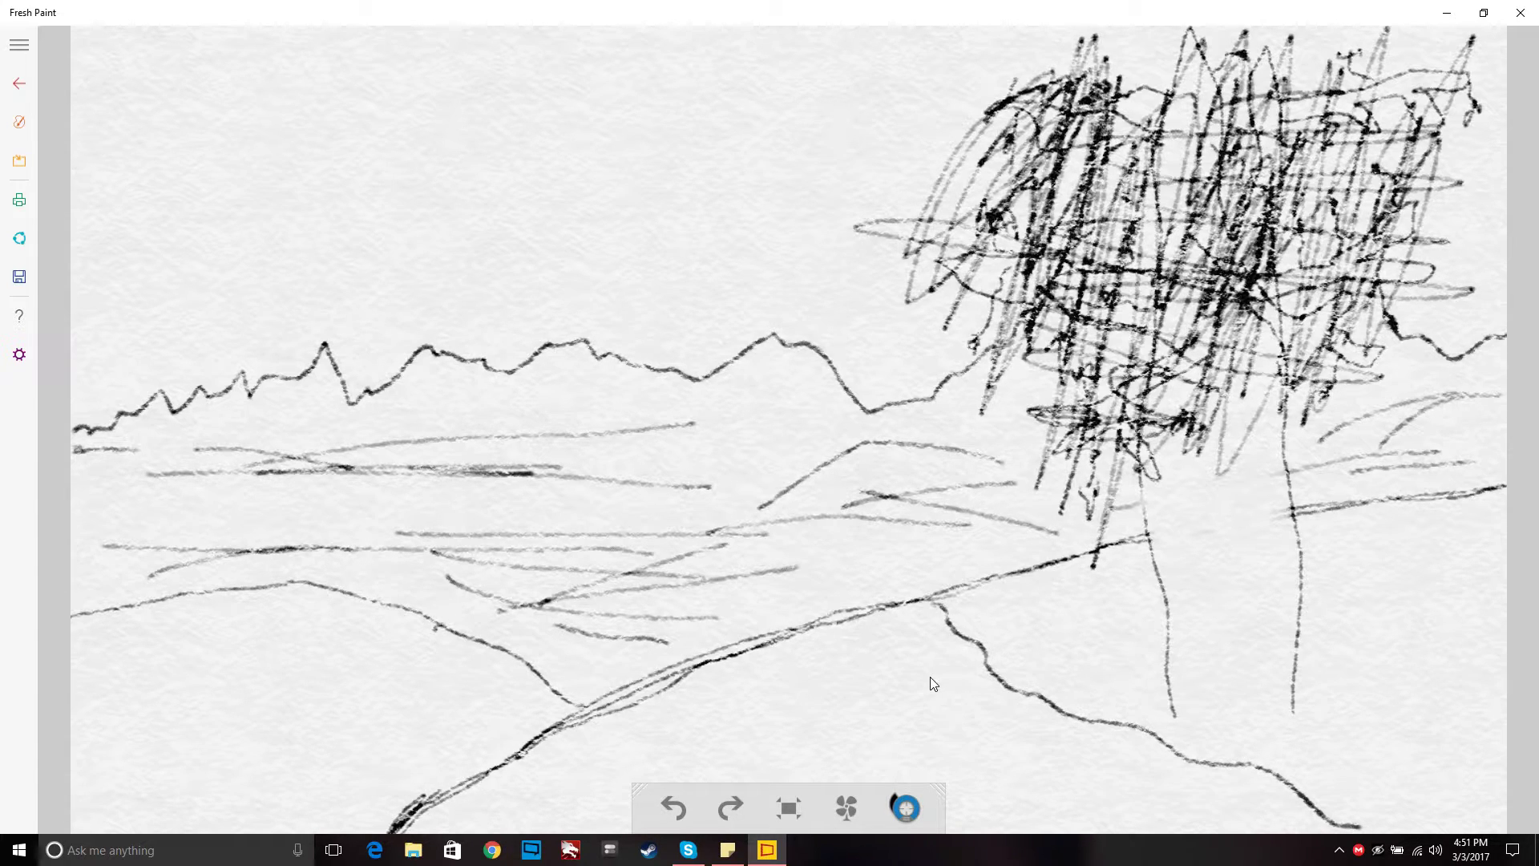
key(ctrl+z)
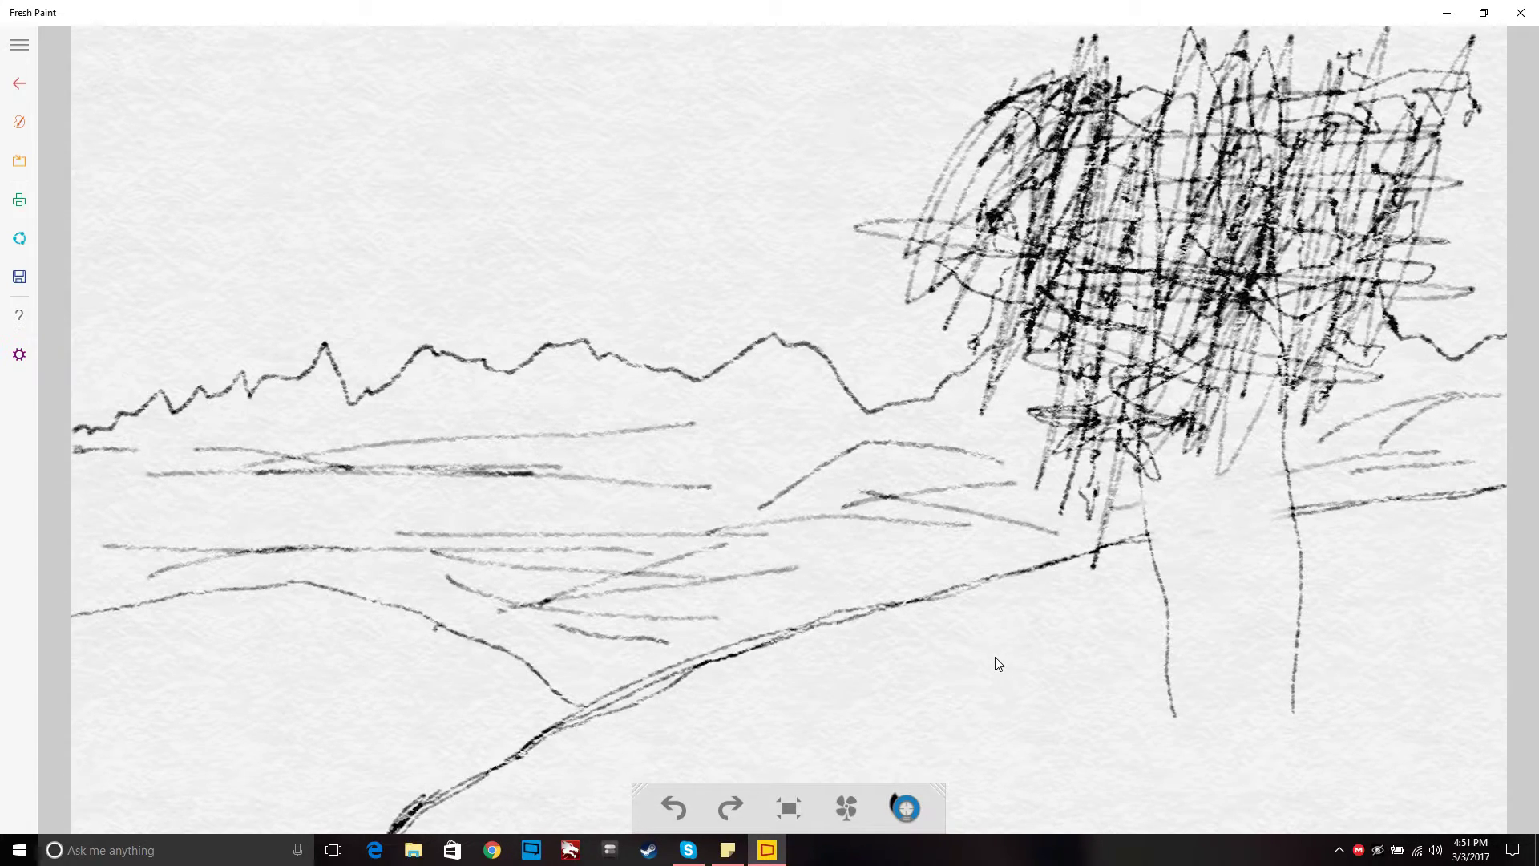
Step: Darken ridge sections at the left, near the central peak, and the wavy stretch right of the tree
click(20, 127)
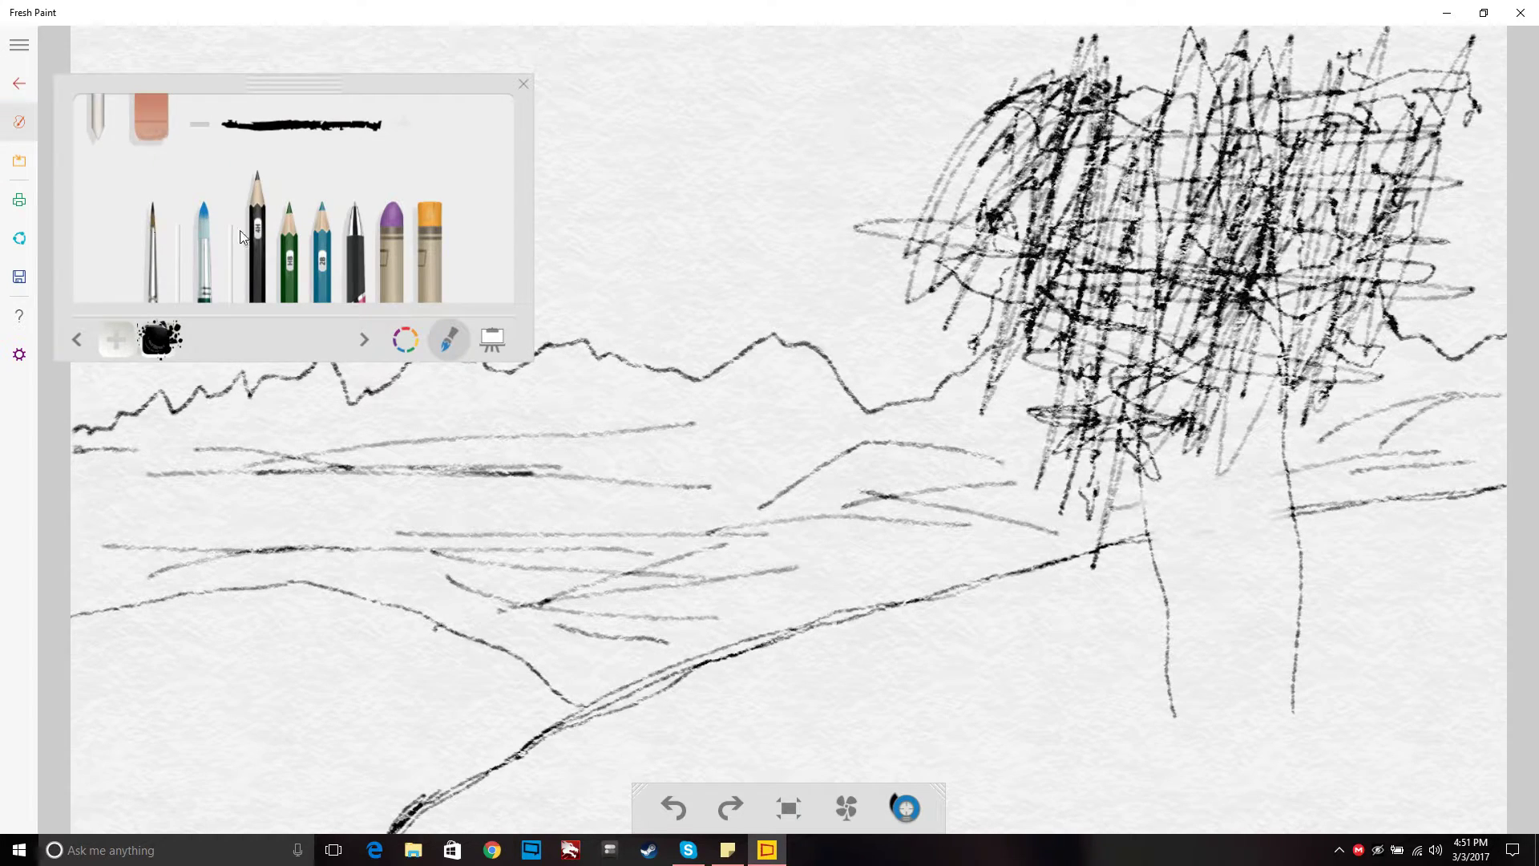
click(525, 86)
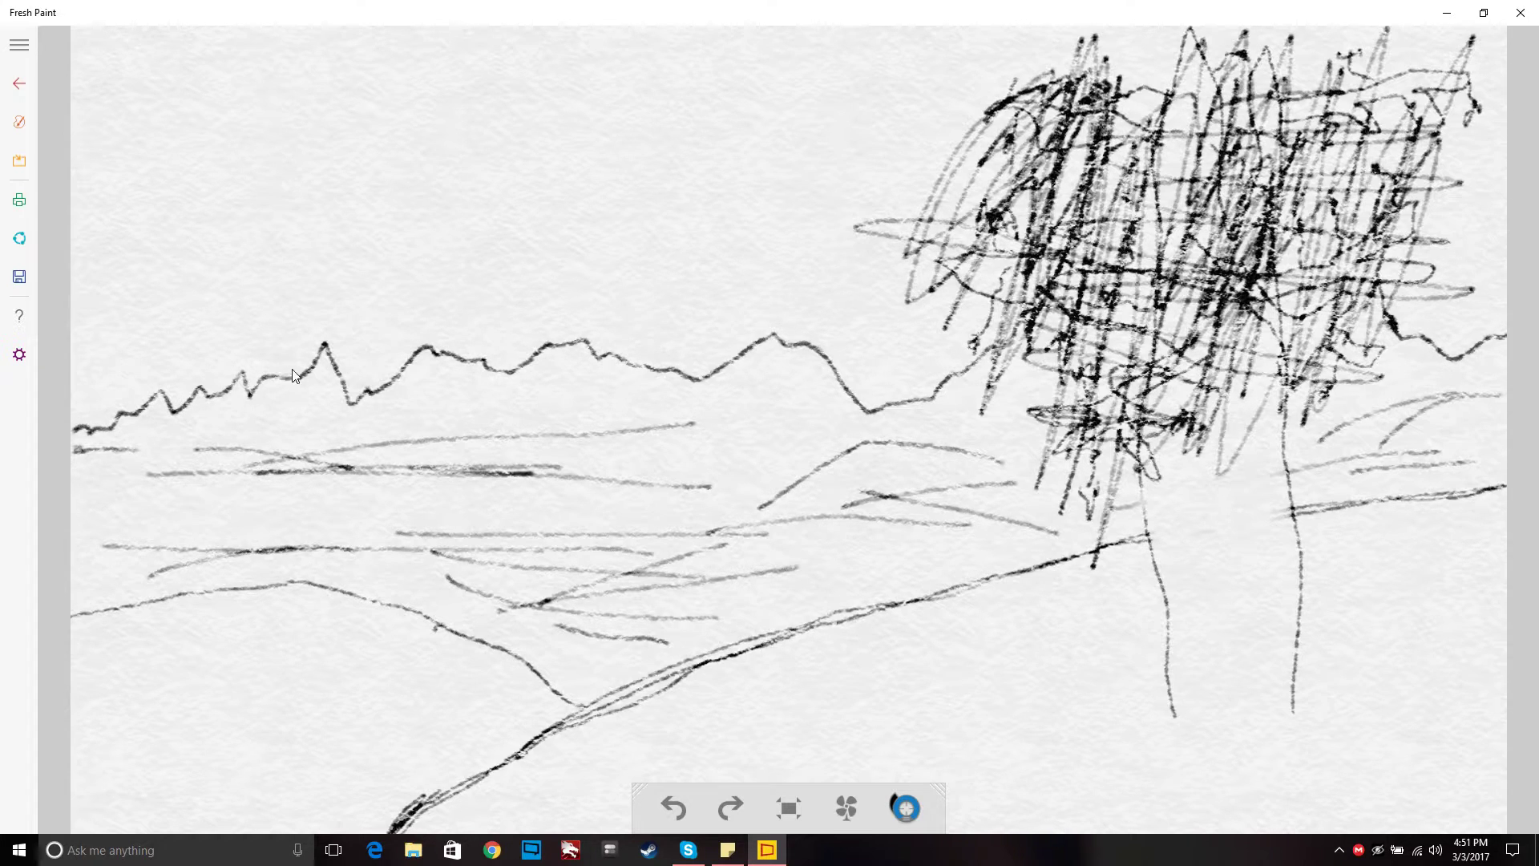
click(312, 376)
mouse_move(552, 367)
mouse_down()
mouse_move(542, 354)
mouse_move(588, 351)
mouse_up()
drag(407, 363, 478, 371)
mouse_move(760, 343)
mouse_down()
mouse_move(788, 362)
mouse_move(817, 352)
mouse_up()
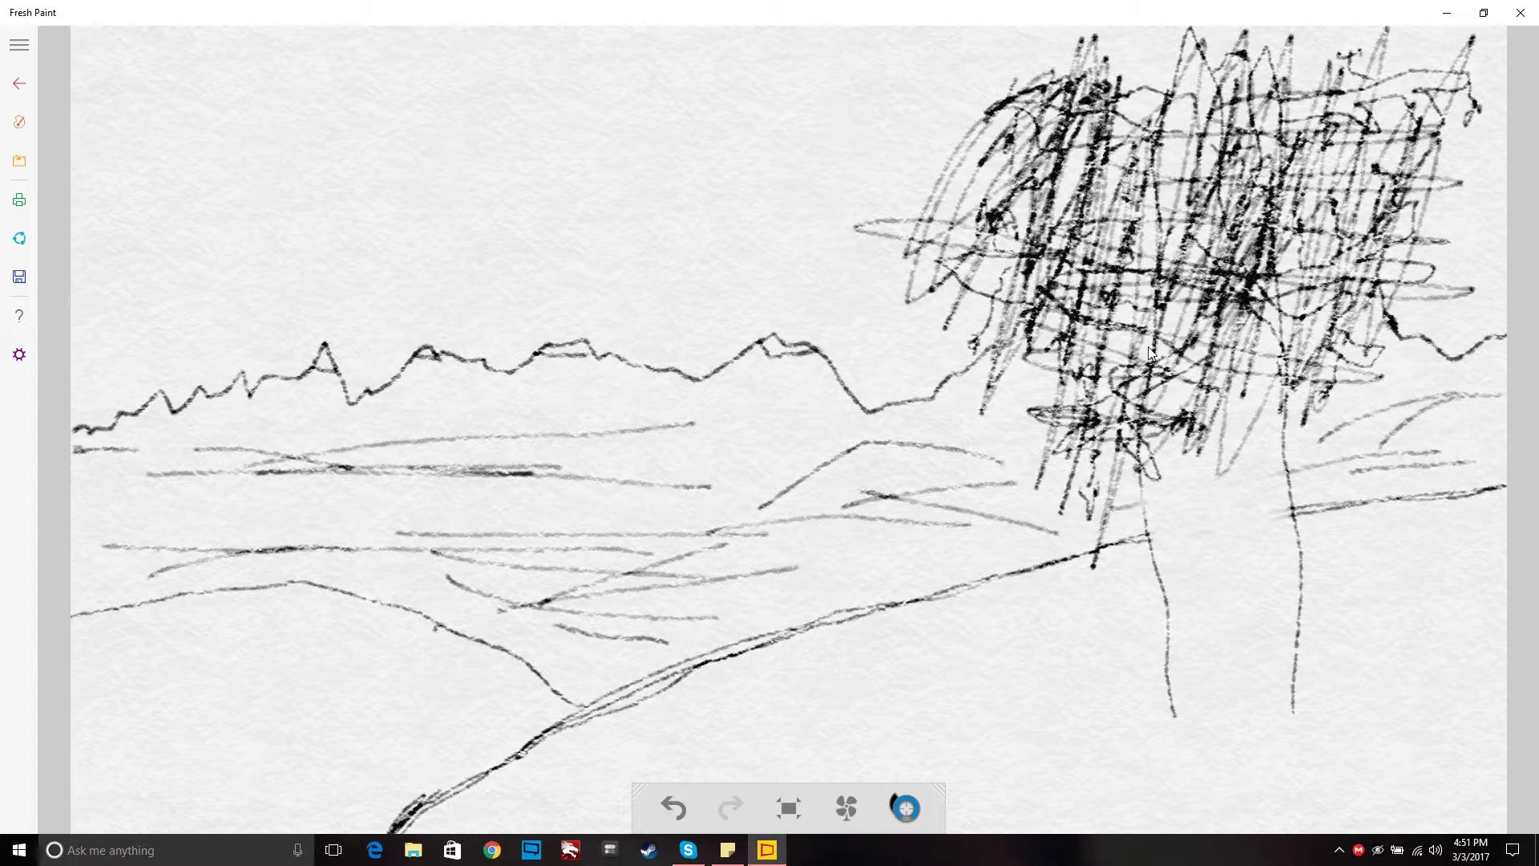
mouse_move(1378, 324)
mouse_down()
mouse_move(1478, 360)
mouse_move(1506, 335)
mouse_up()
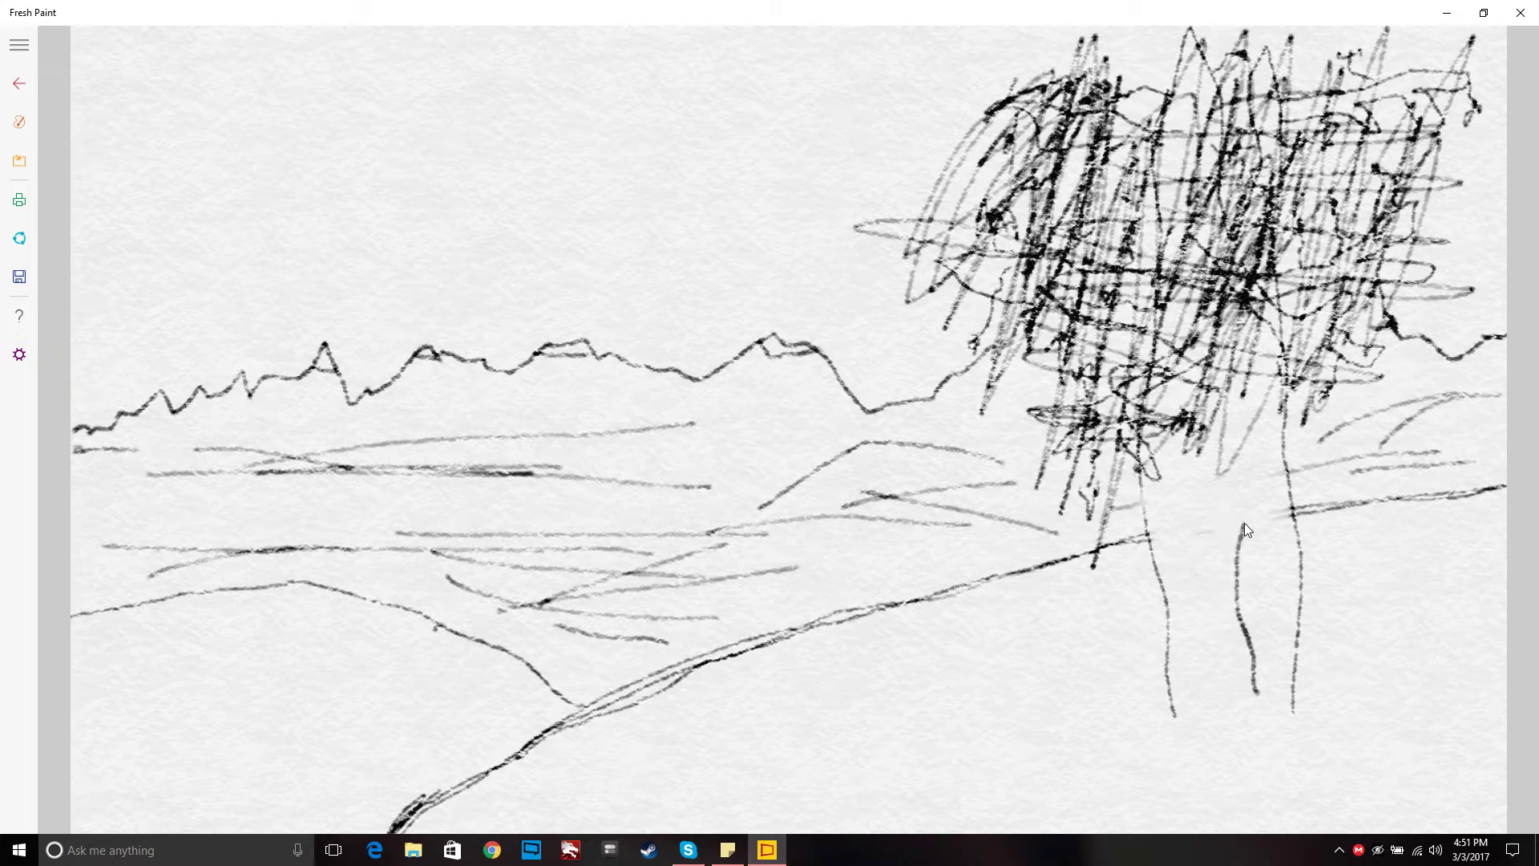
Step: Add vertical bark lines and a small knot to the trunk, extending its right line upward
mouse_move(1244, 526)
mouse_down()
mouse_move(1177, 502)
mouse_move(1204, 591)
mouse_move(1210, 694)
mouse_up()
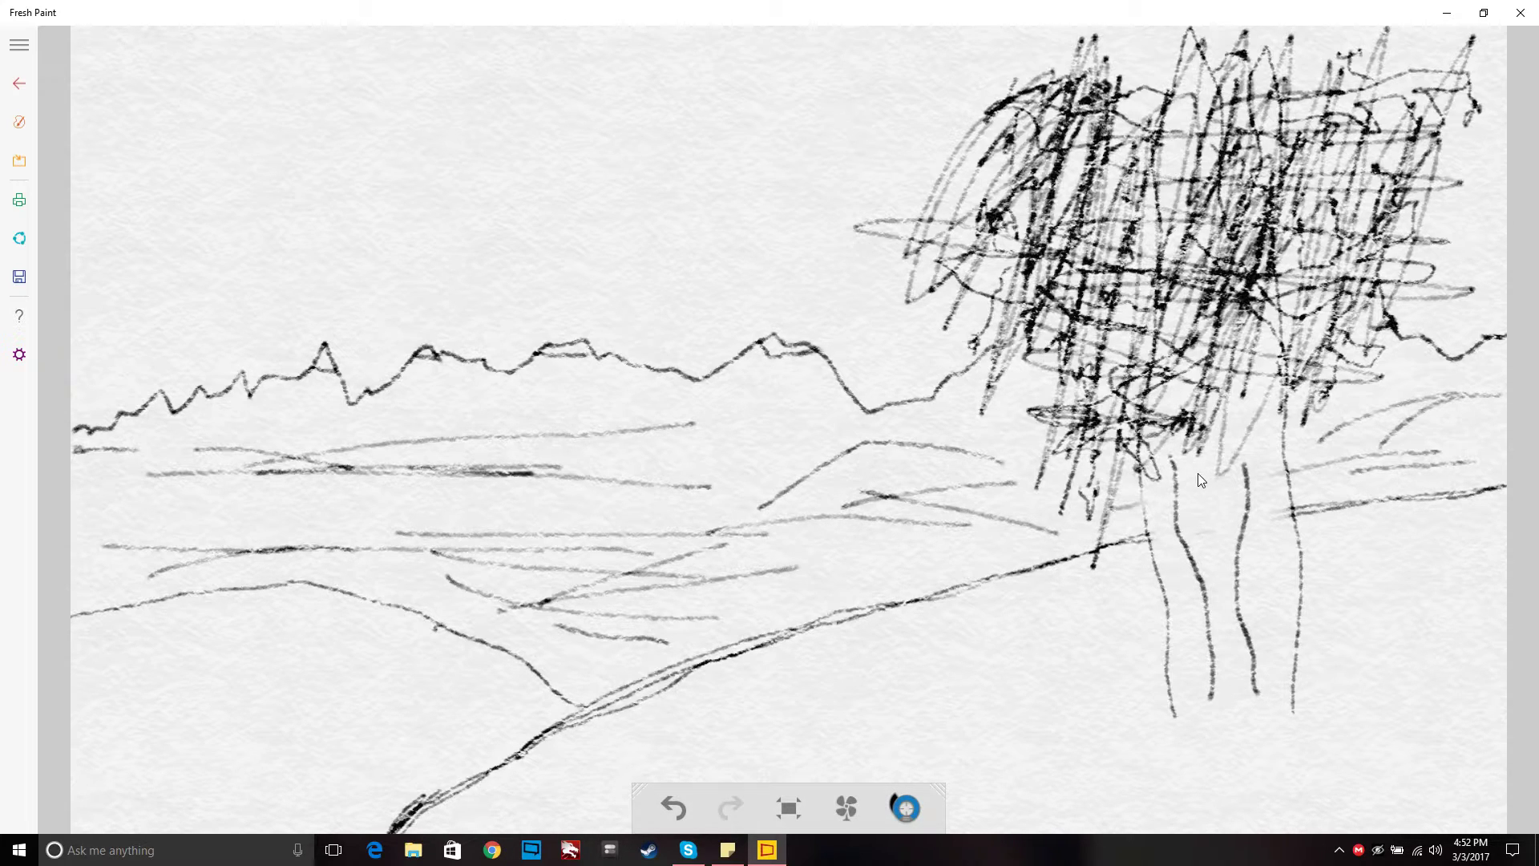
mouse_move(1225, 501)
mouse_down()
mouse_move(1200, 500)
mouse_move(1241, 519)
mouse_up()
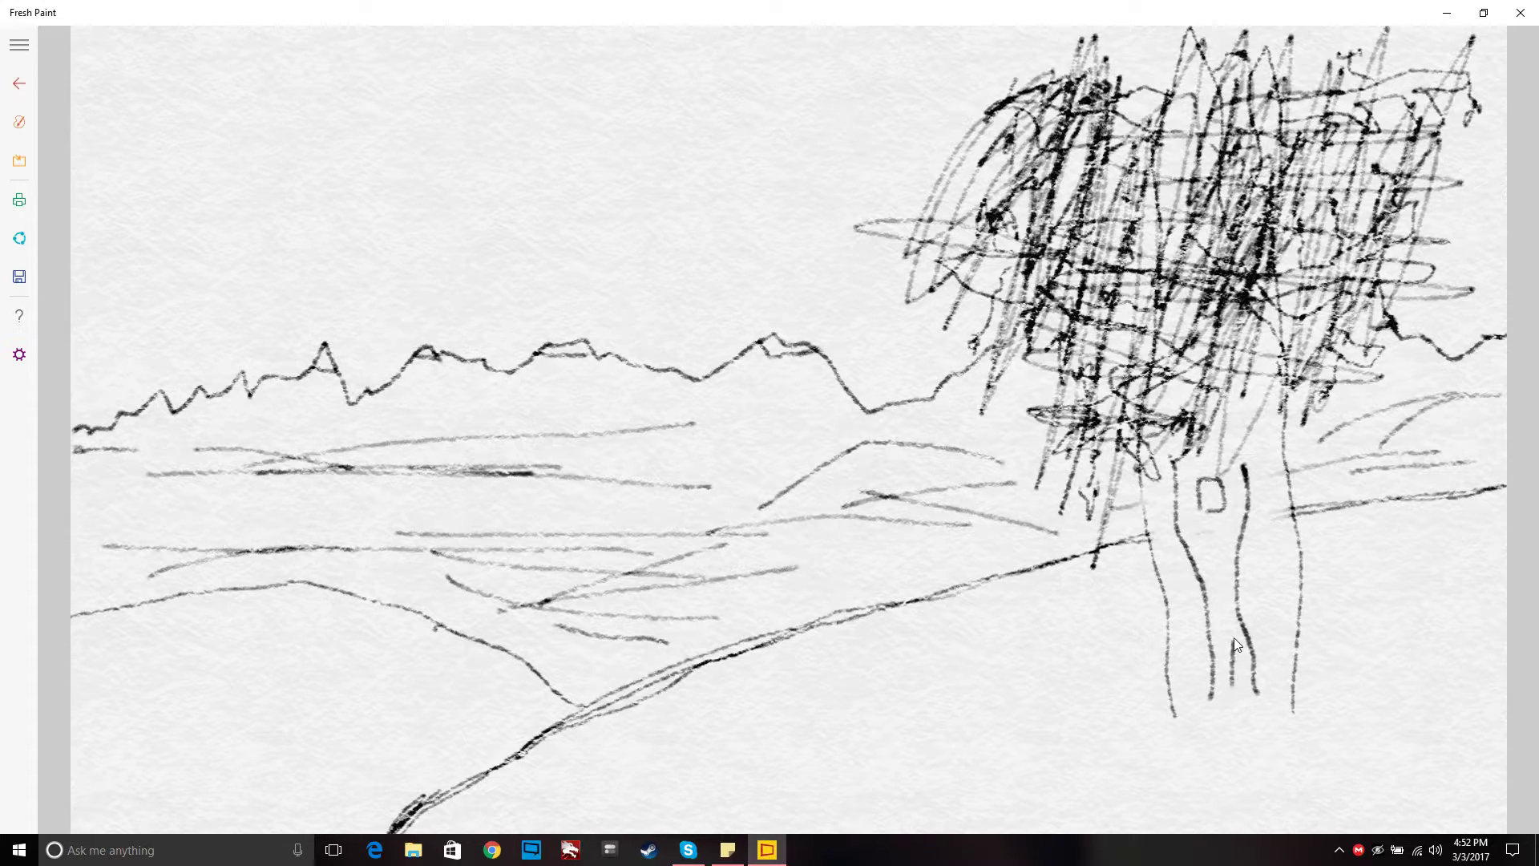
drag(1234, 691, 1224, 585)
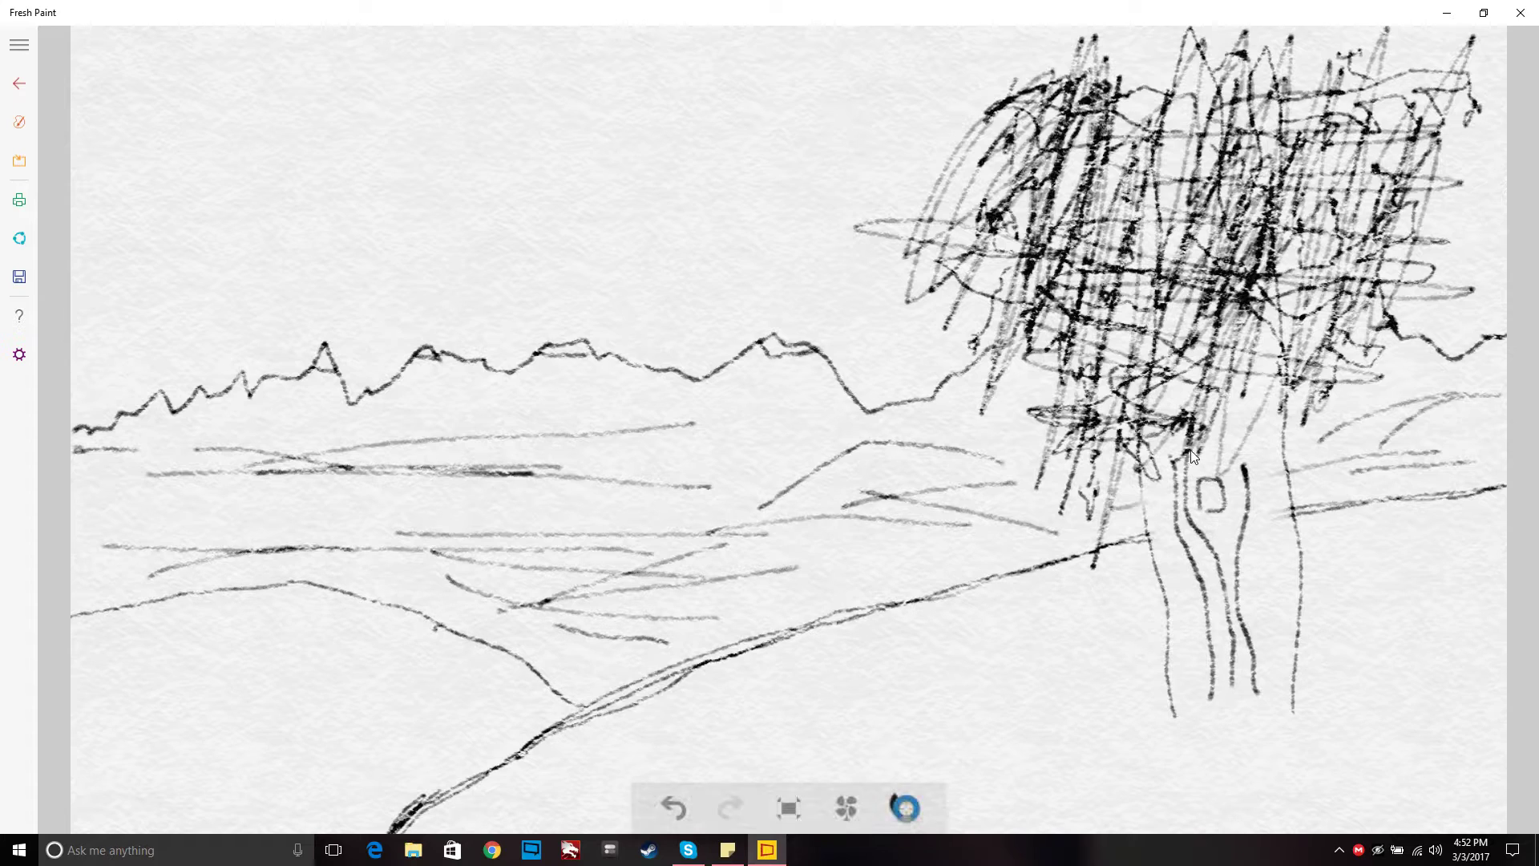
drag(1242, 479, 1236, 449)
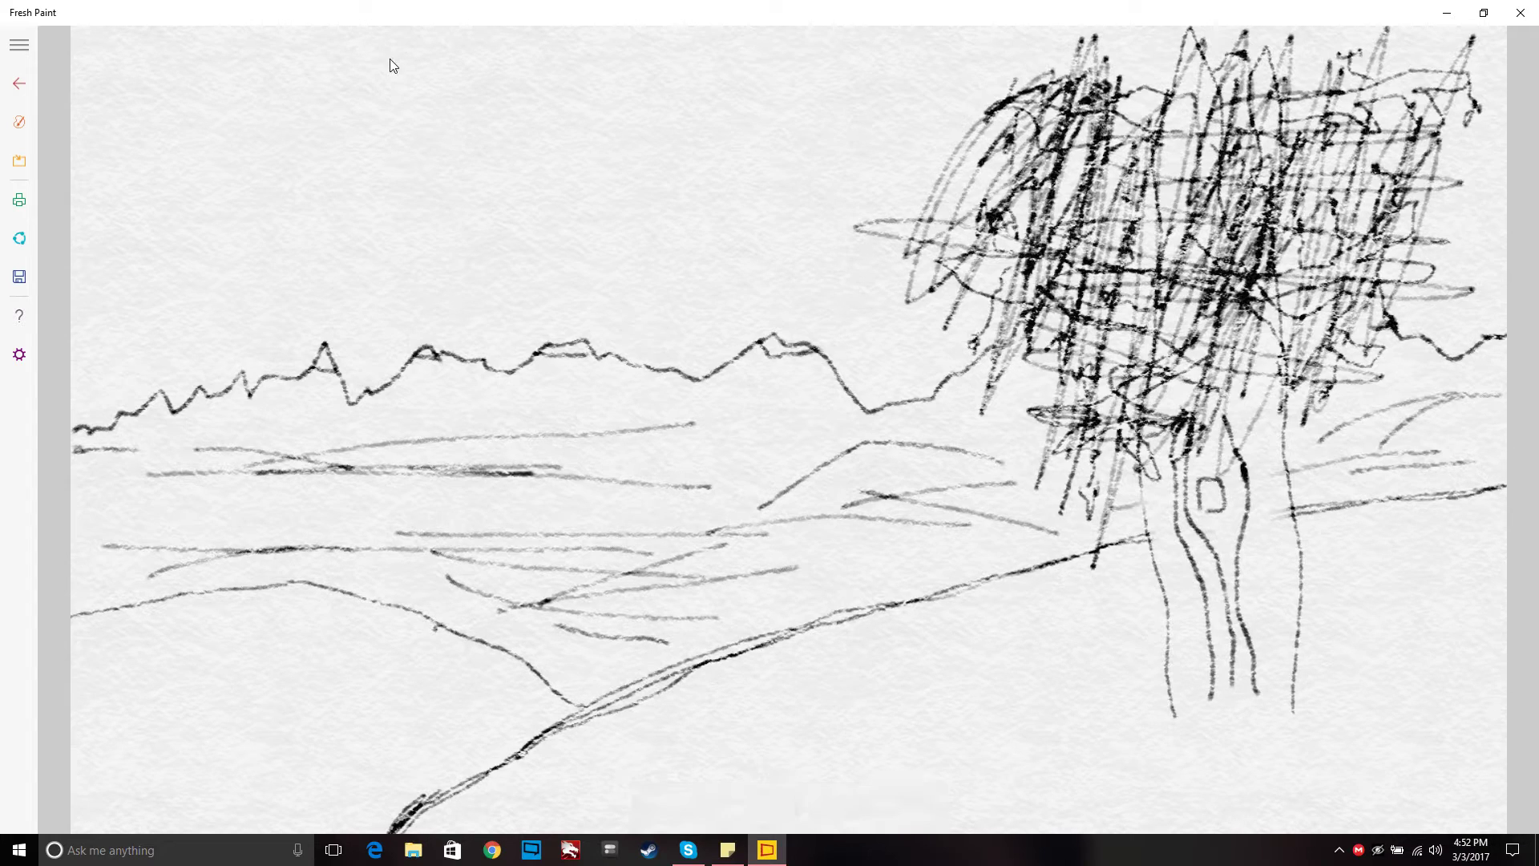
Step: Undo the stray stroke near the top and show GeForce Experience's stop-and-save recording options
drag(393, 58, 343, 94)
key(ctrl+z)
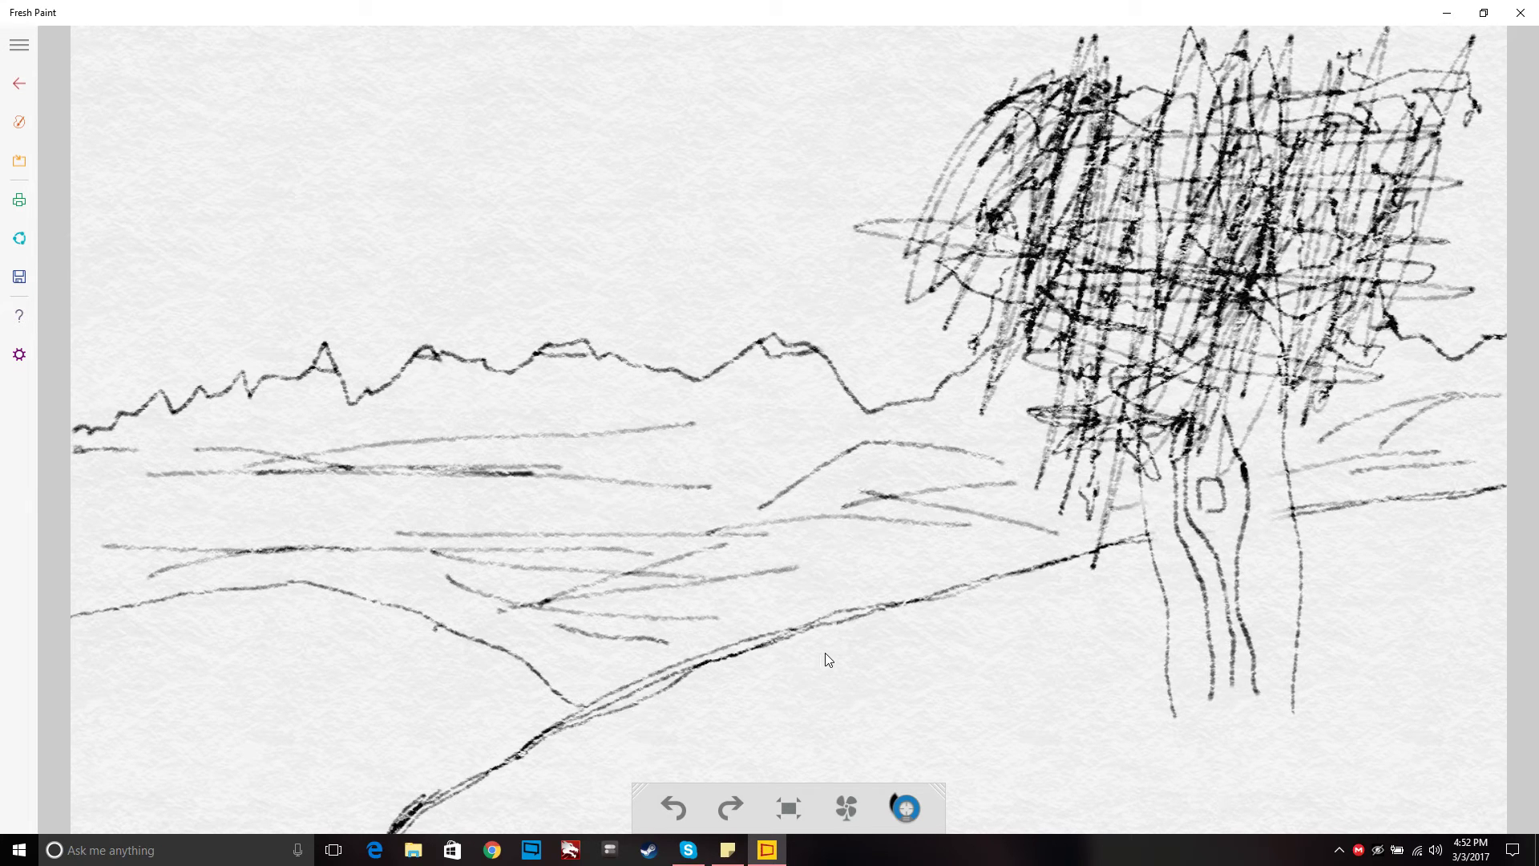
key(alt+z)
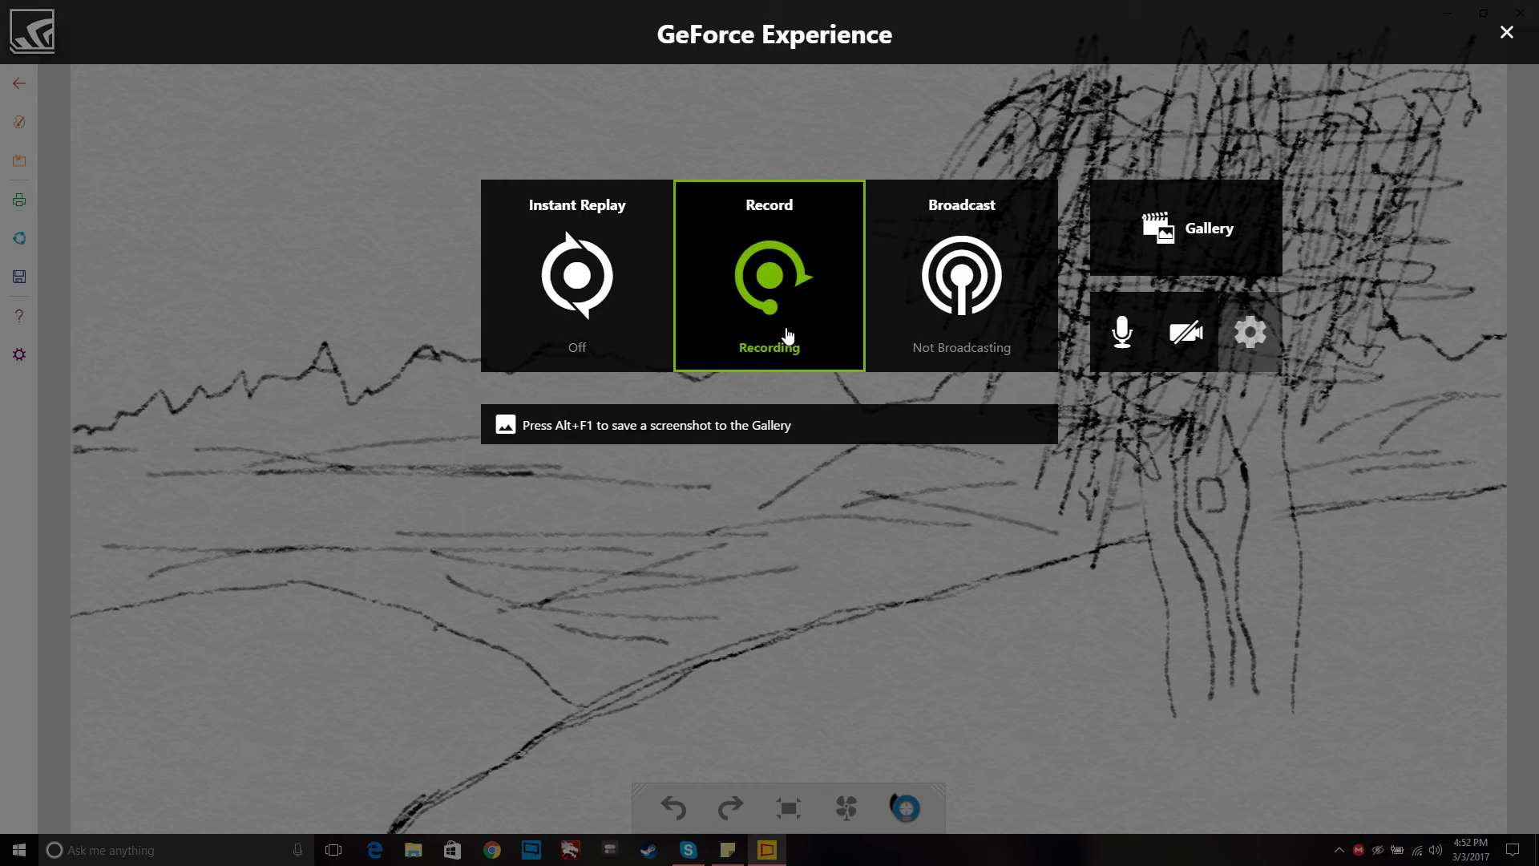
click(753, 301)
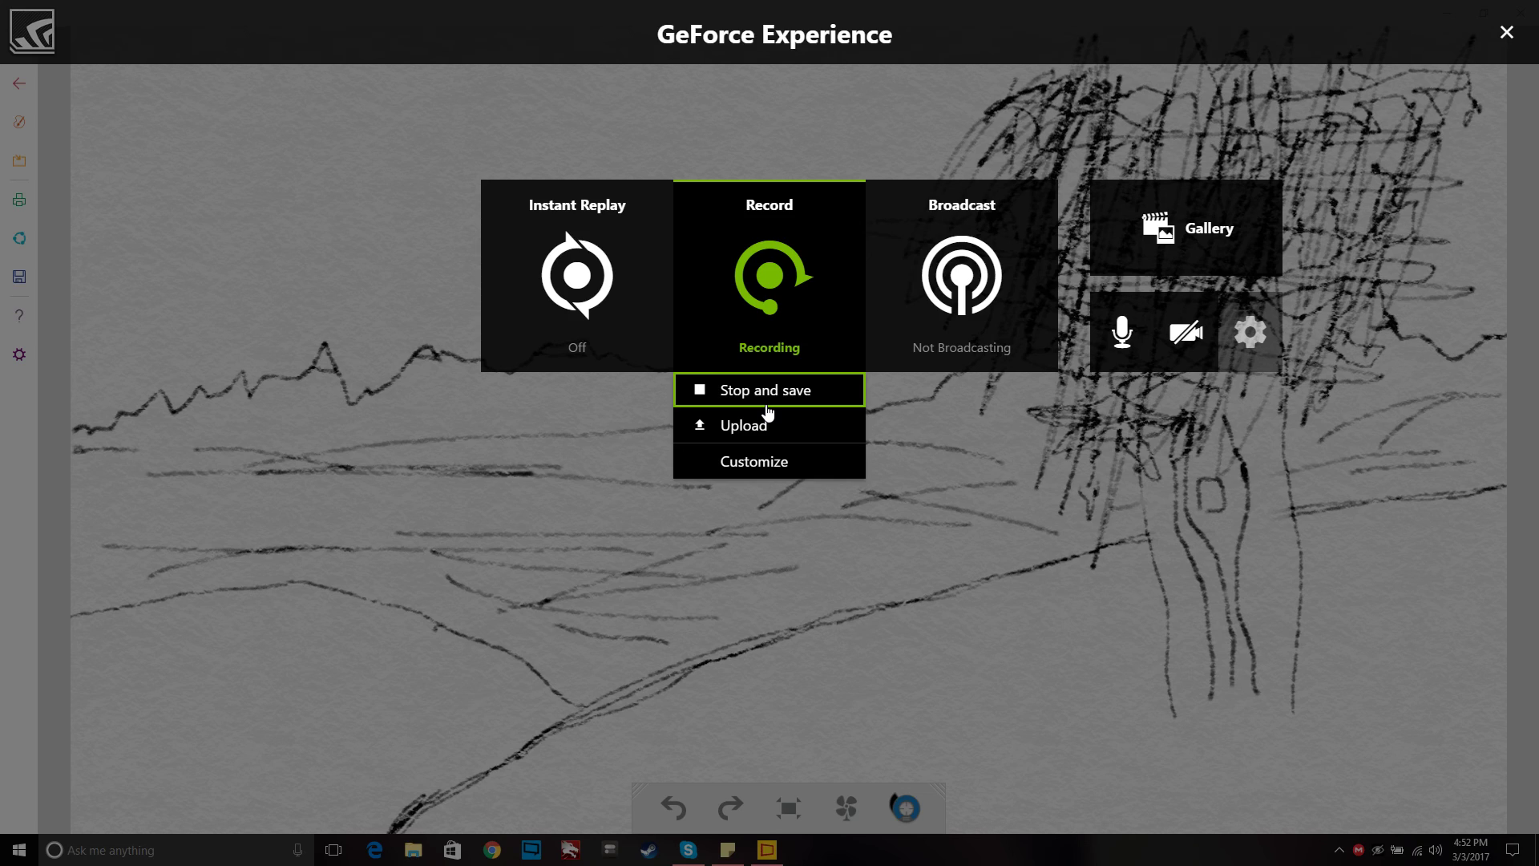